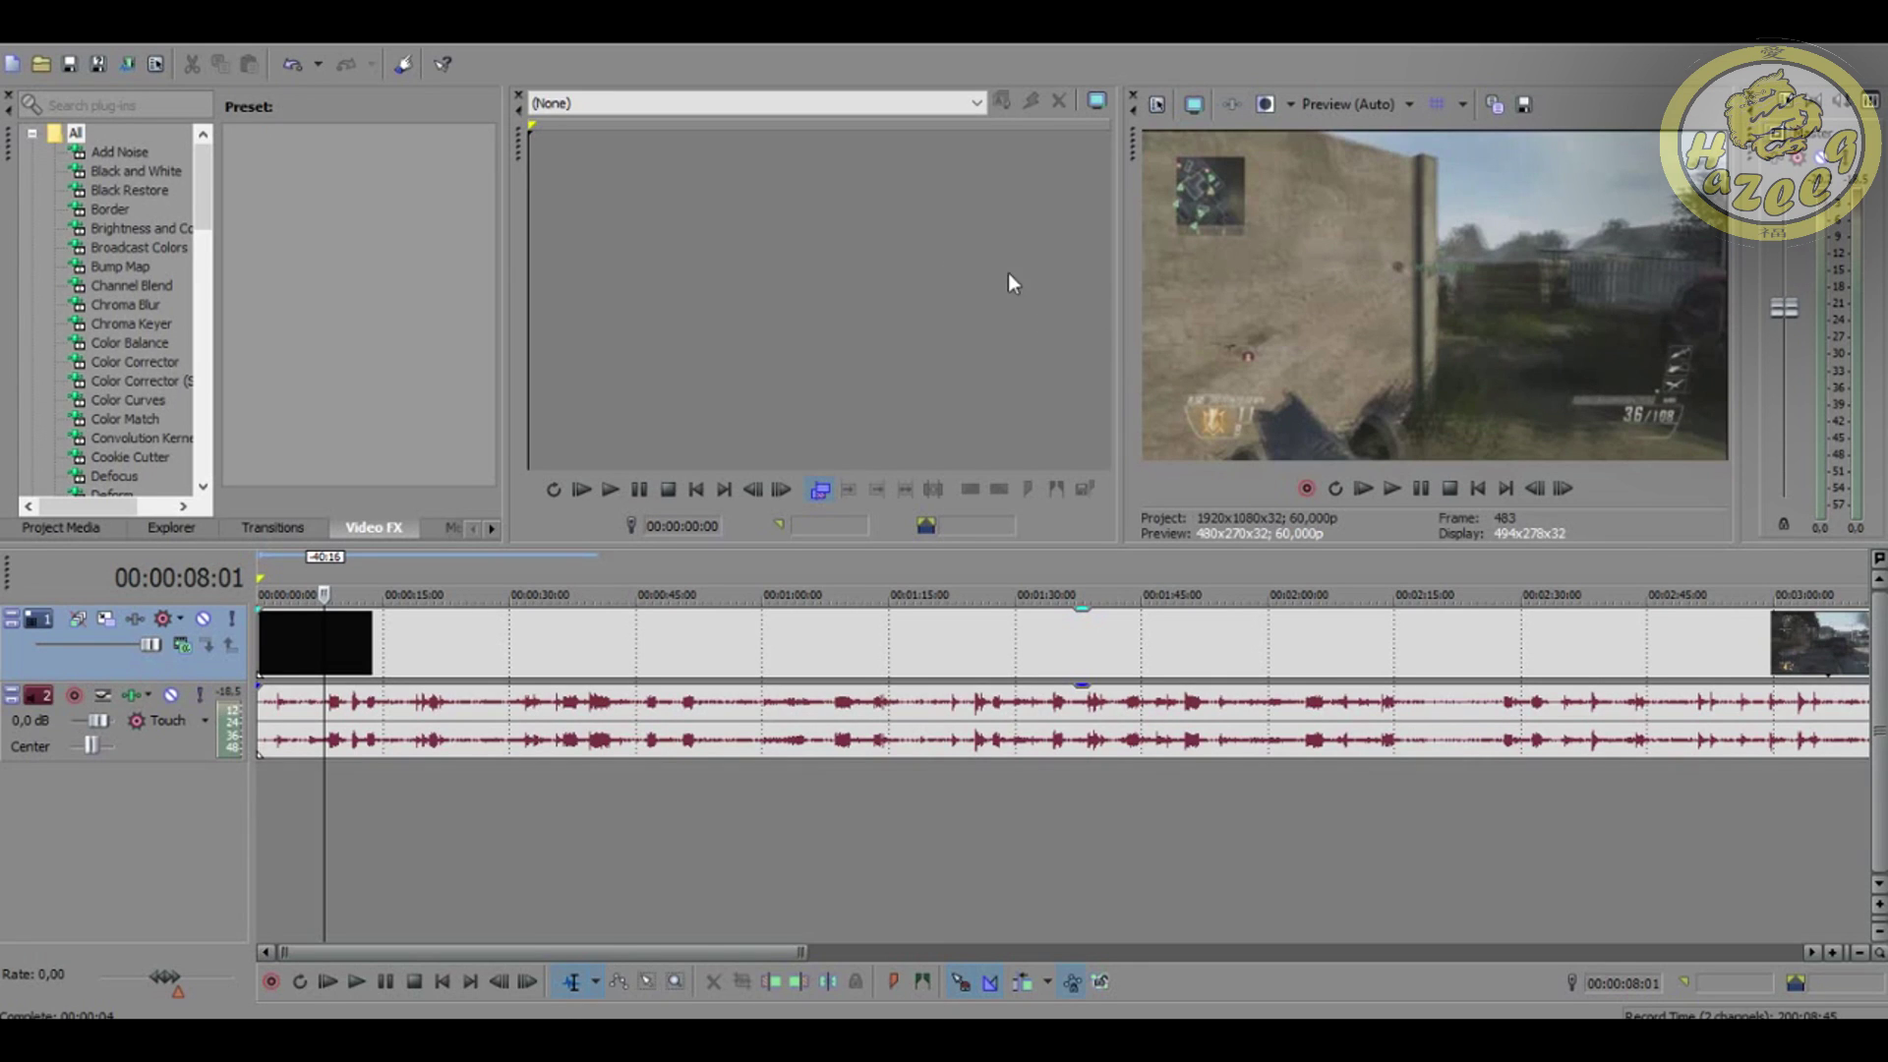
# - Scrub through the gameplay footage to preview it, settling around 20 seconds in
pyautogui.click(263, 826)
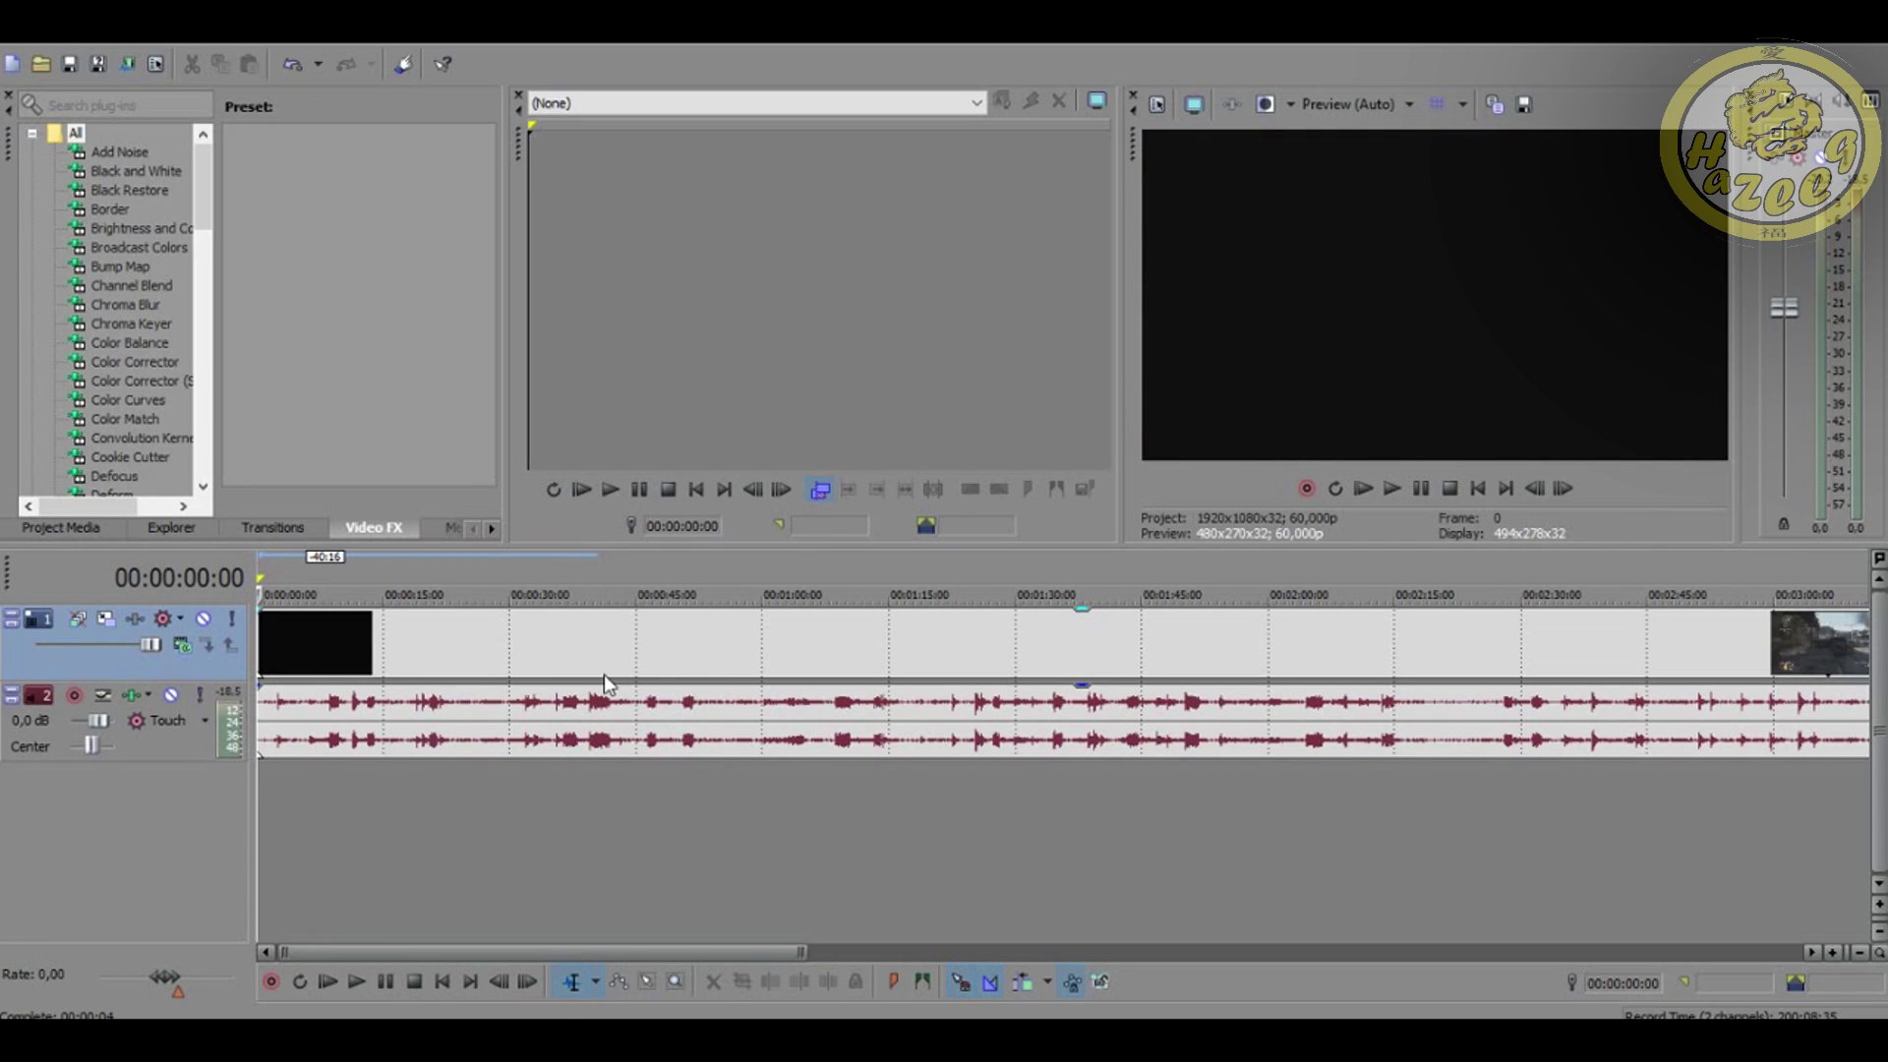
pyautogui.click(290, 789)
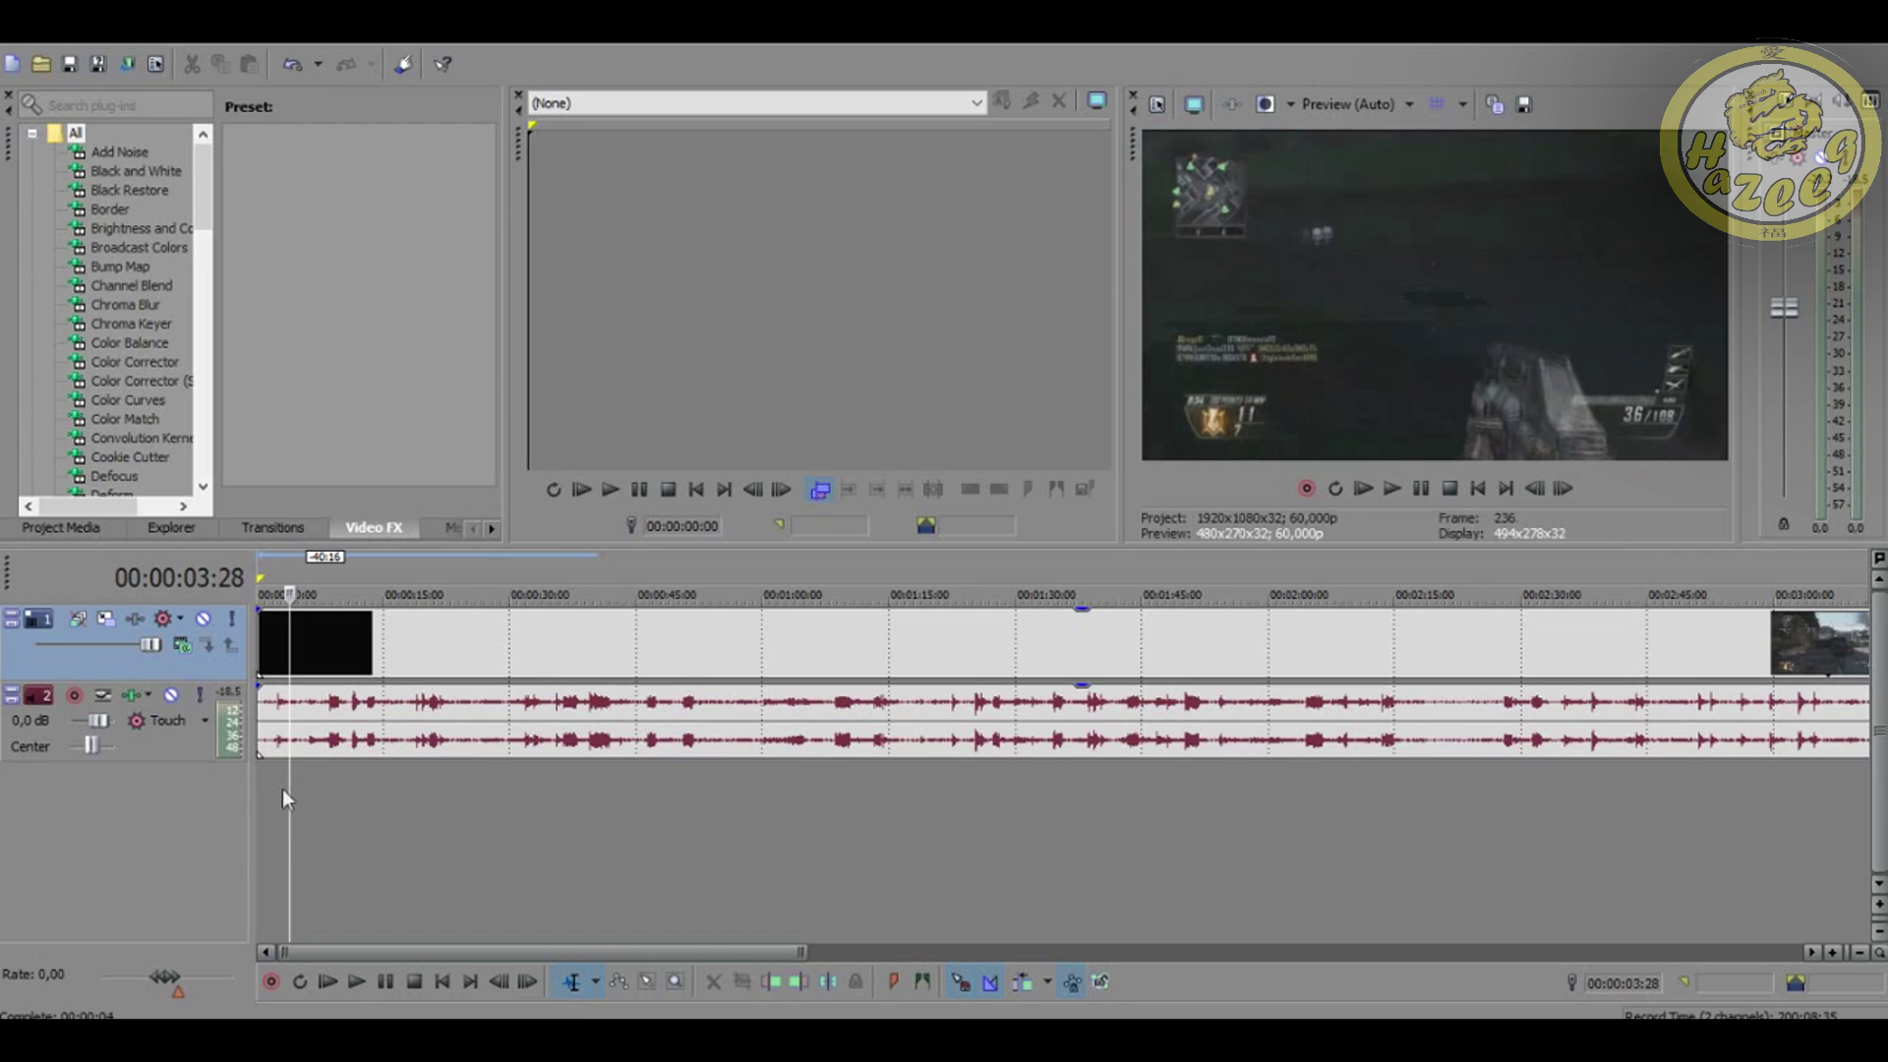
pyautogui.click(398, 840)
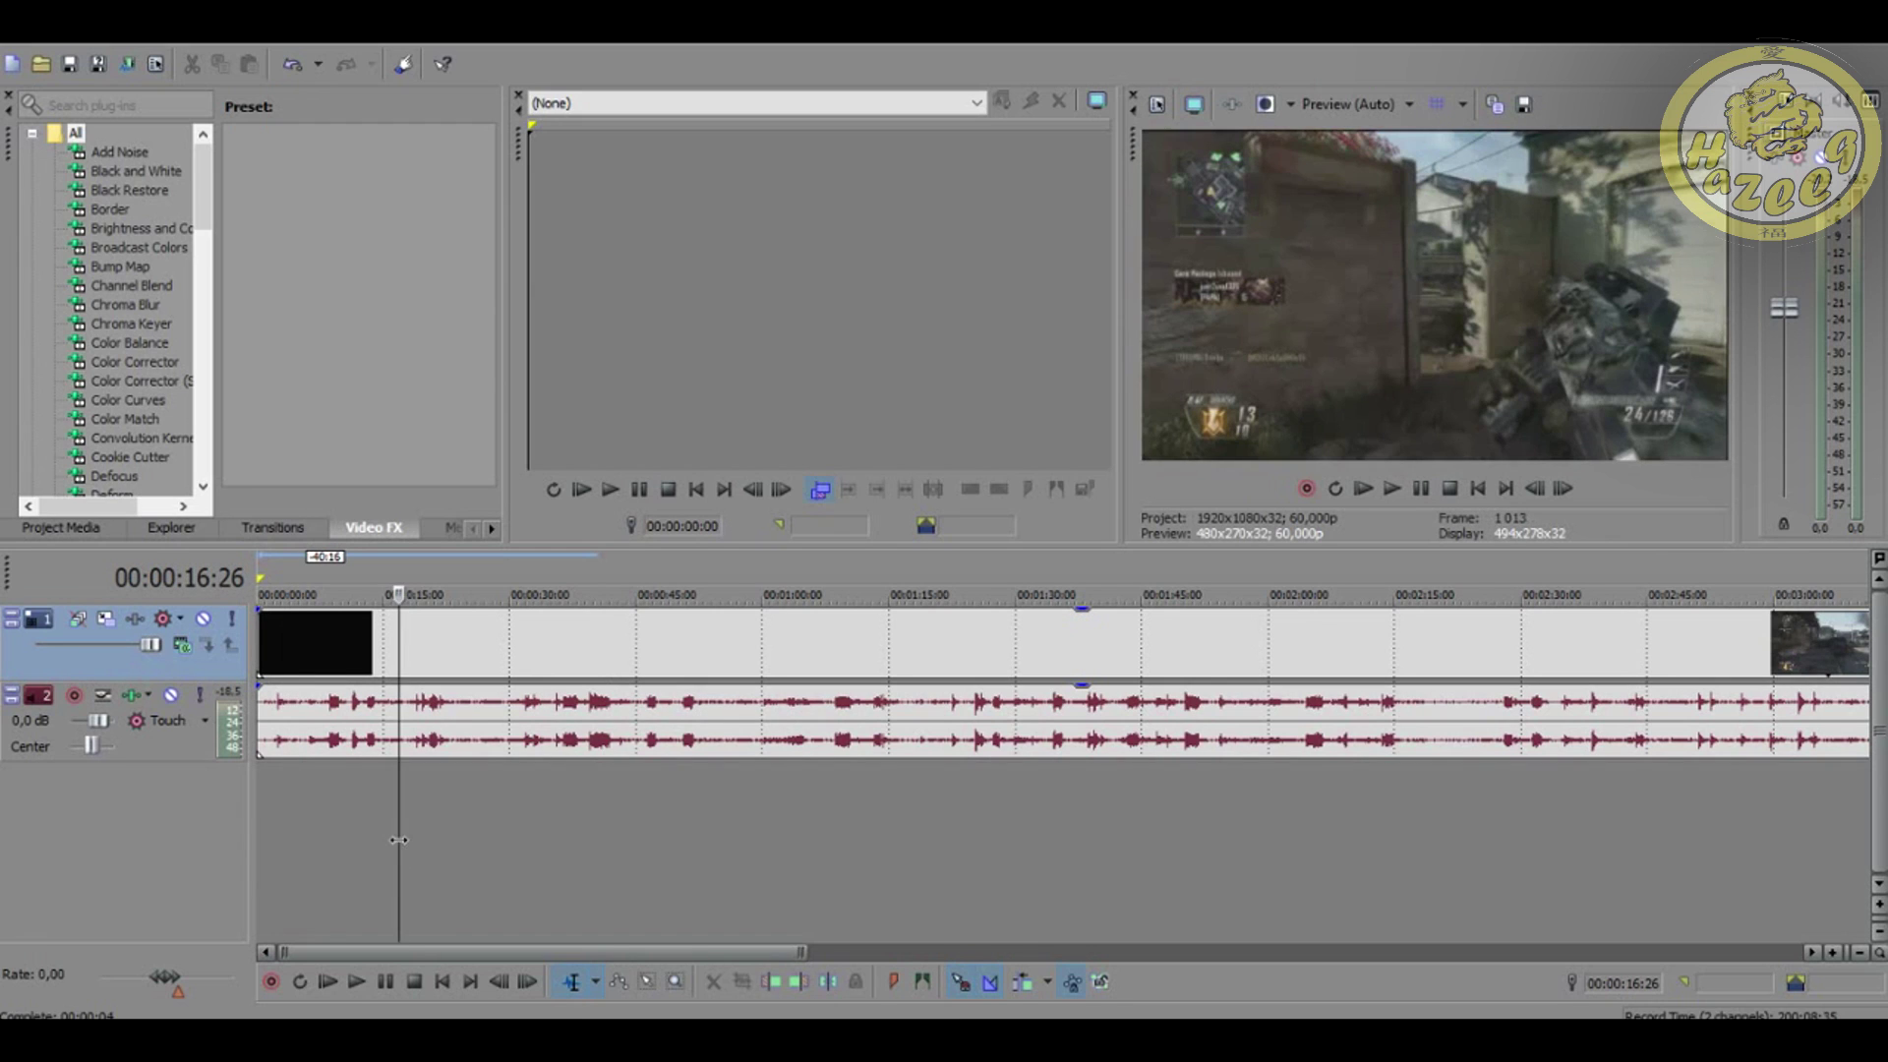
pyautogui.click(465, 831)
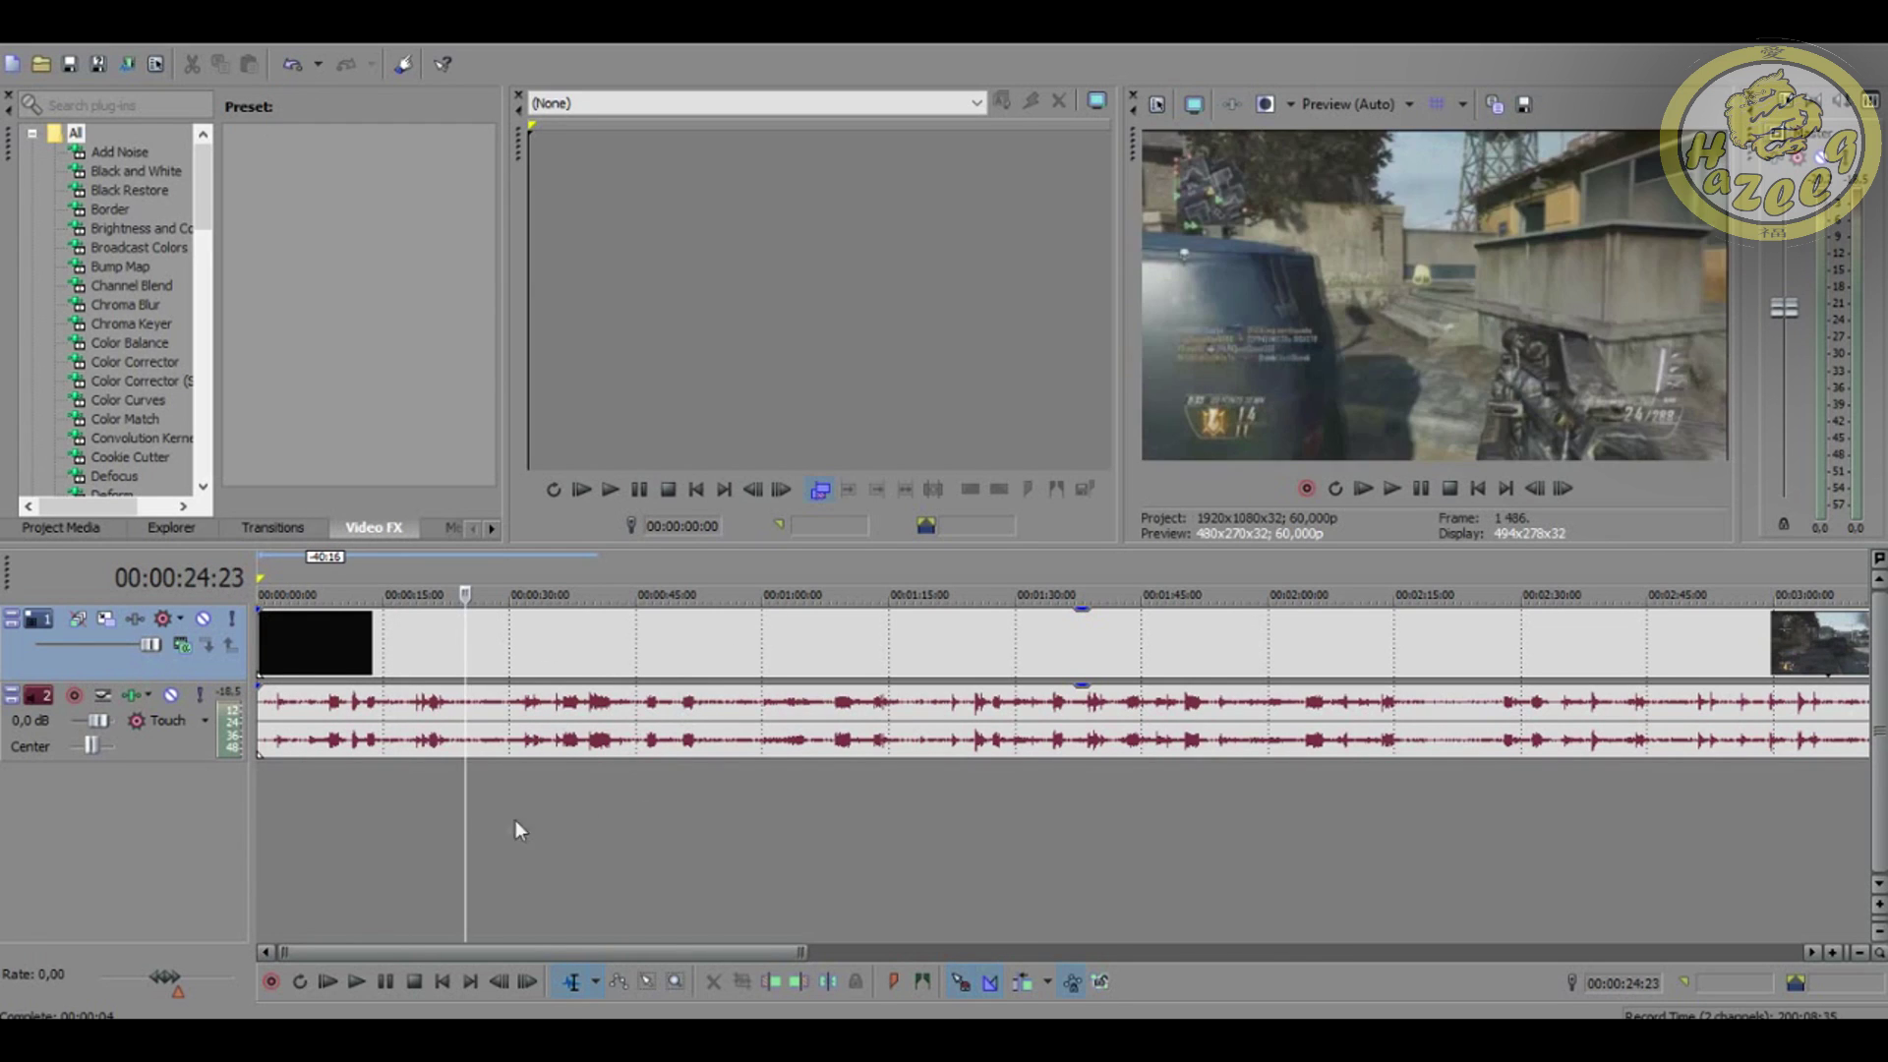
pyautogui.click(894, 830)
pyautogui.click(1053, 836)
pyautogui.click(430, 844)
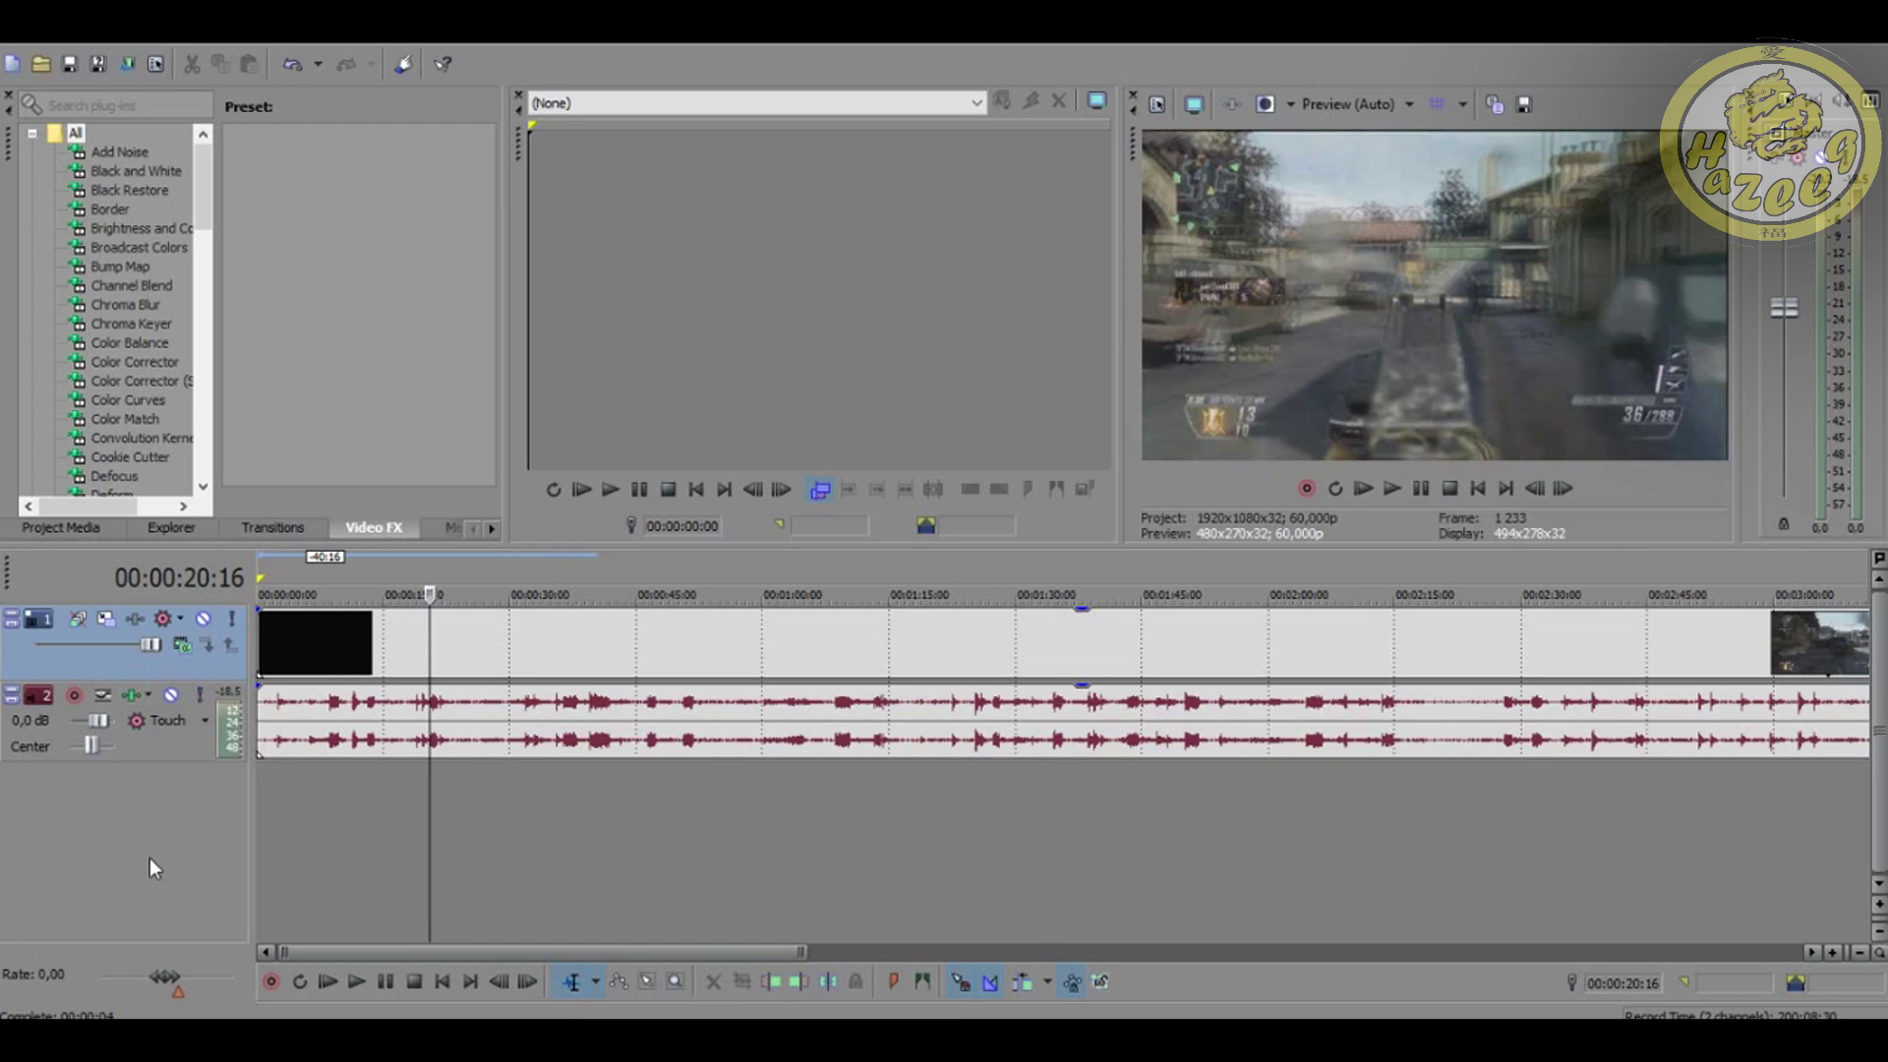
# - Insert a new empty video track at the top of the timeline, then bring up the Open dialog with Ctrl+O
pyautogui.rightClick(204, 957)
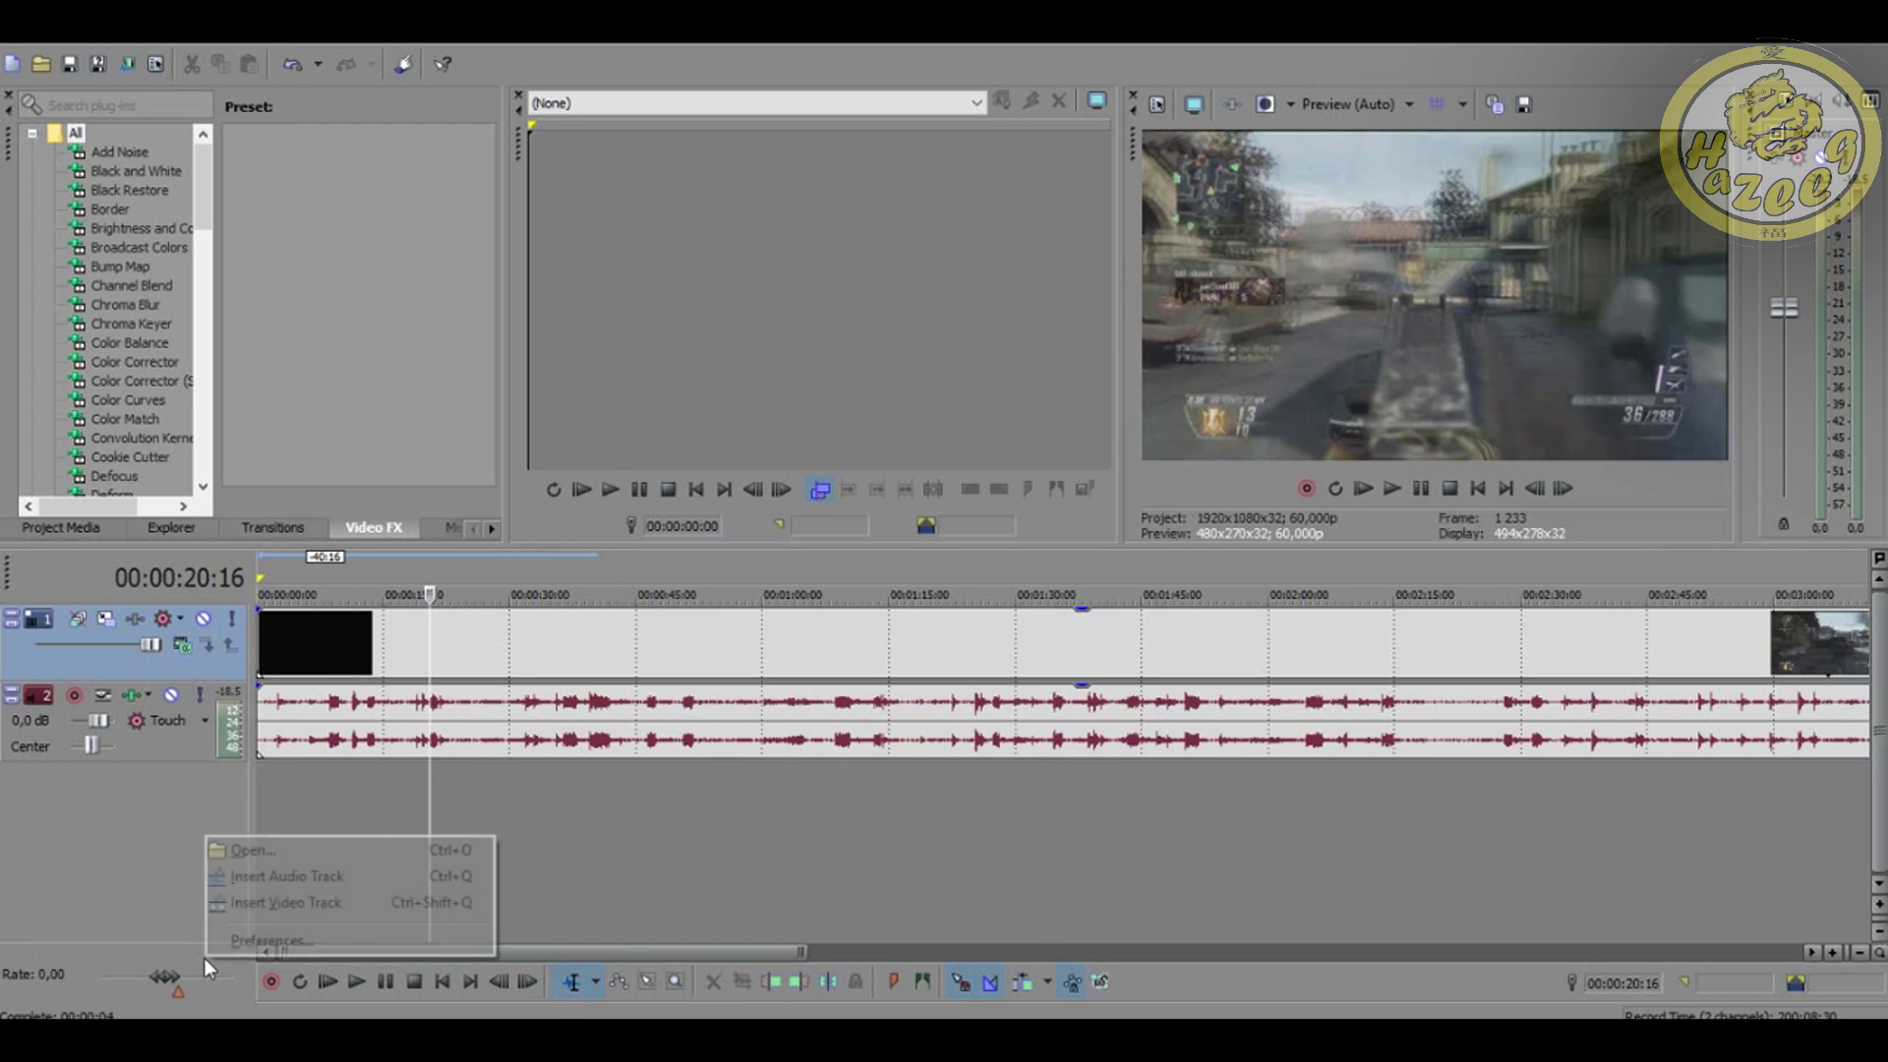
pyautogui.click(310, 900)
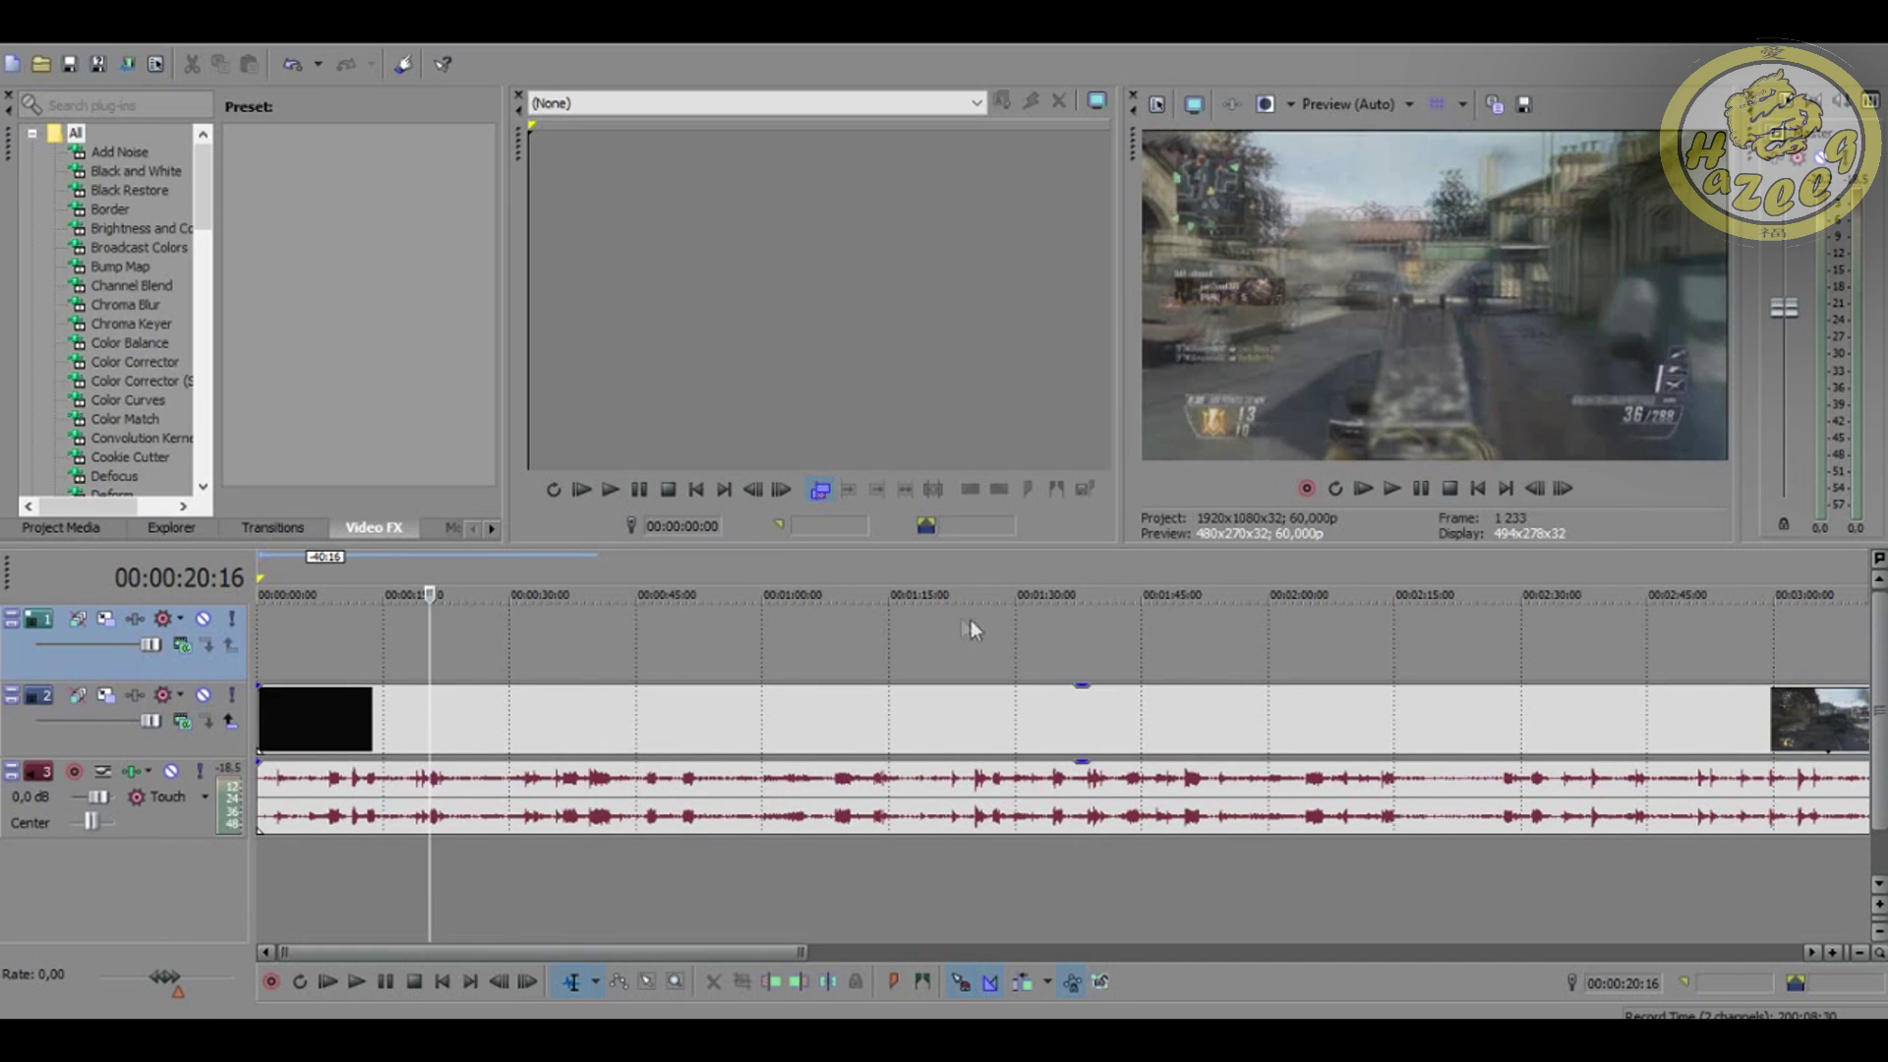
pyautogui.rightClick(200, 905)
pyautogui.rightClick(104, 857)
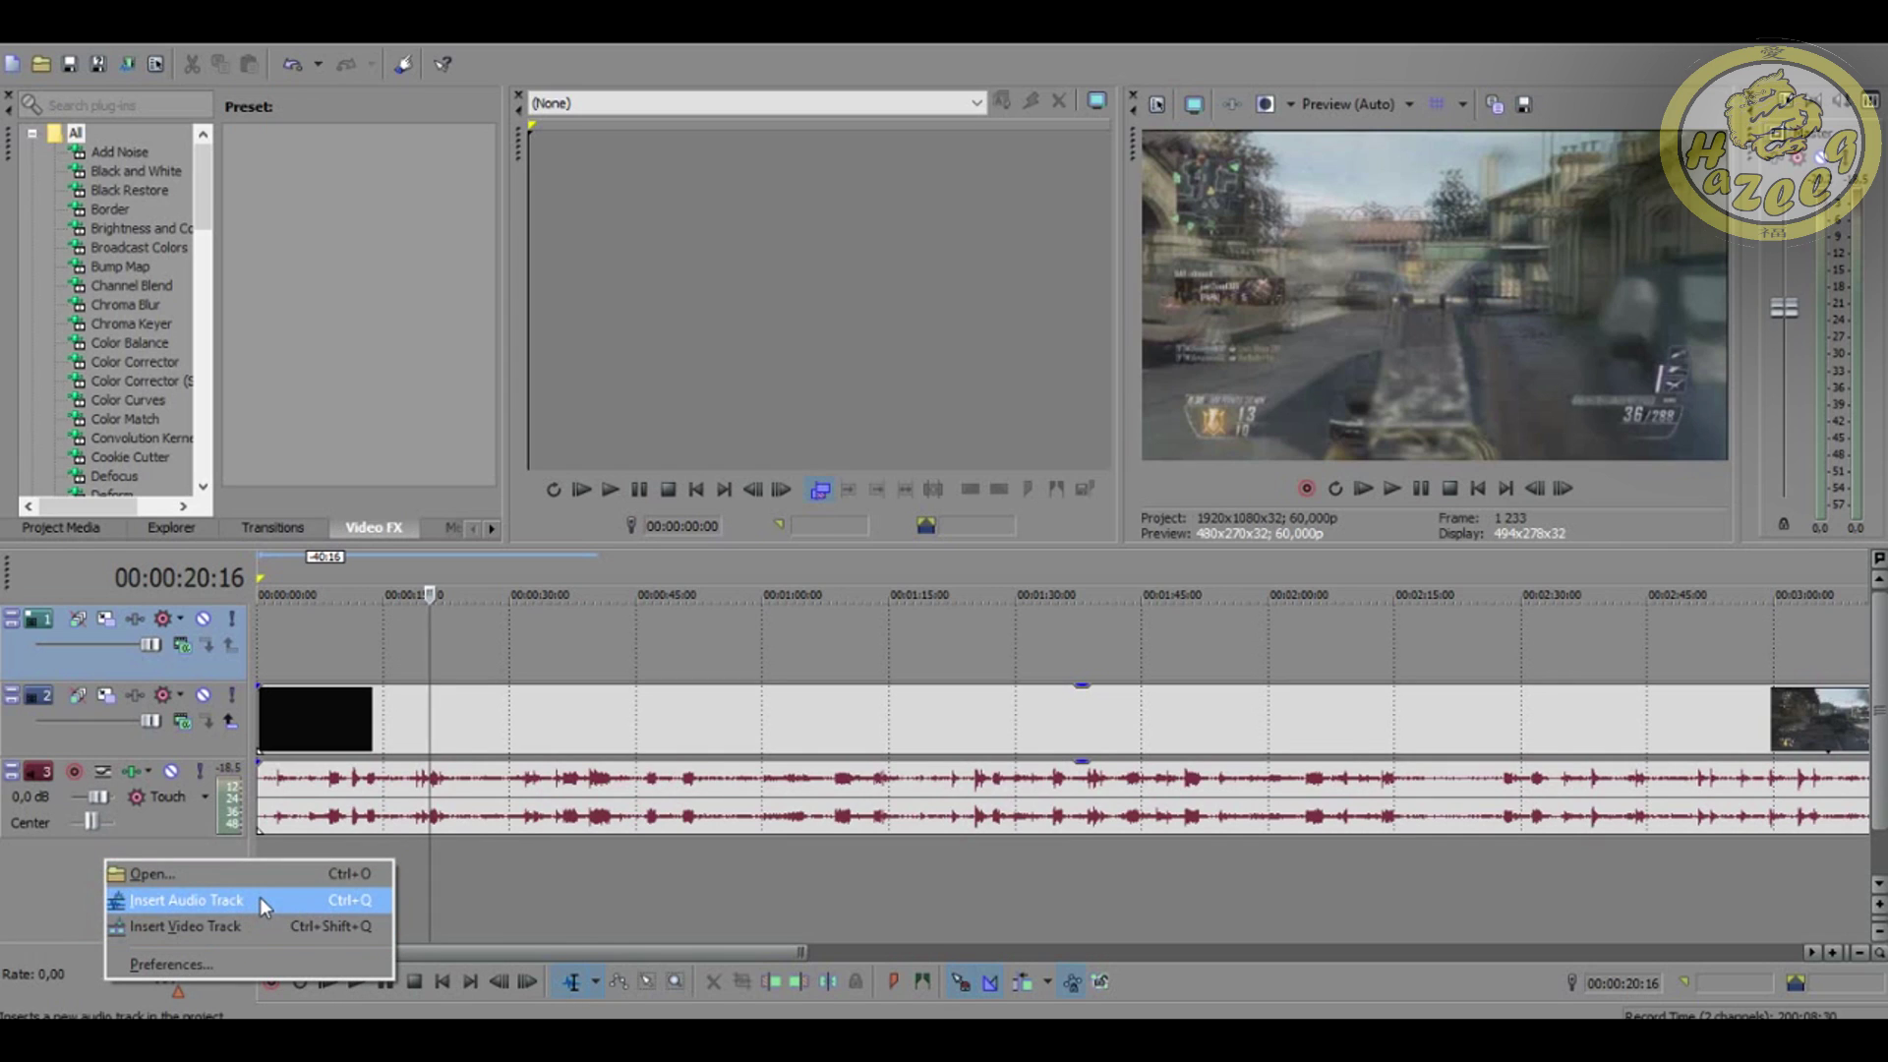
pyautogui.click(386, 645)
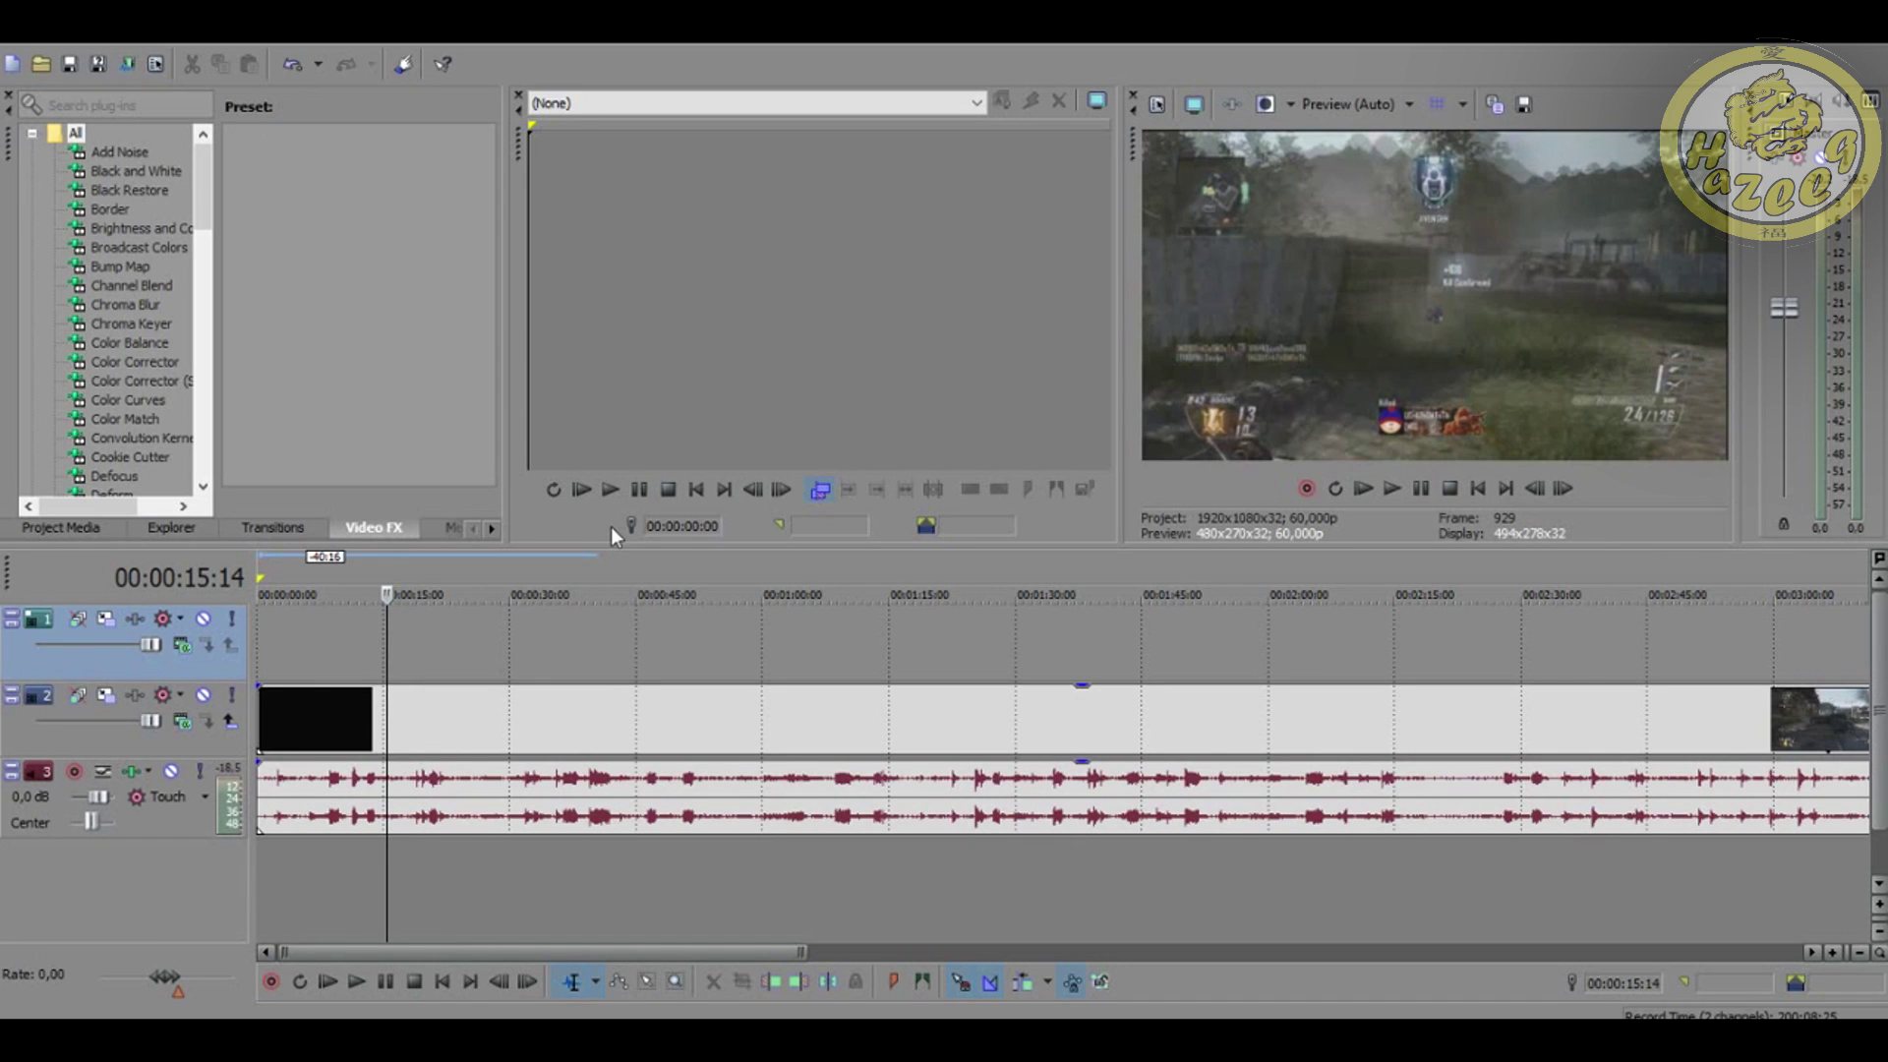
pyautogui.hotkey('ctrl', 'o')
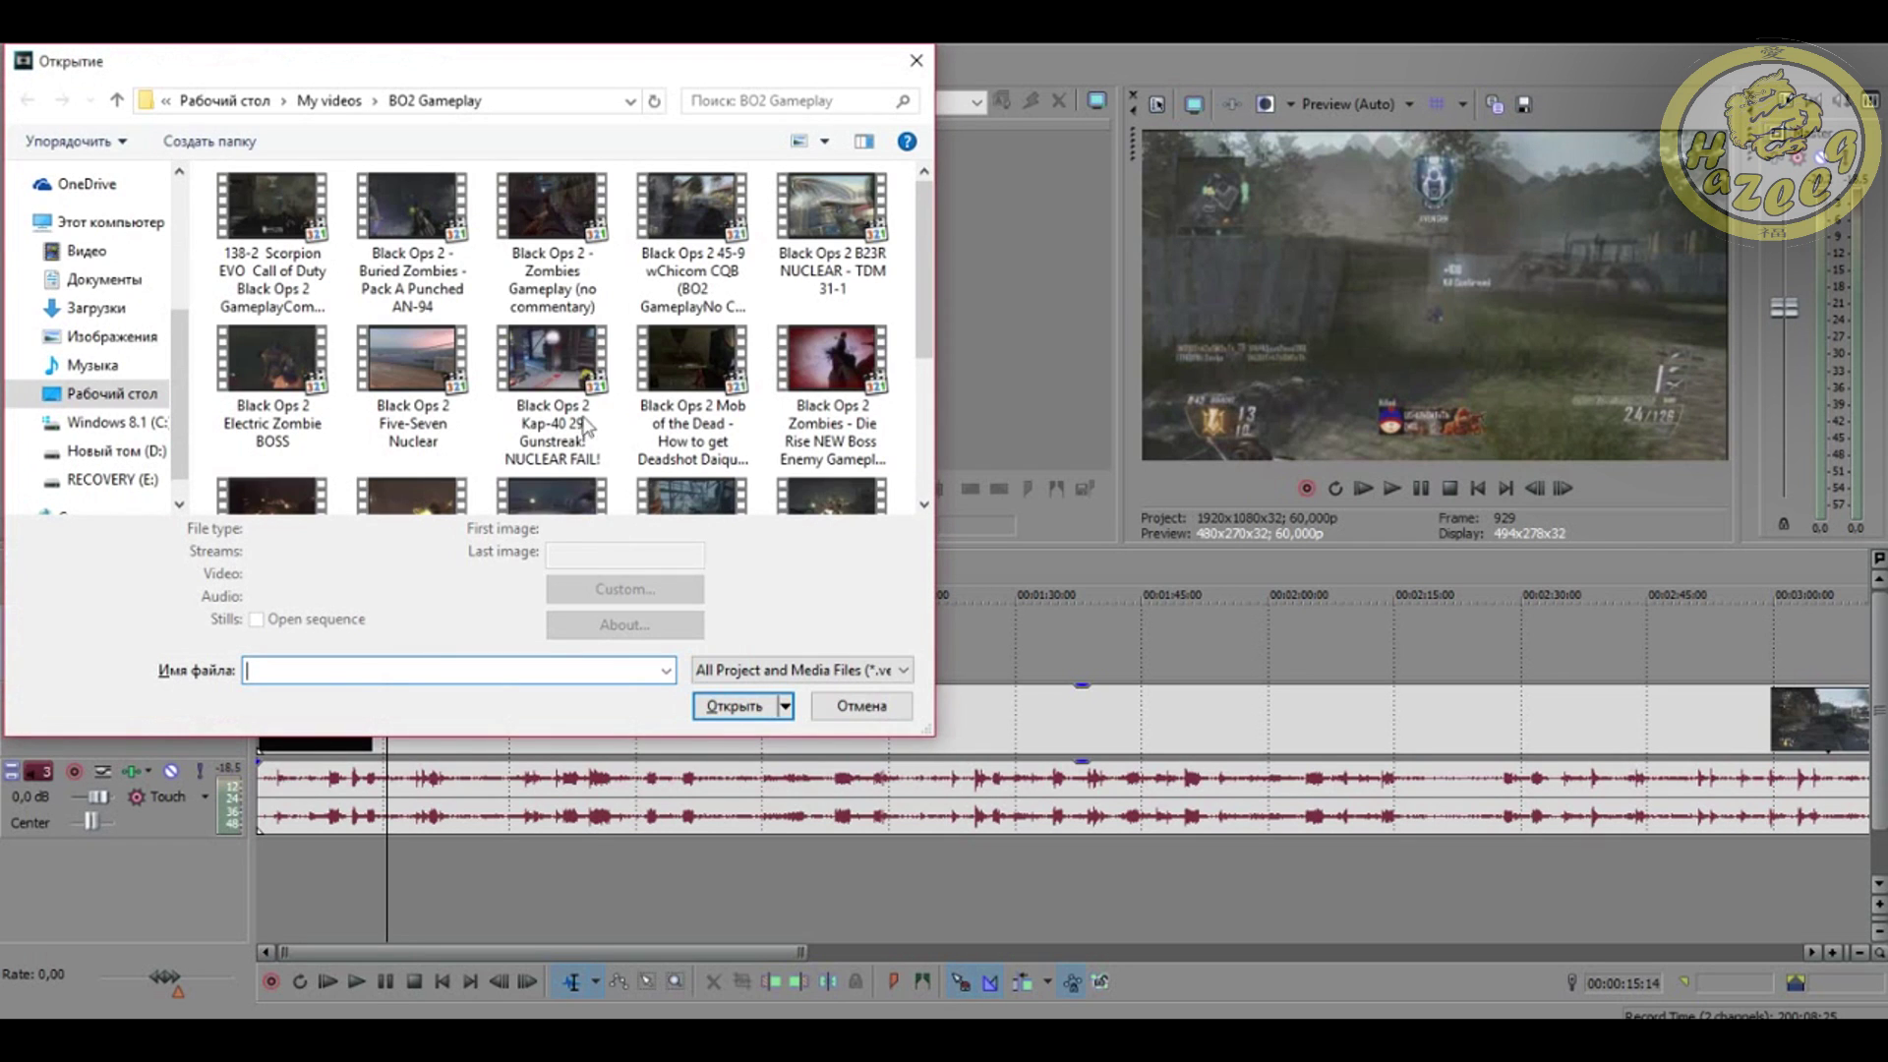
# - Browse to Desktop > My videos > Emblems & Logos and add the Logo image to the new top track
pyautogui.click(86, 251)
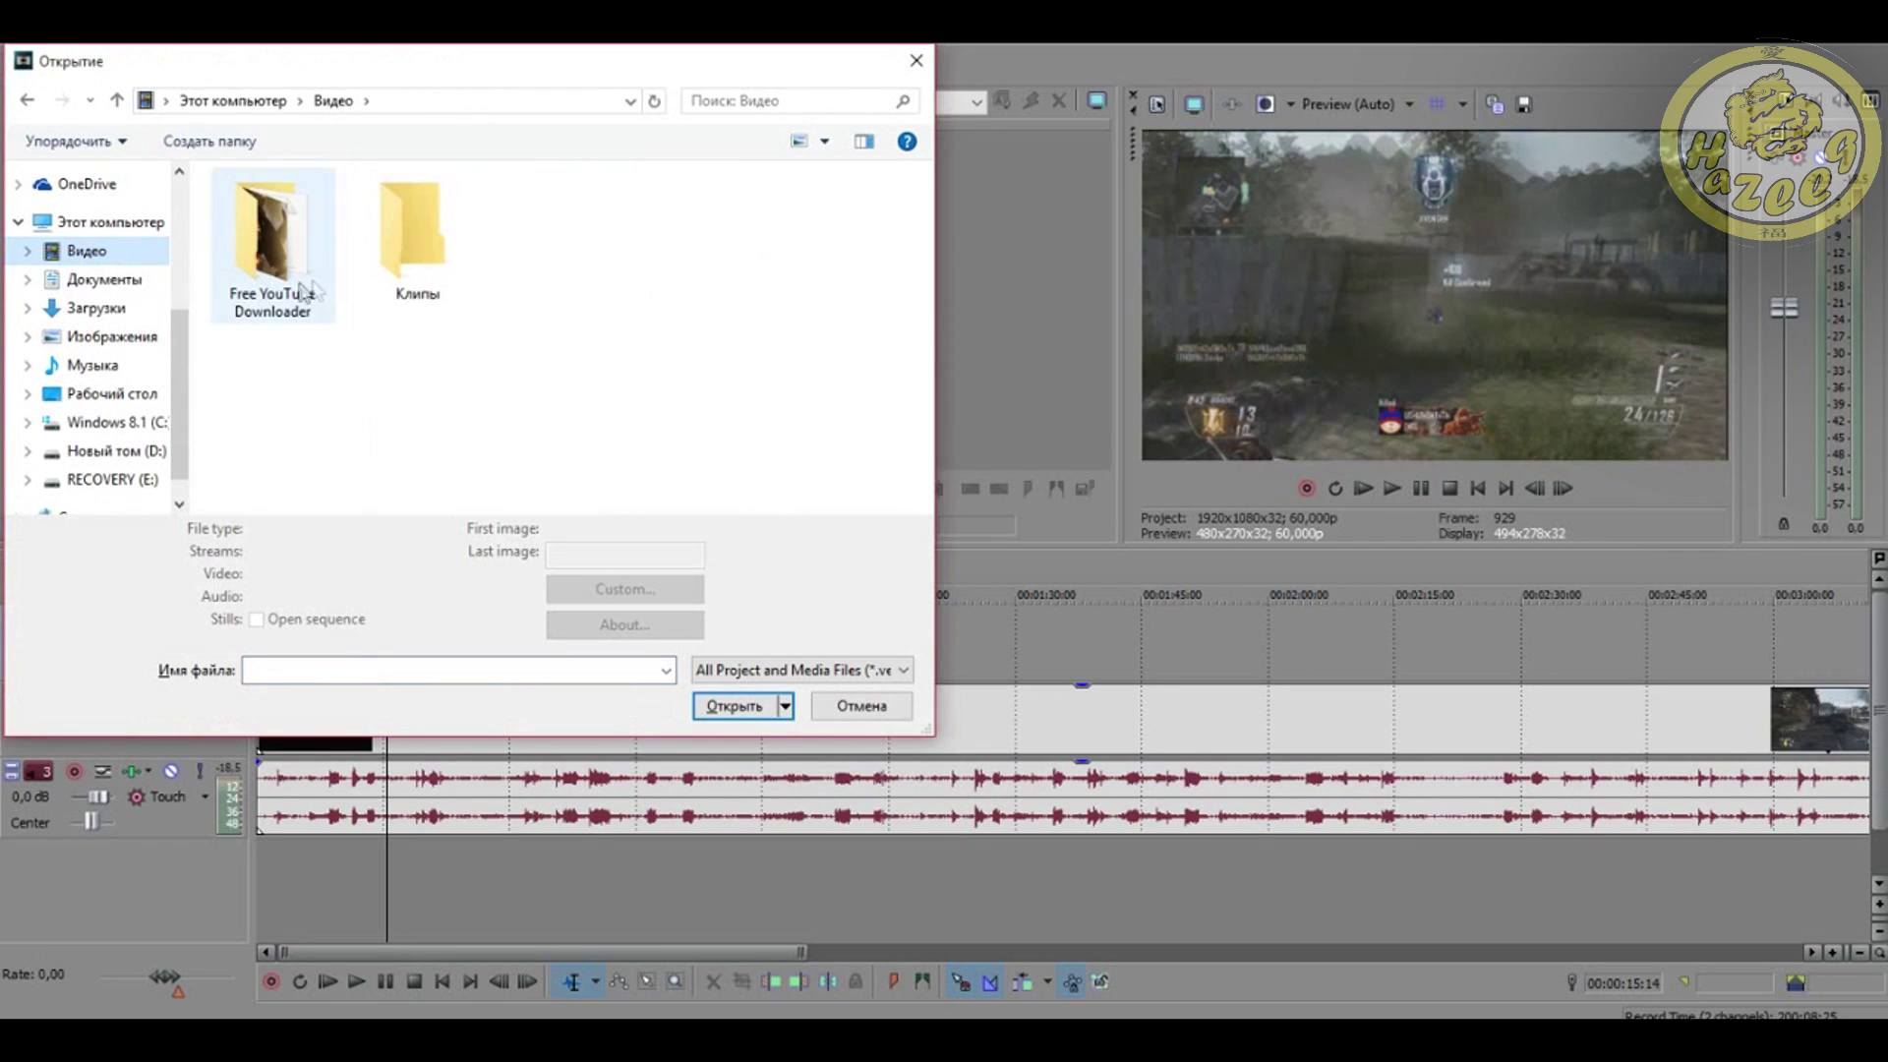
pyautogui.click(116, 393)
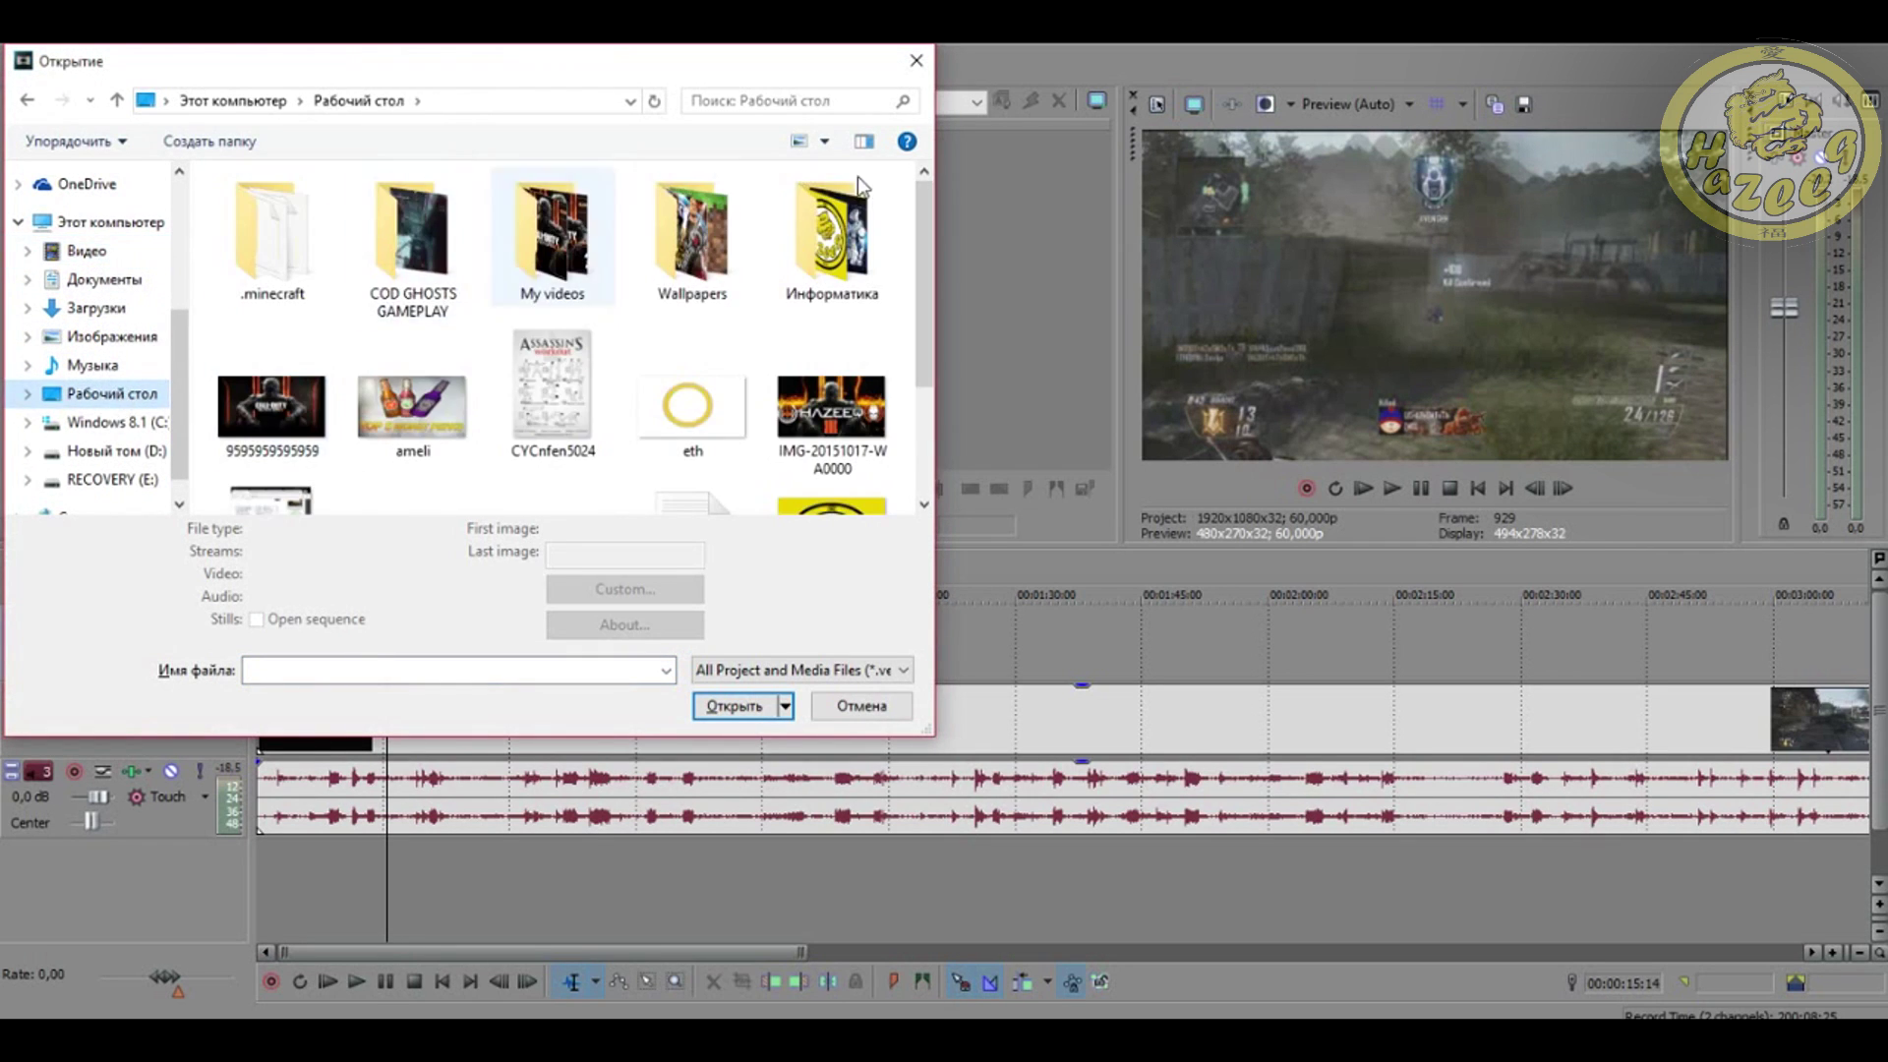
pyautogui.moveTo(918, 246)
pyautogui.mouseDown()
pyautogui.moveTo(919, 379)
pyautogui.moveTo(905, 254)
pyautogui.mouseUp()
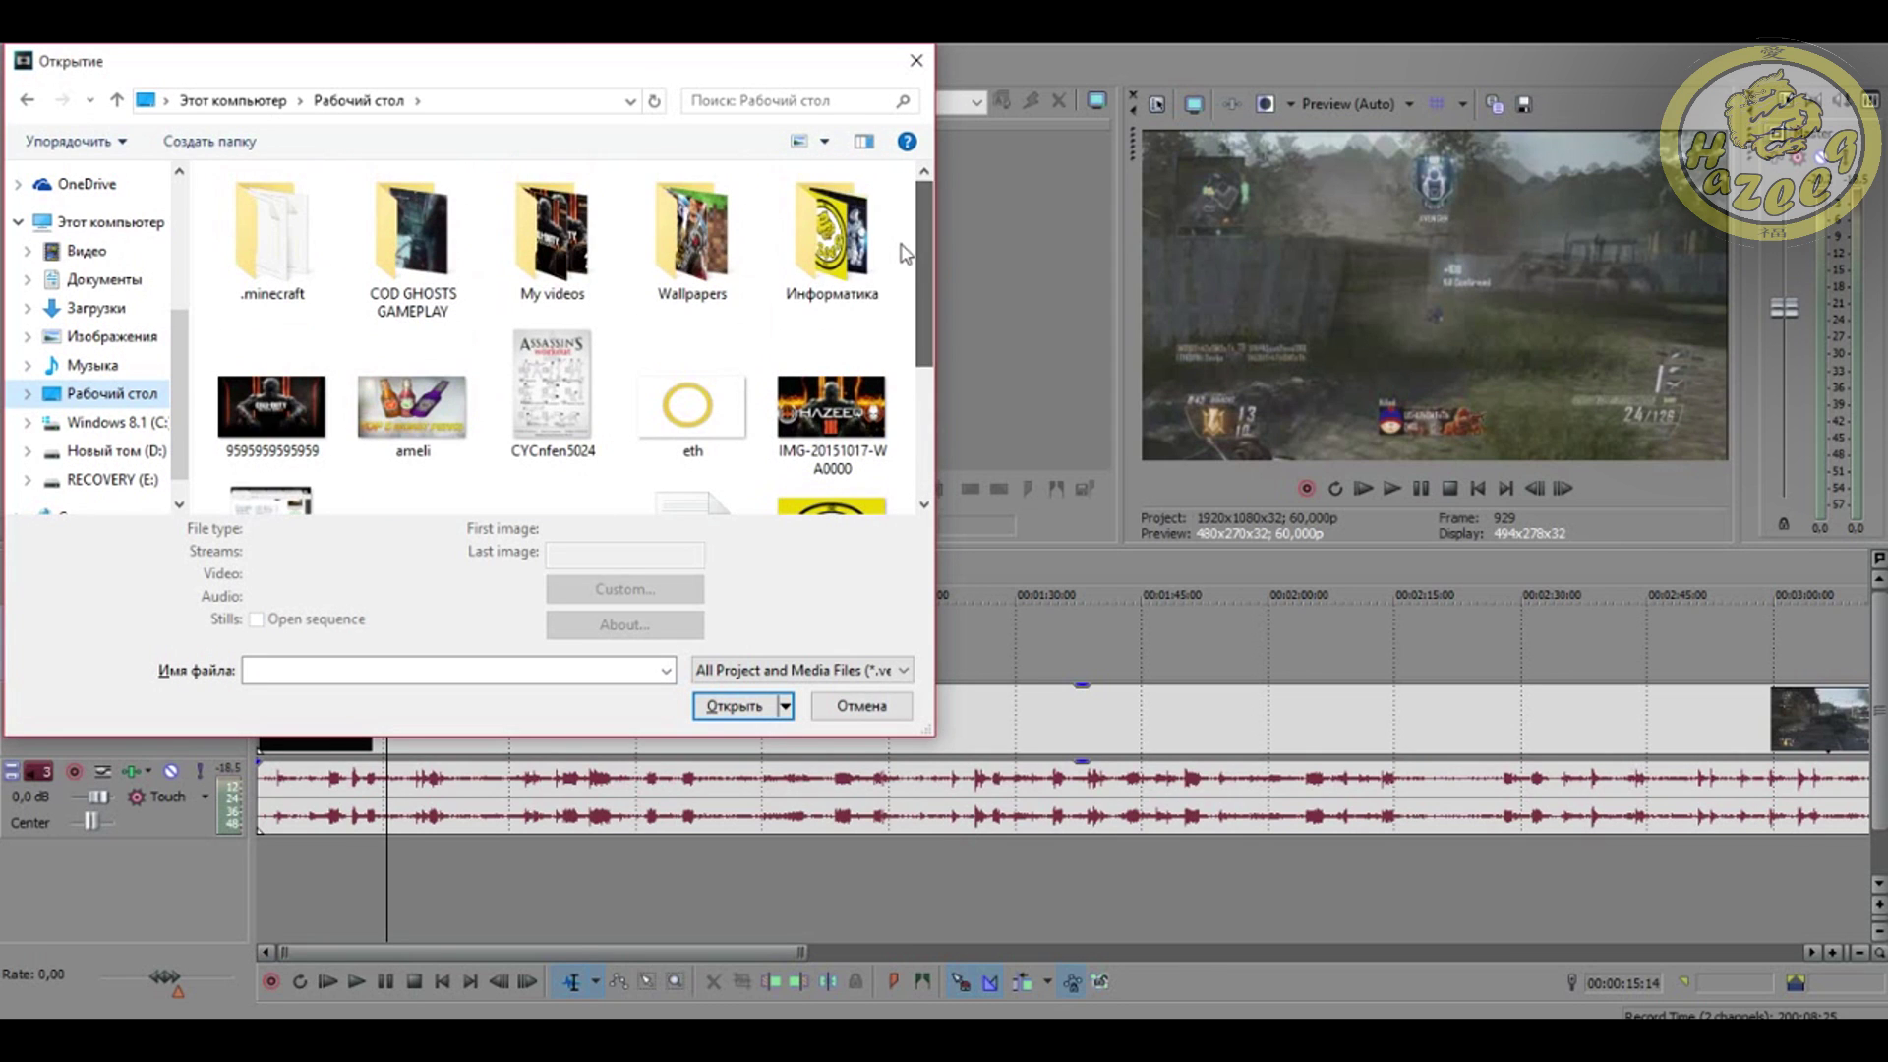
pyautogui.doubleClick(557, 236)
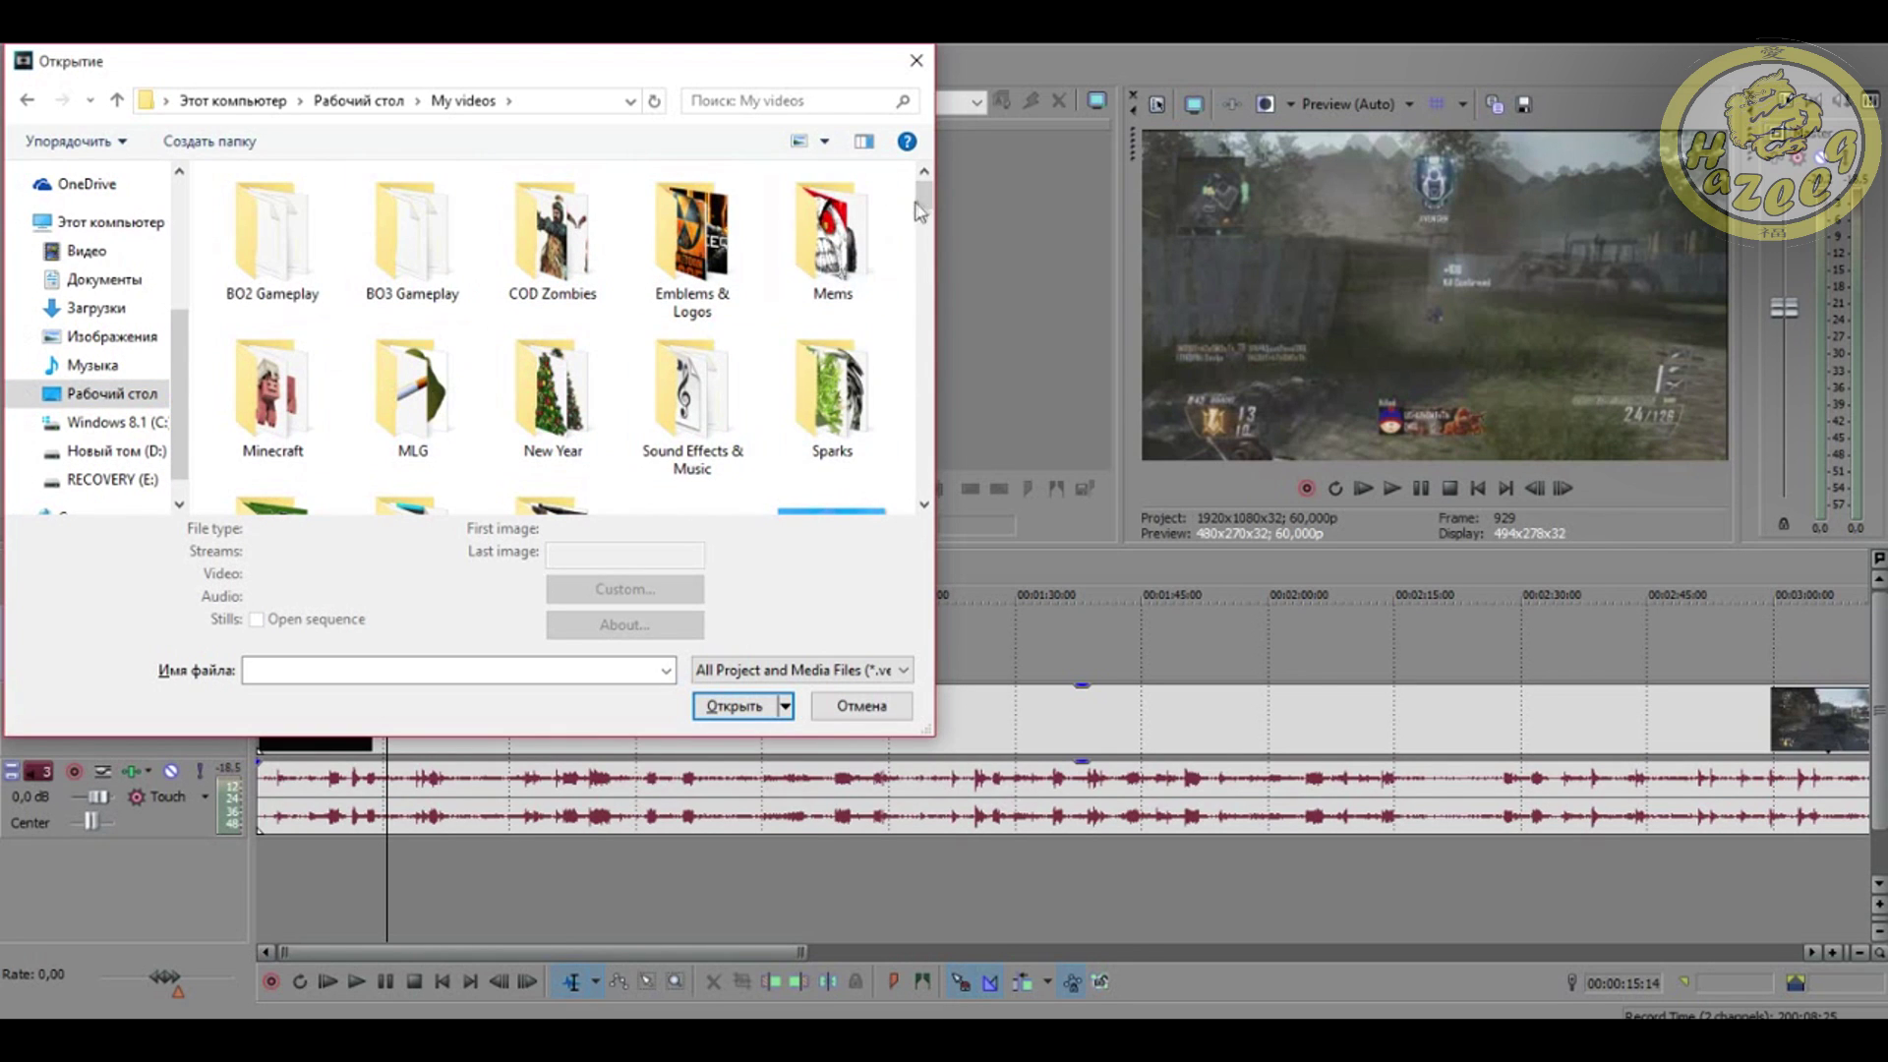
pyautogui.scroll(-1, 924, 199)
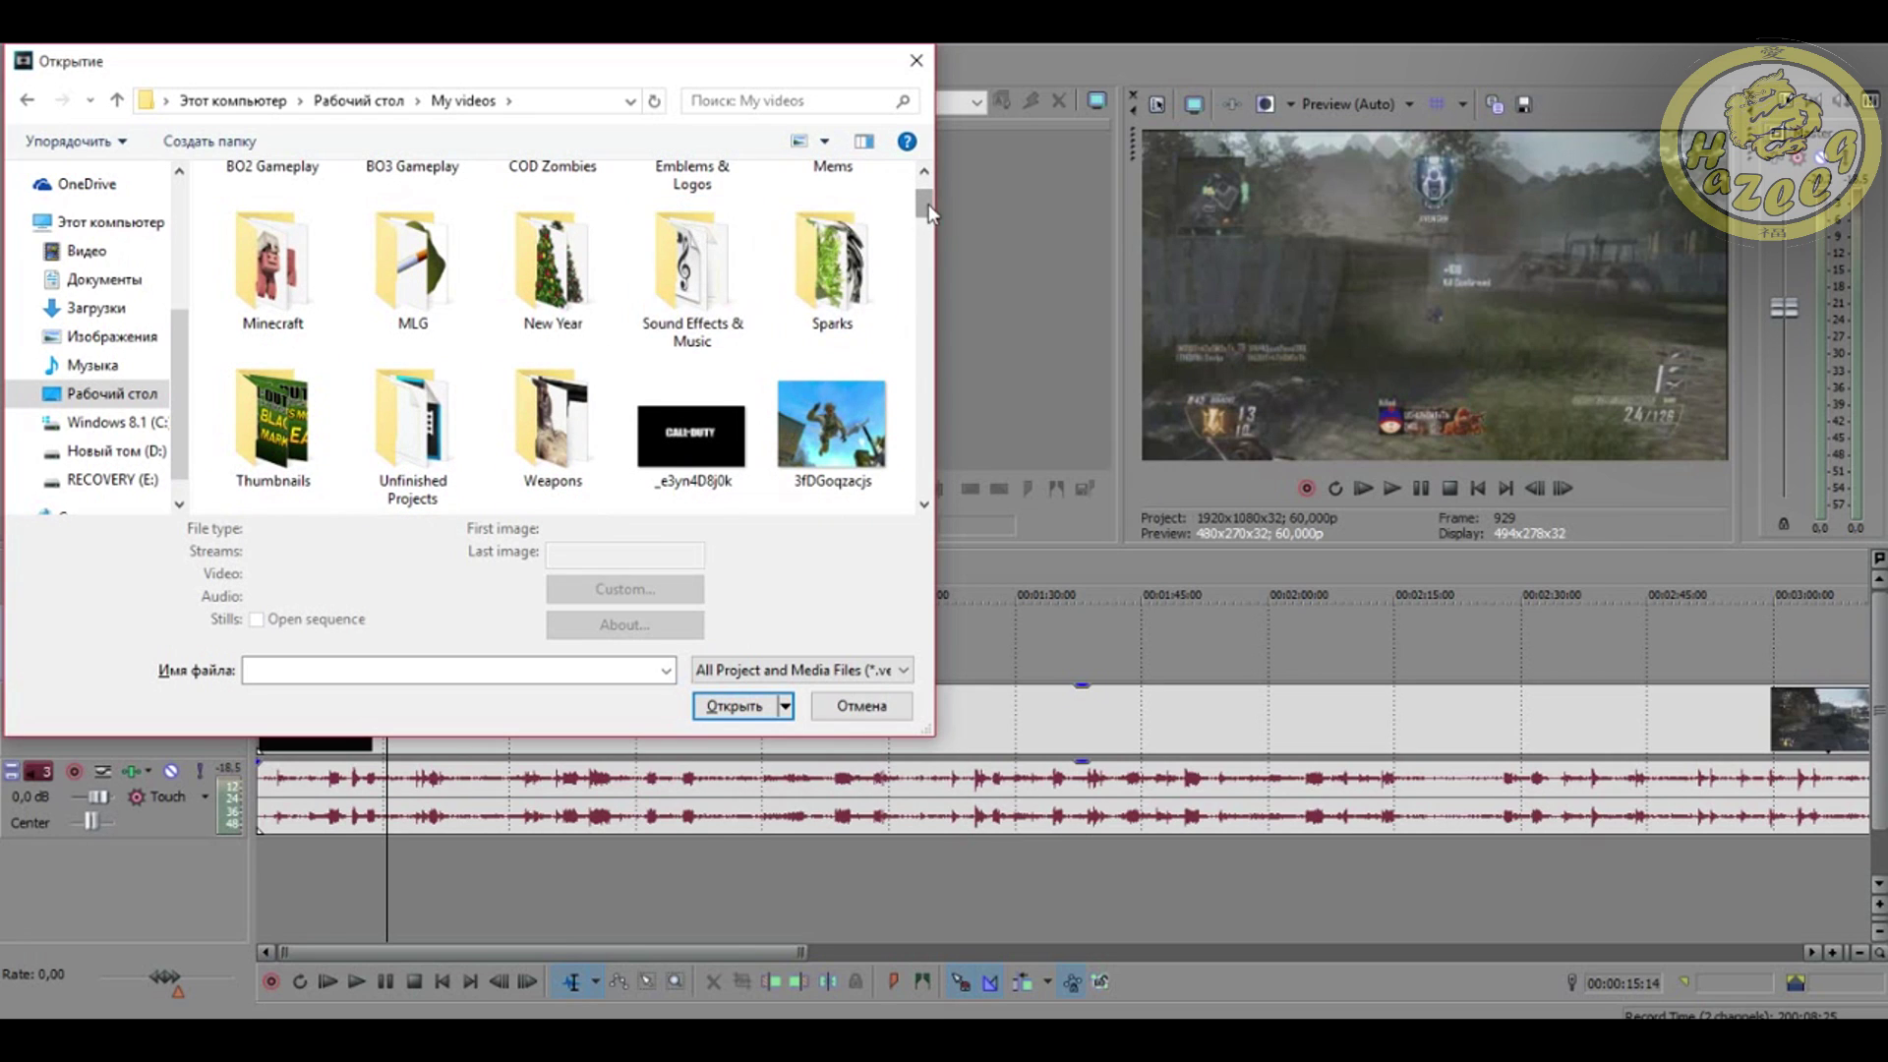
pyautogui.scroll(1, 928, 196)
pyautogui.doubleClick(692, 236)
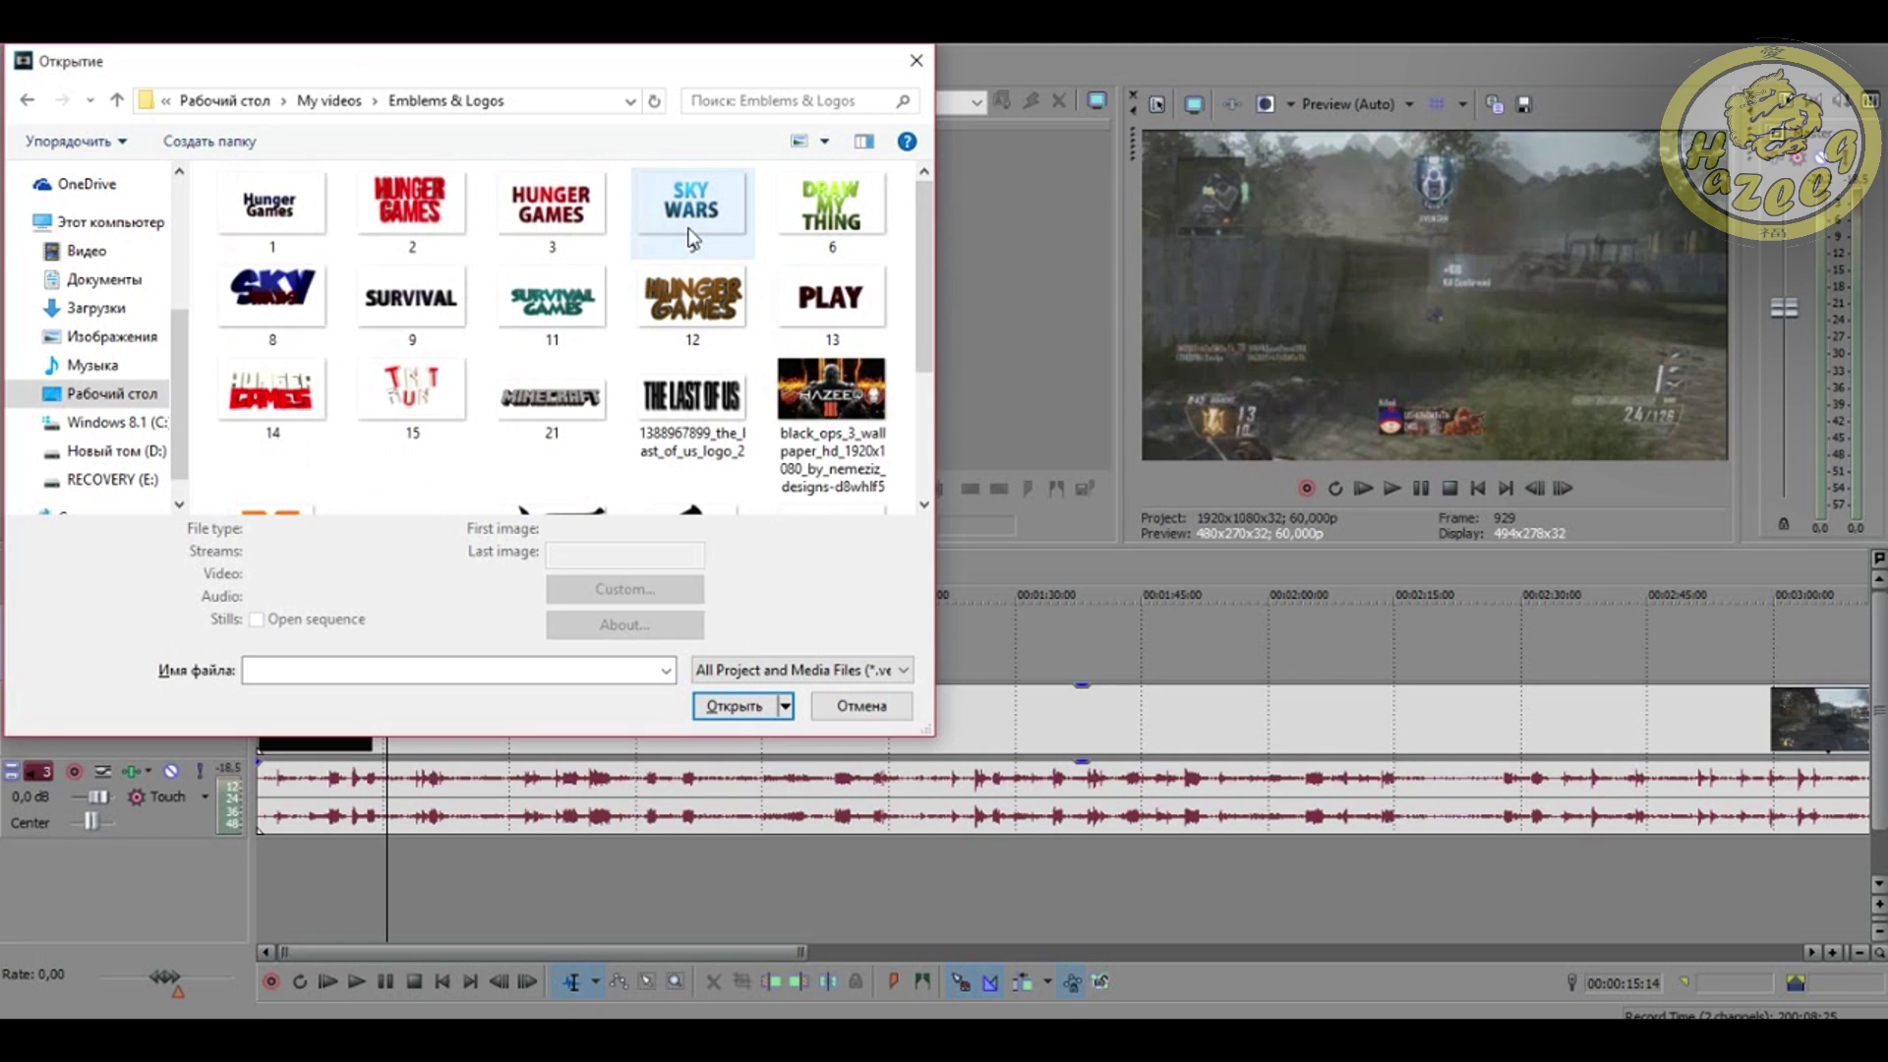
pyautogui.moveTo(922, 215); pyautogui.dragTo(932, 411)
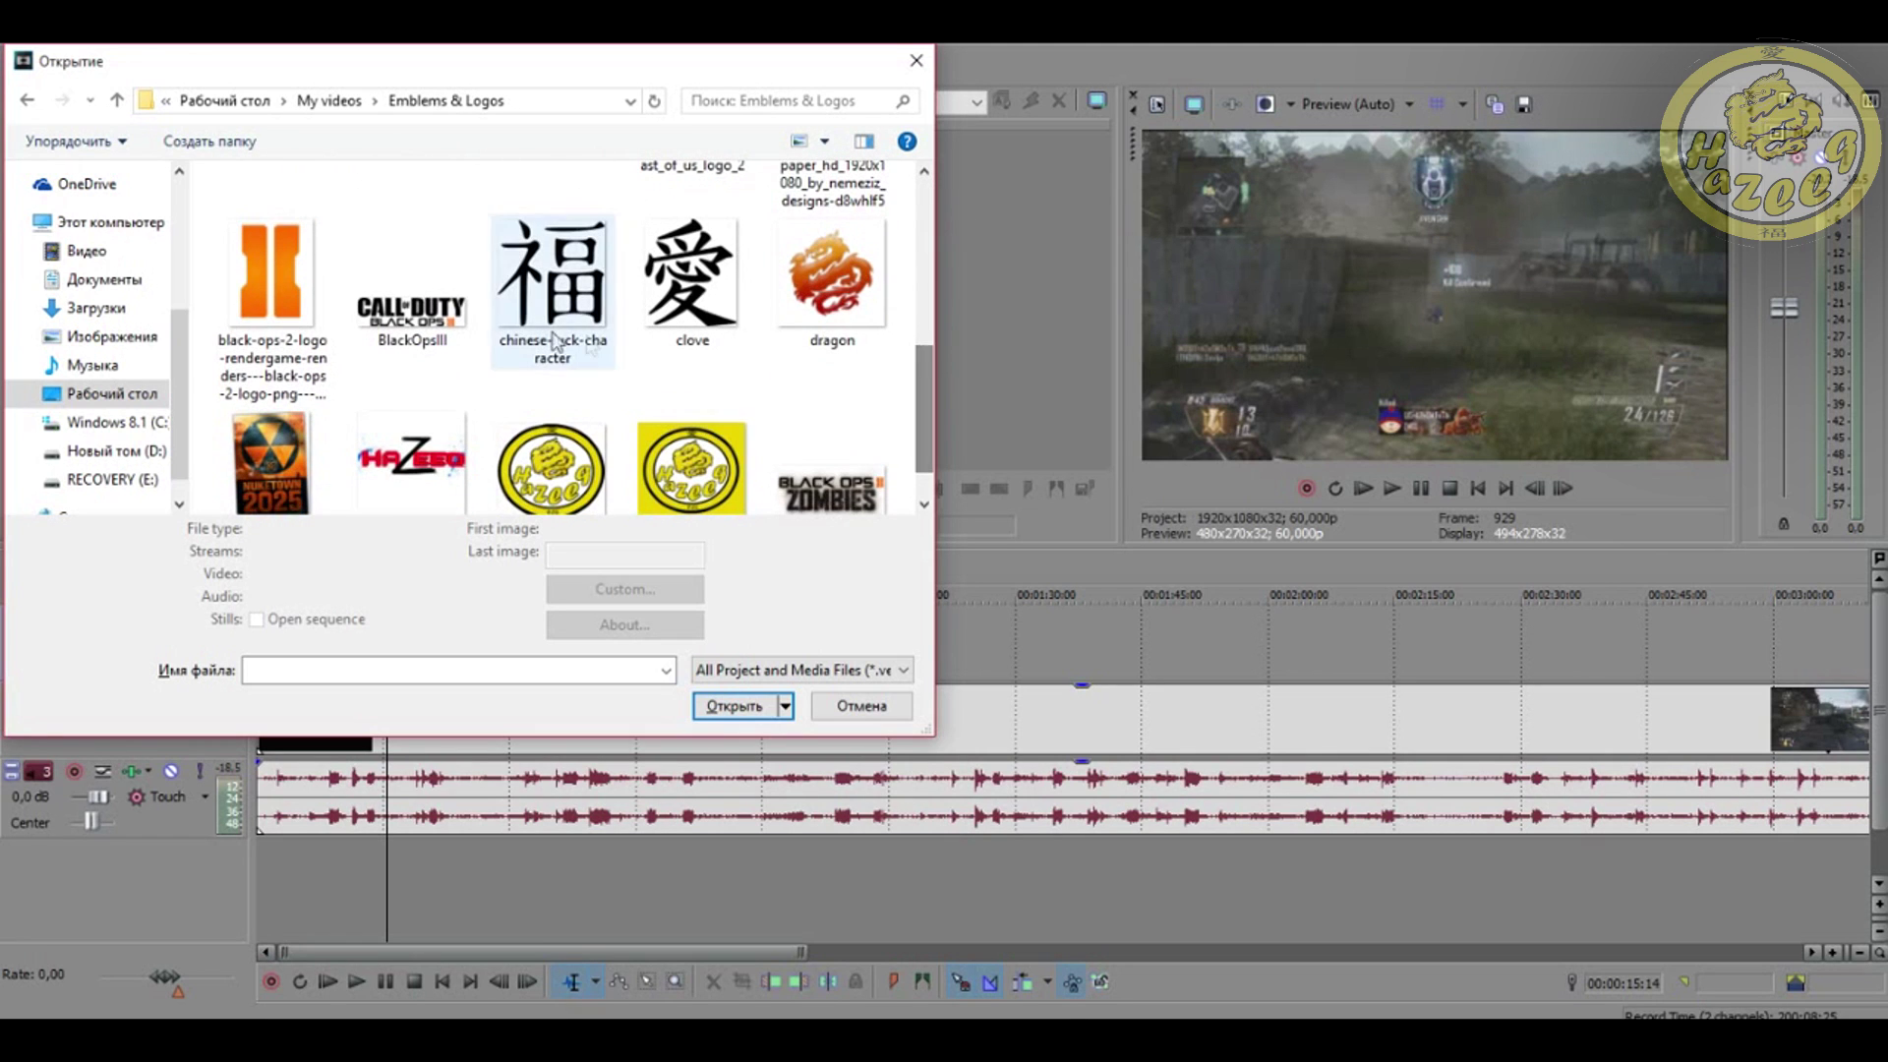
pyautogui.scroll(-1, 927, 433)
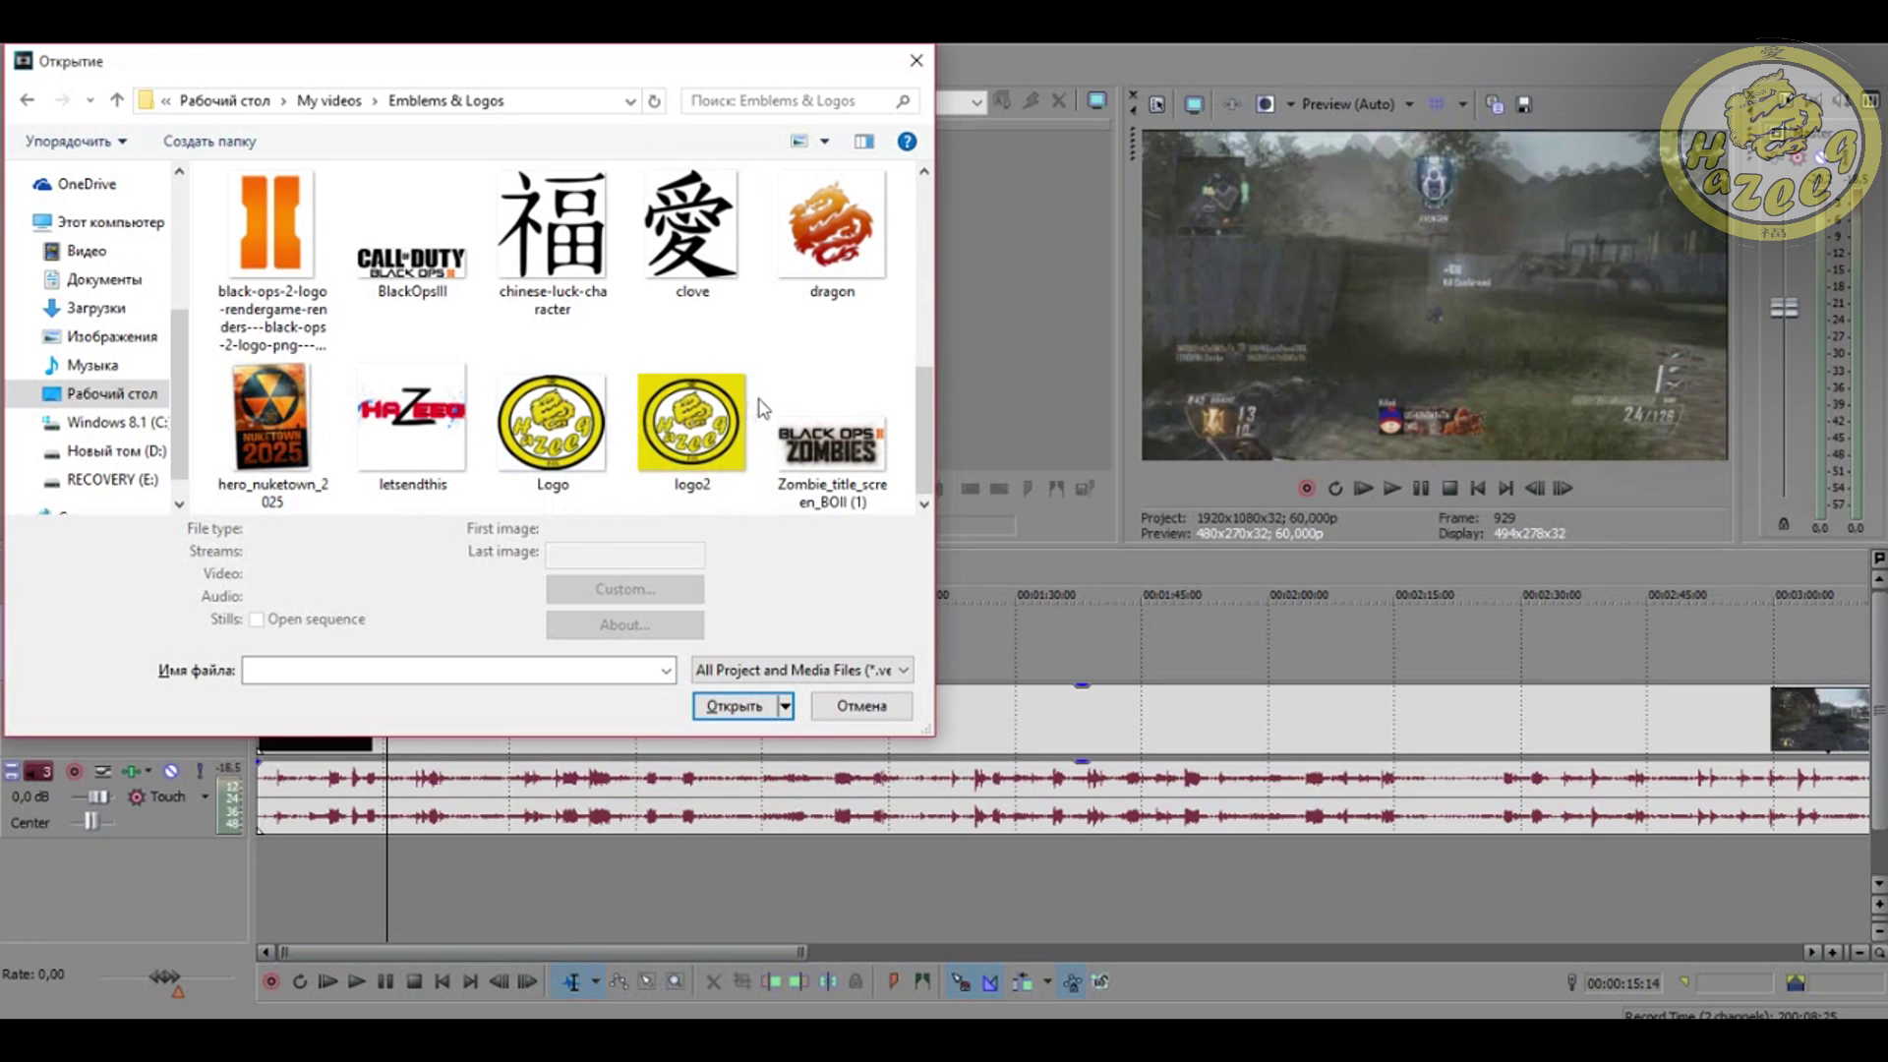
pyautogui.doubleClick(580, 423)
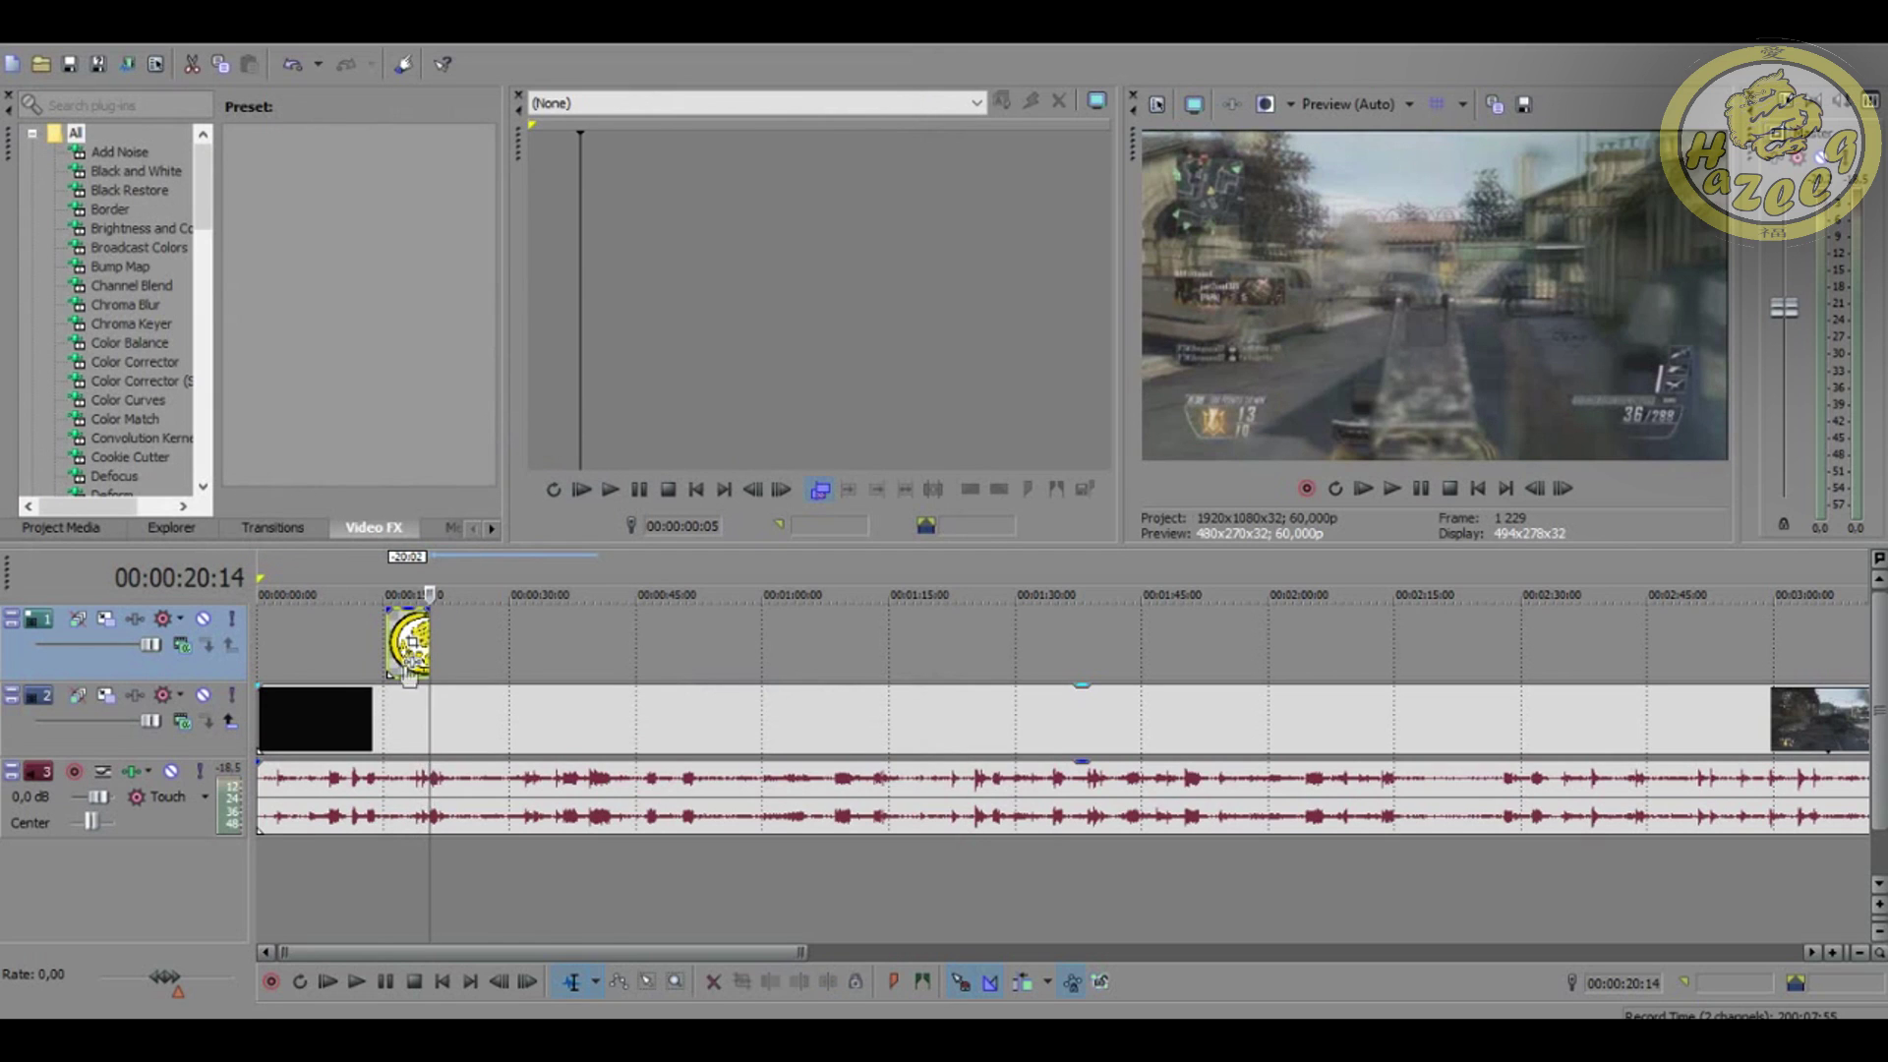
# - Stretch the Logo event from the timeline start to the gameplay clip's end, then return the playhead to the start
pyautogui.moveTo(388, 641); pyautogui.dragTo(259, 641)
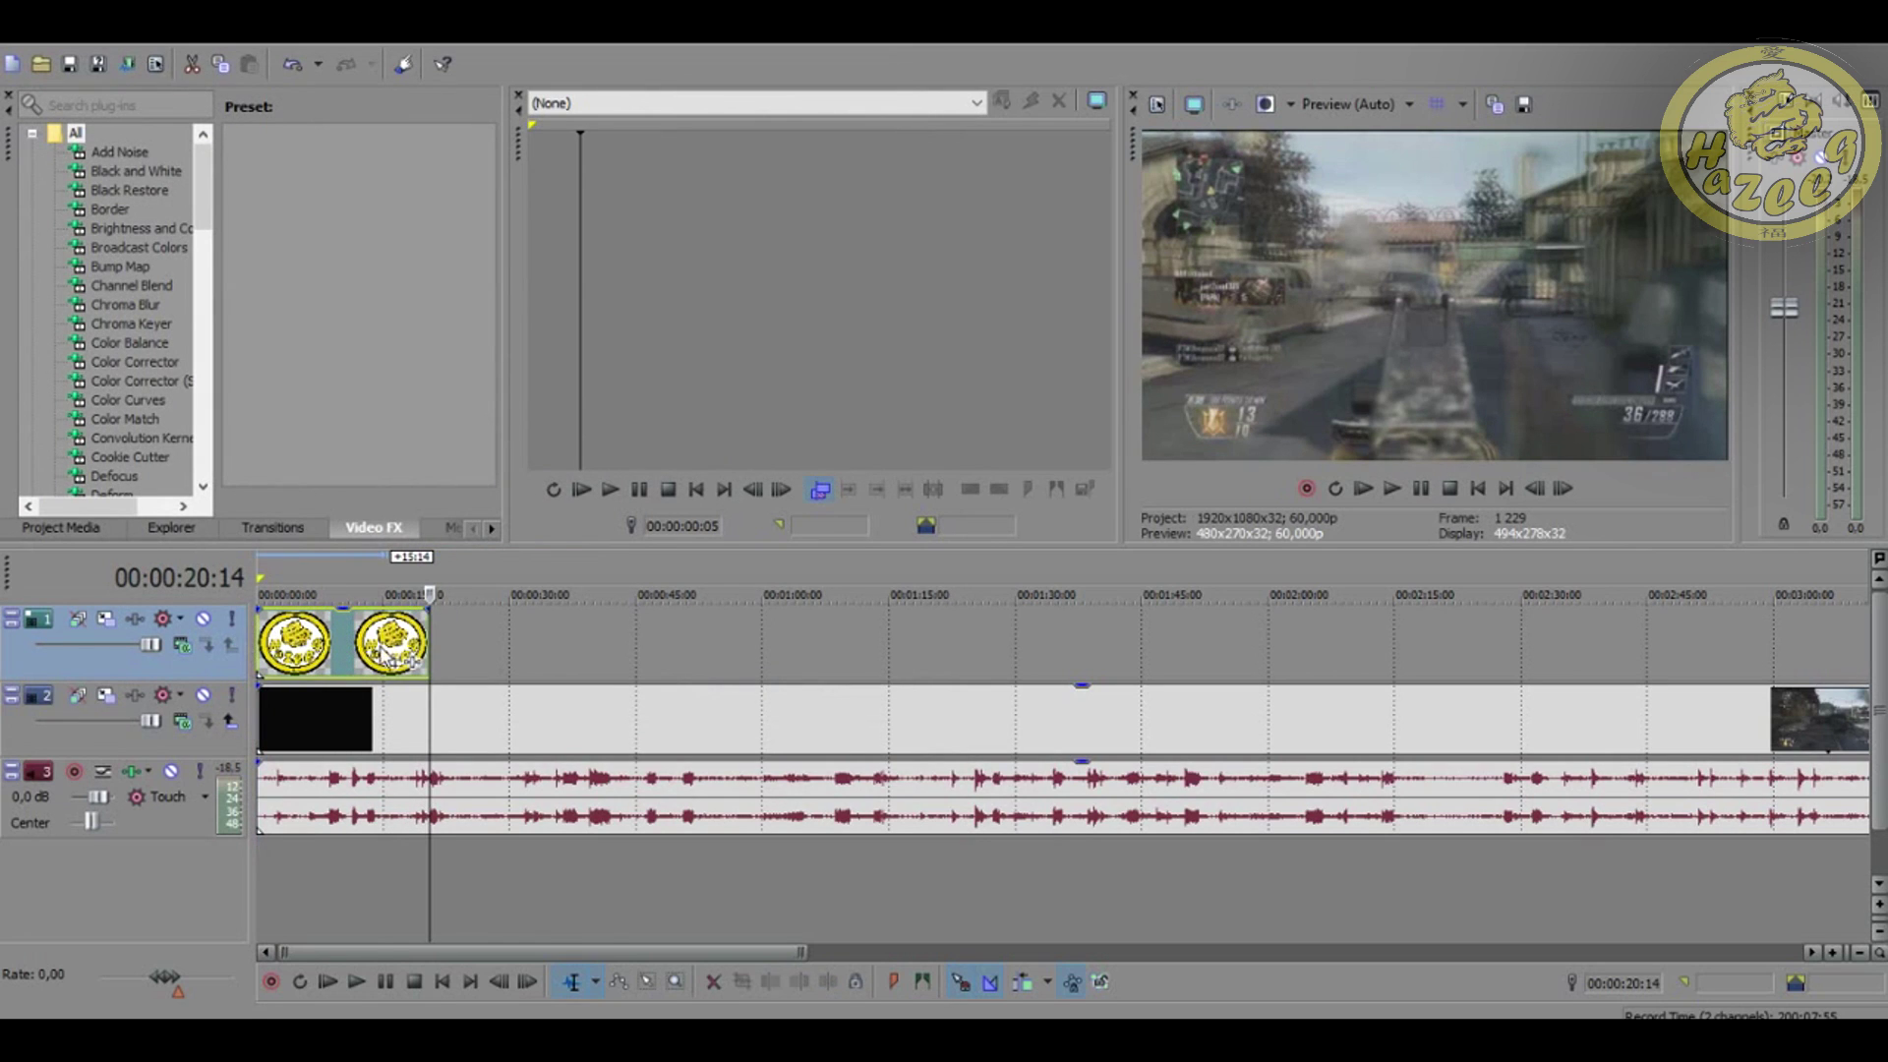
pyautogui.moveTo(427, 644); pyautogui.dragTo(1805, 639)
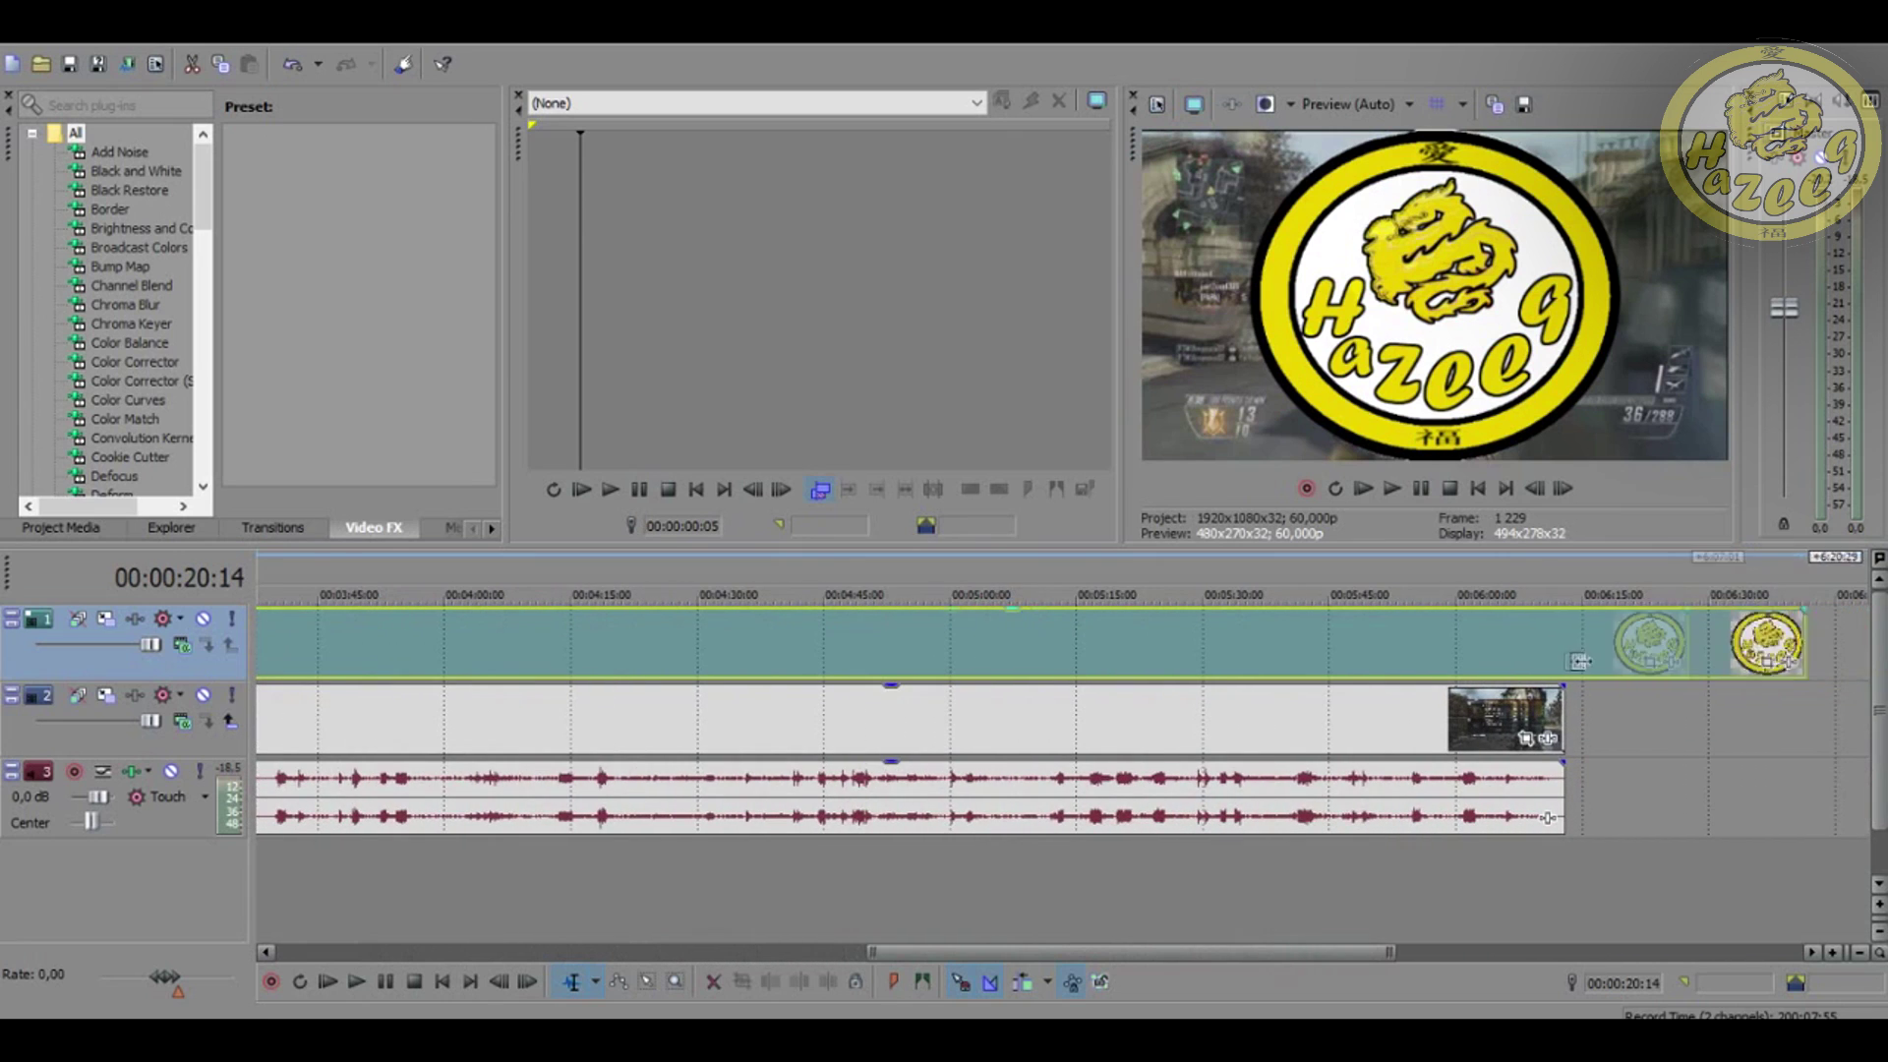
pyautogui.moveTo(1580, 661); pyautogui.dragTo(1566, 654)
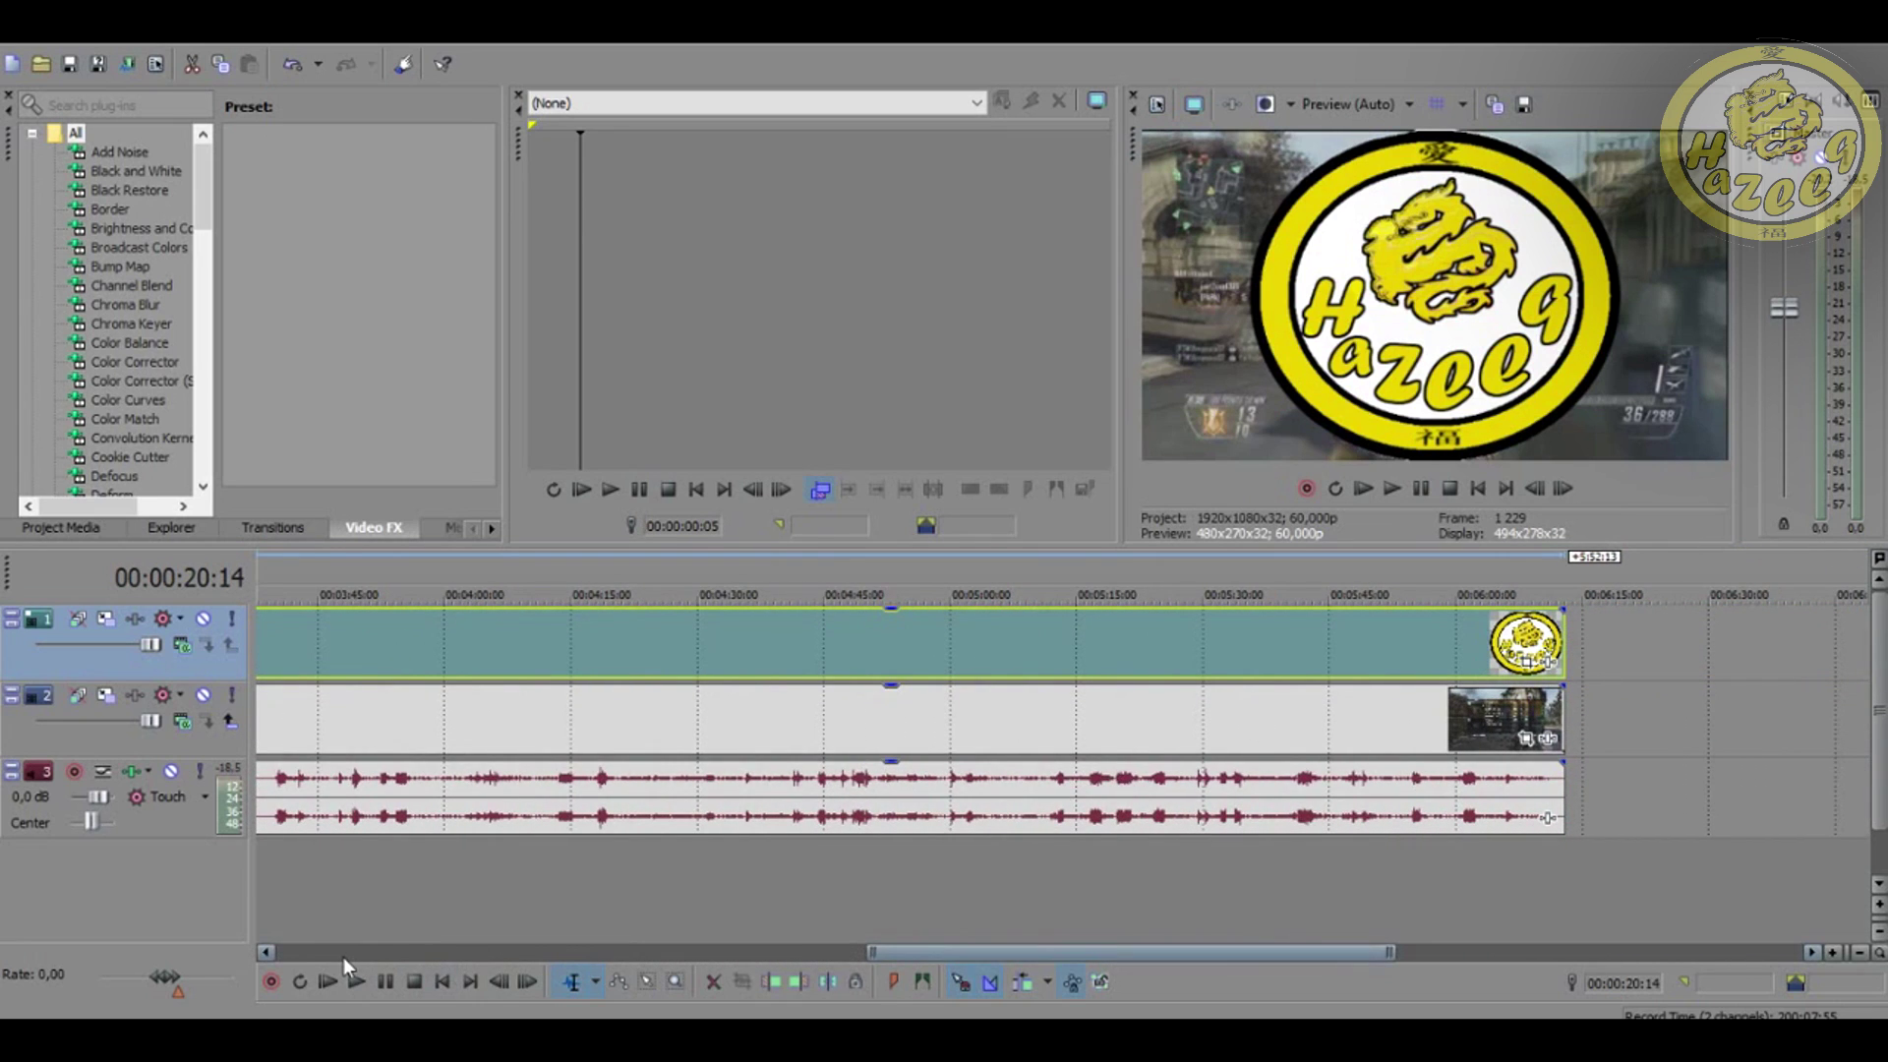
pyautogui.scroll(-6, 342, 965)
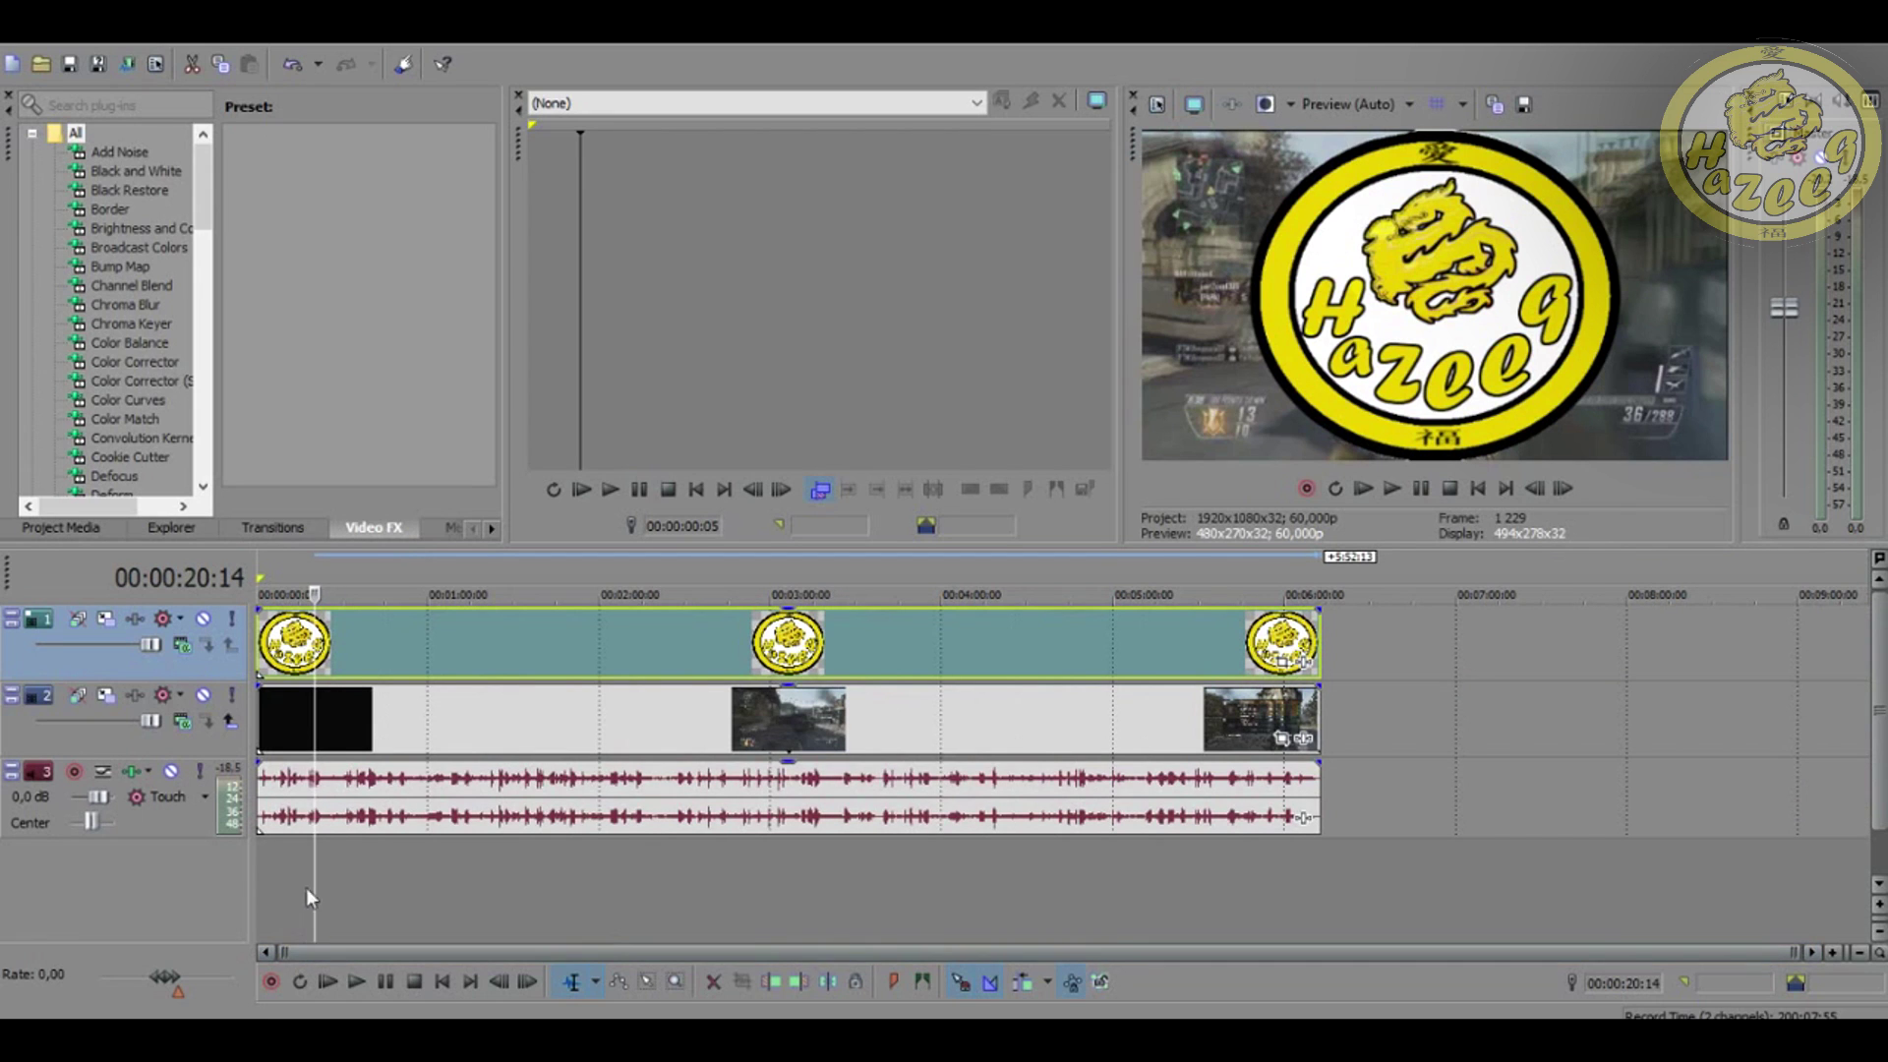
pyautogui.moveTo(315, 890); pyautogui.dragTo(308, 887)
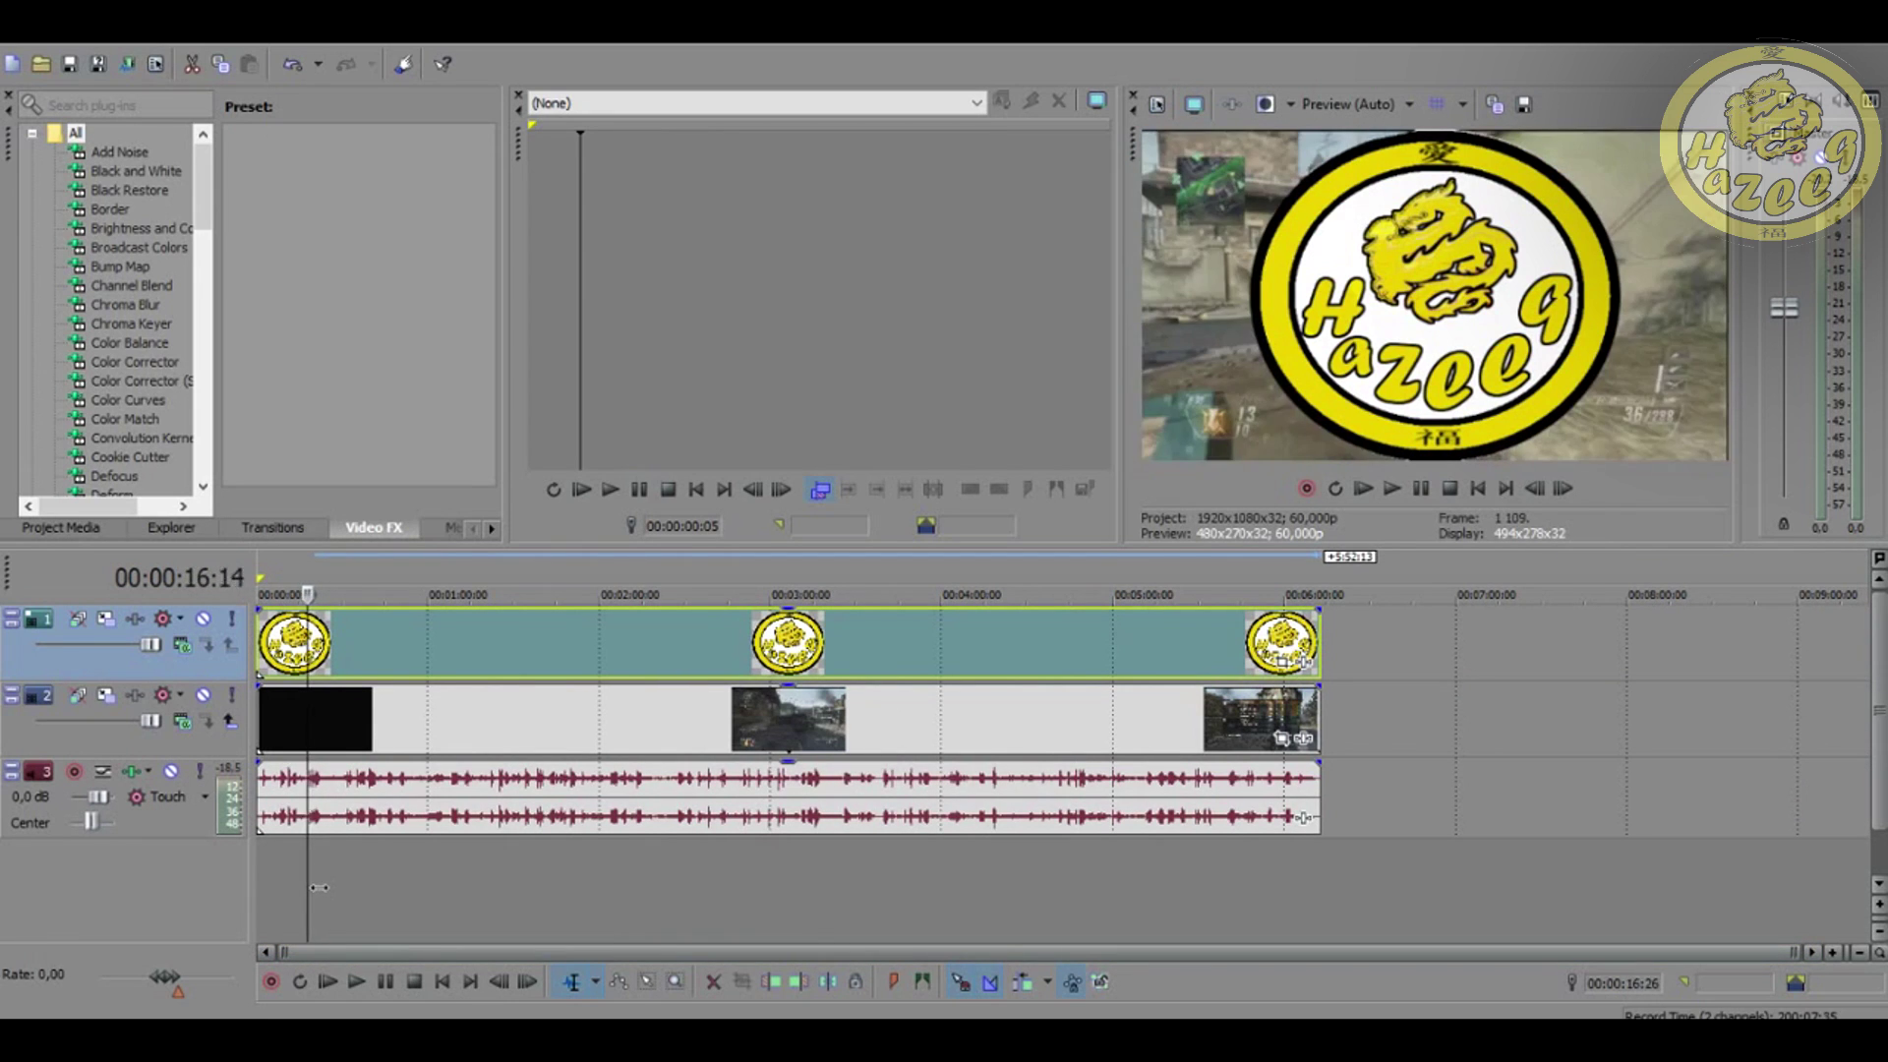
pyautogui.scroll(2, 319, 888)
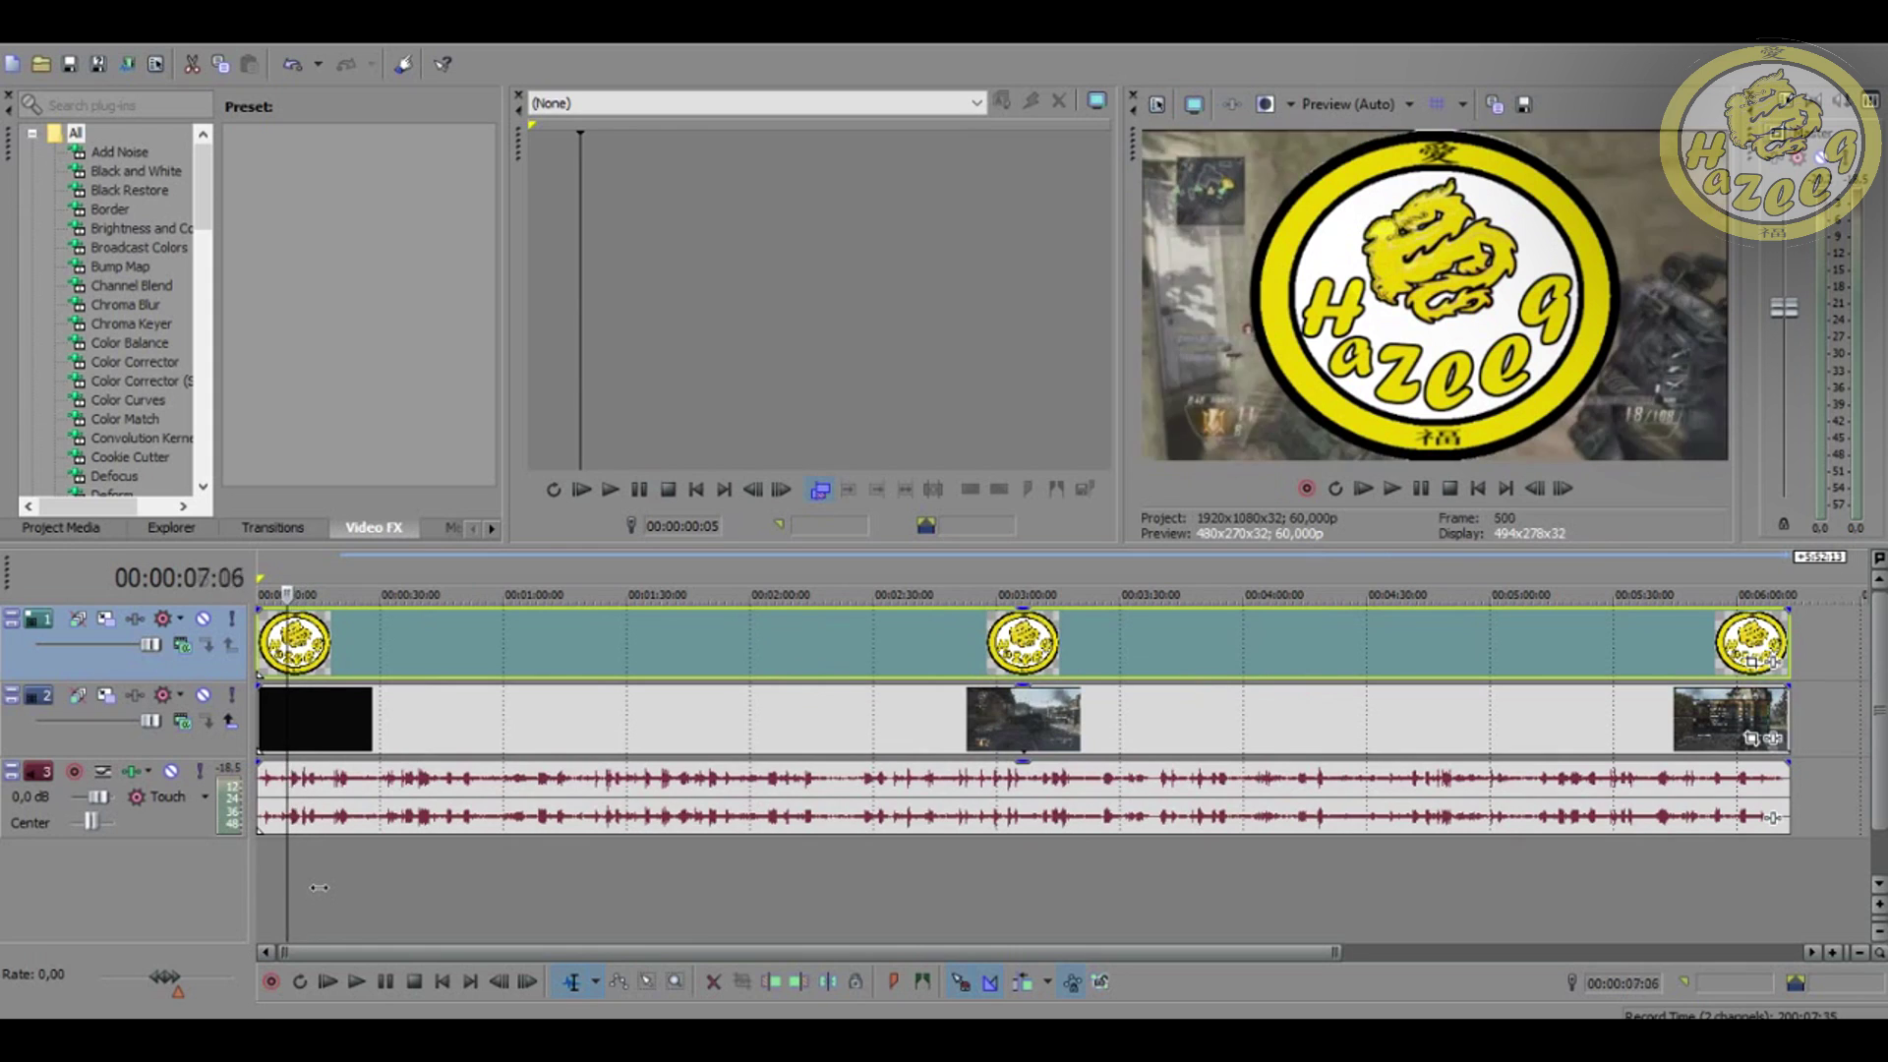
pyautogui.press('Left')
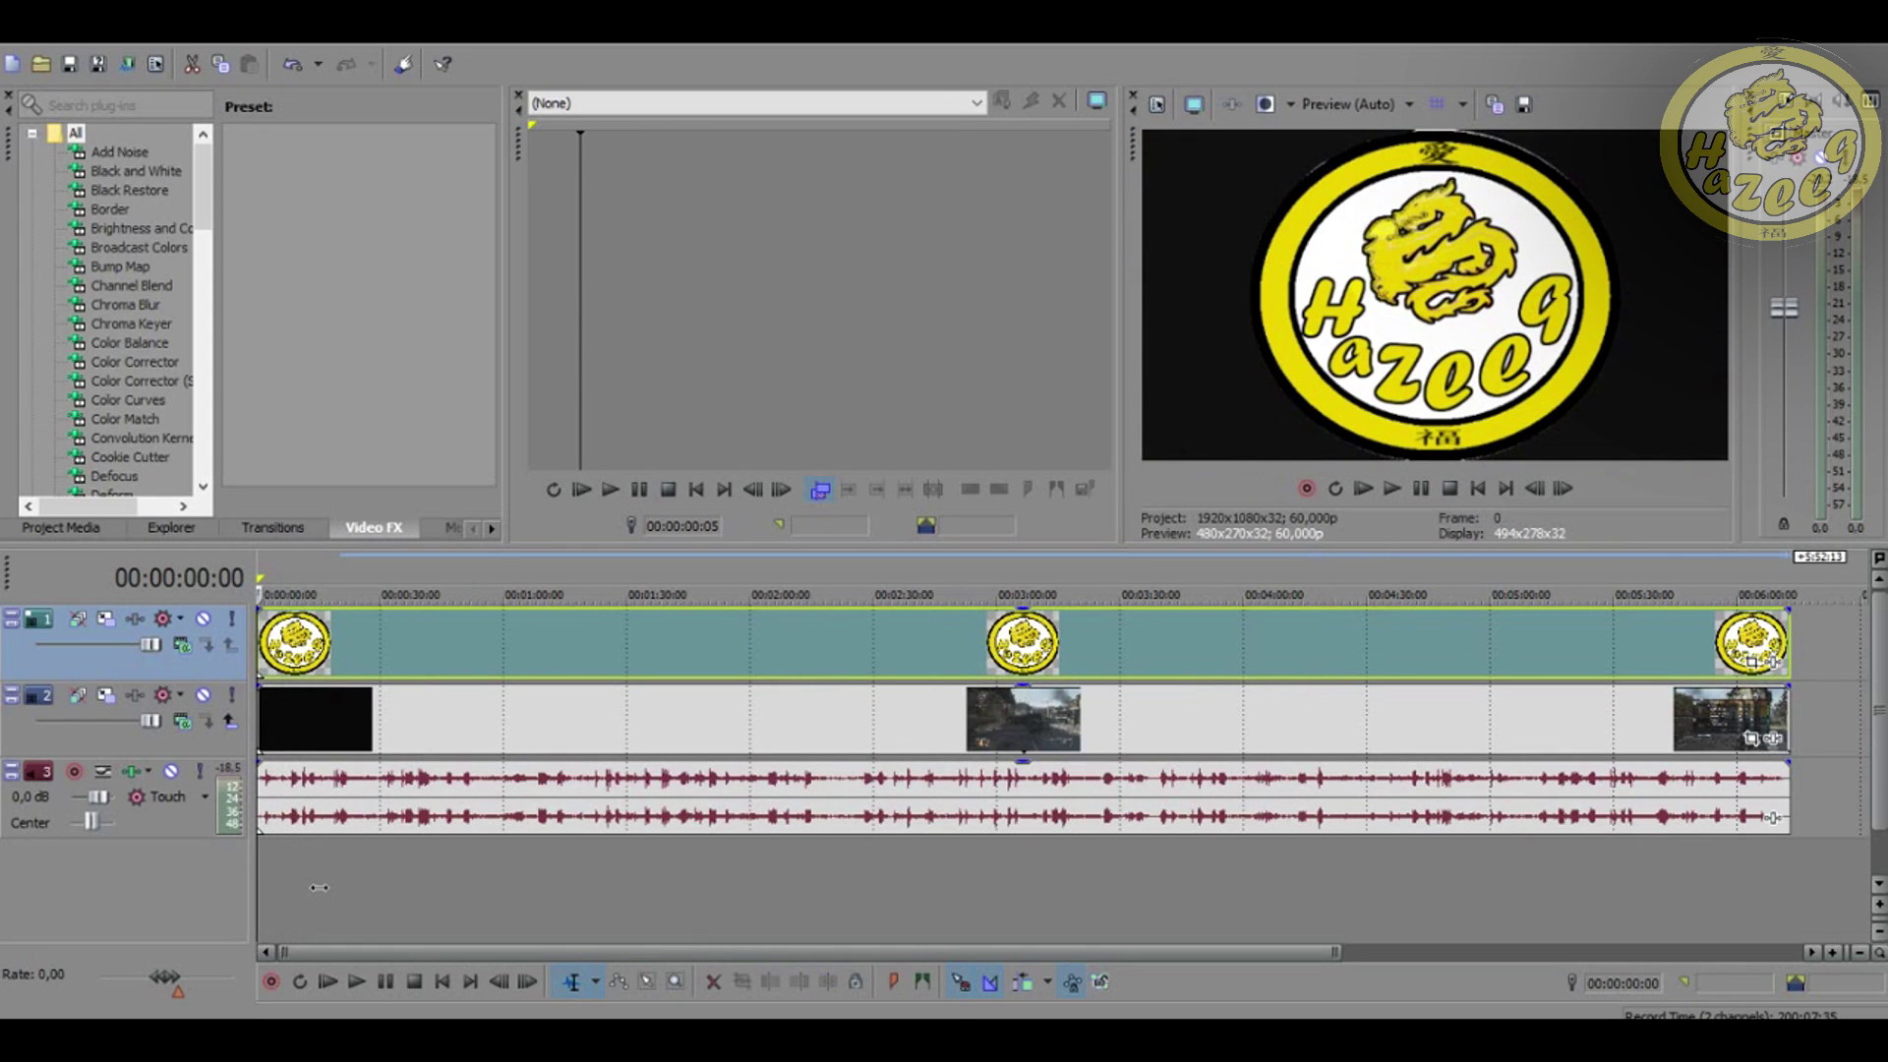
# - Preview the opening seconds with the logo overlay, then bring up the Logo event's context menu
pyautogui.press('space')
pyautogui.press('space')
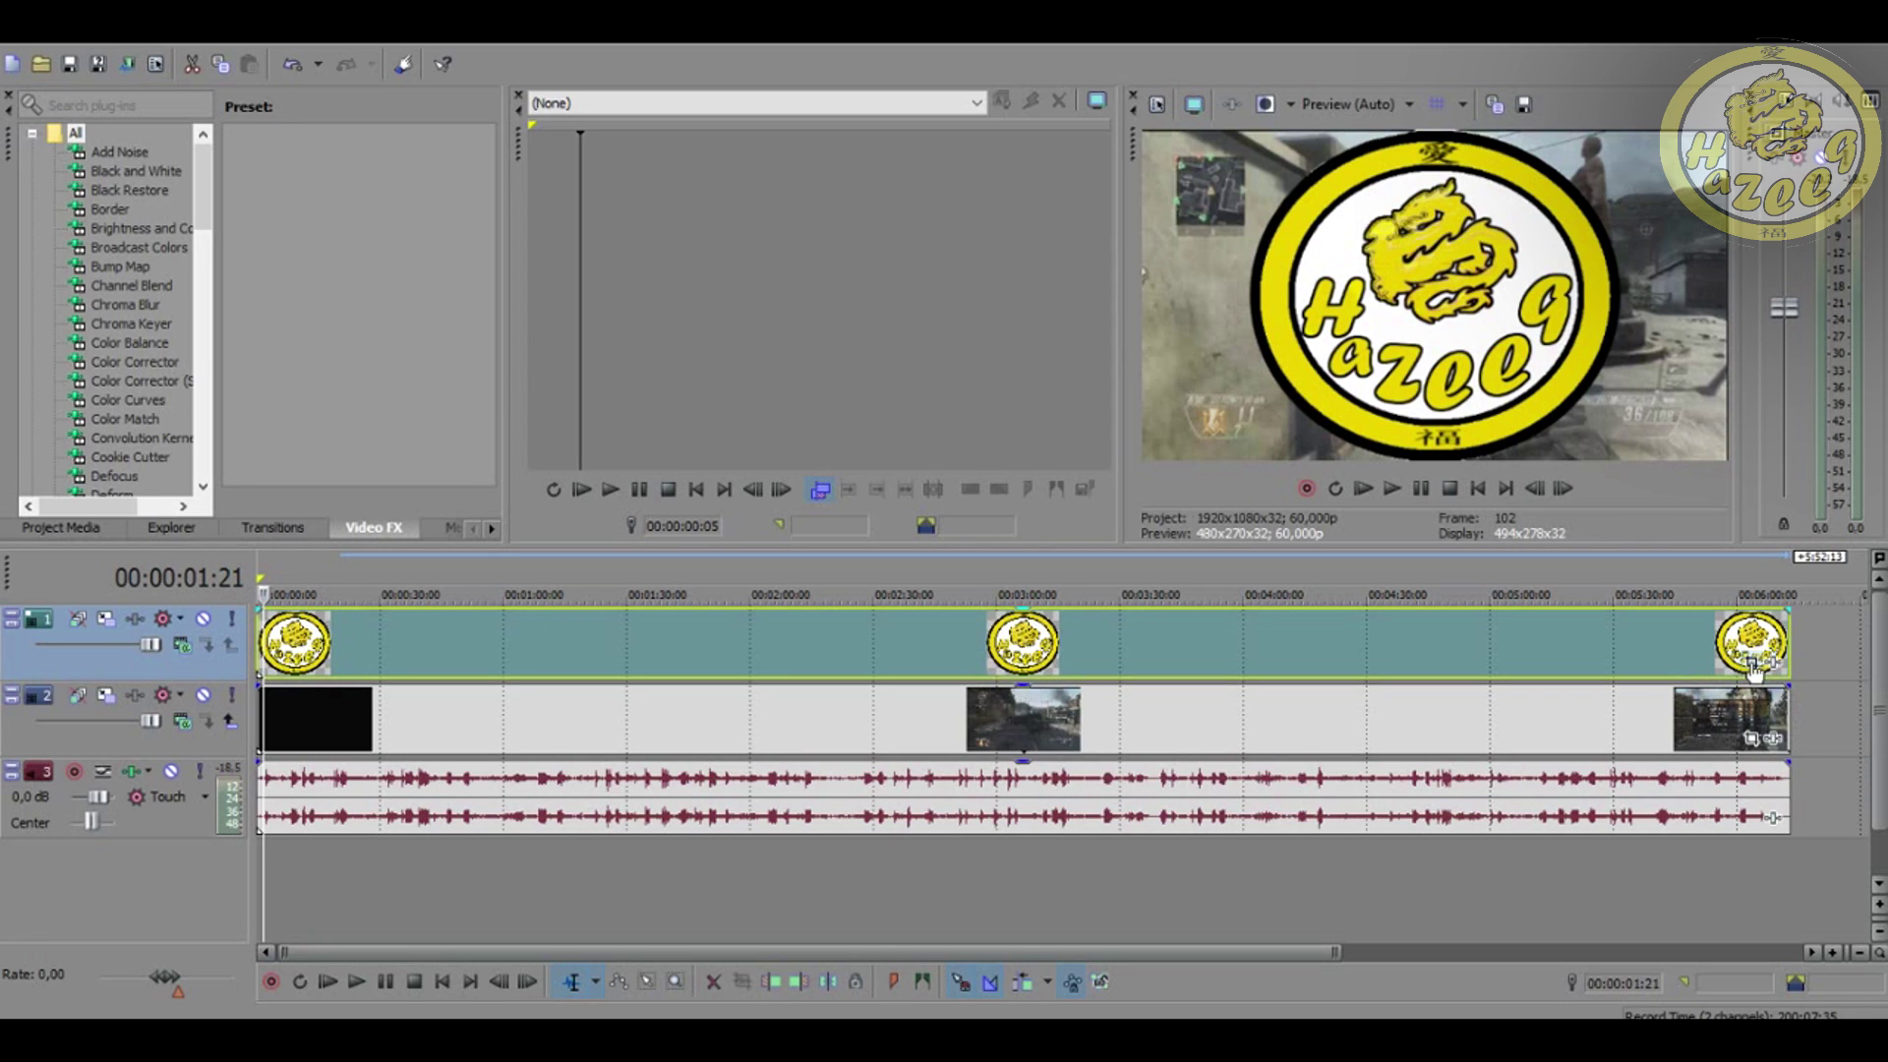
pyautogui.rightClick(1025, 660)
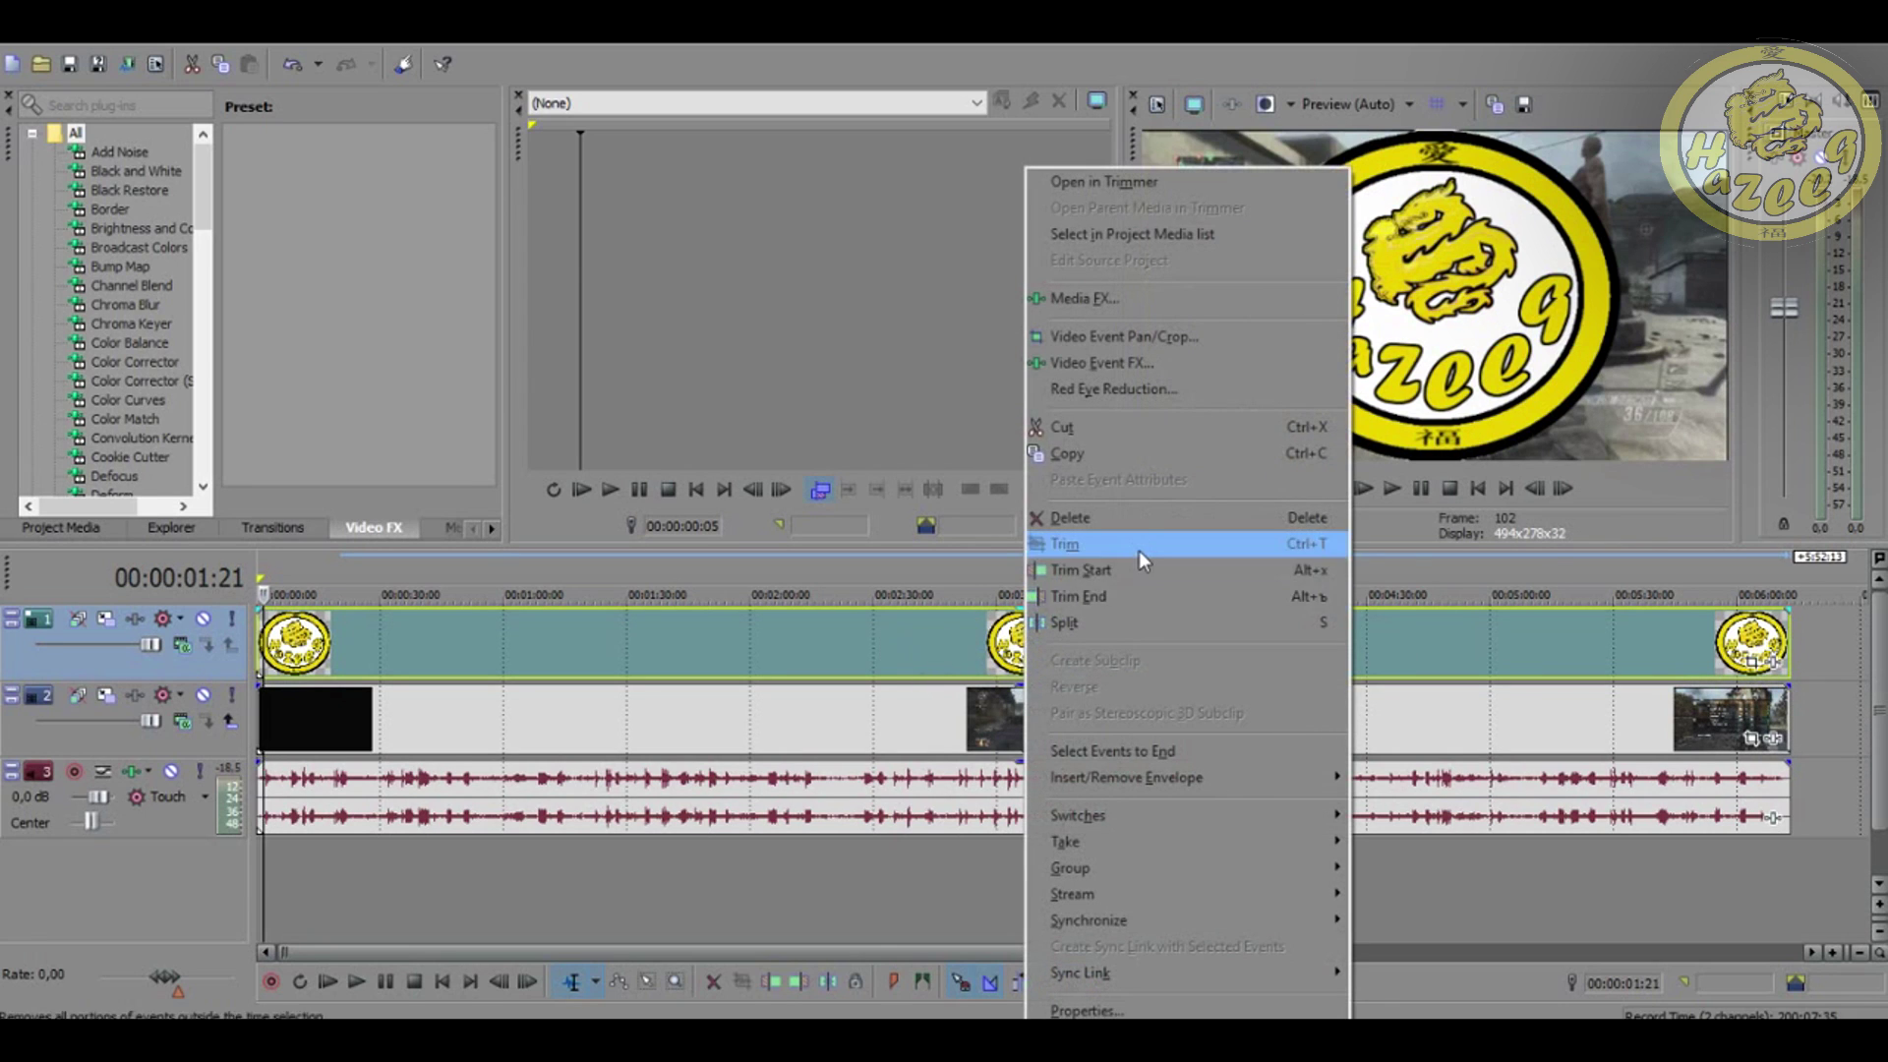
pyautogui.click(892, 638)
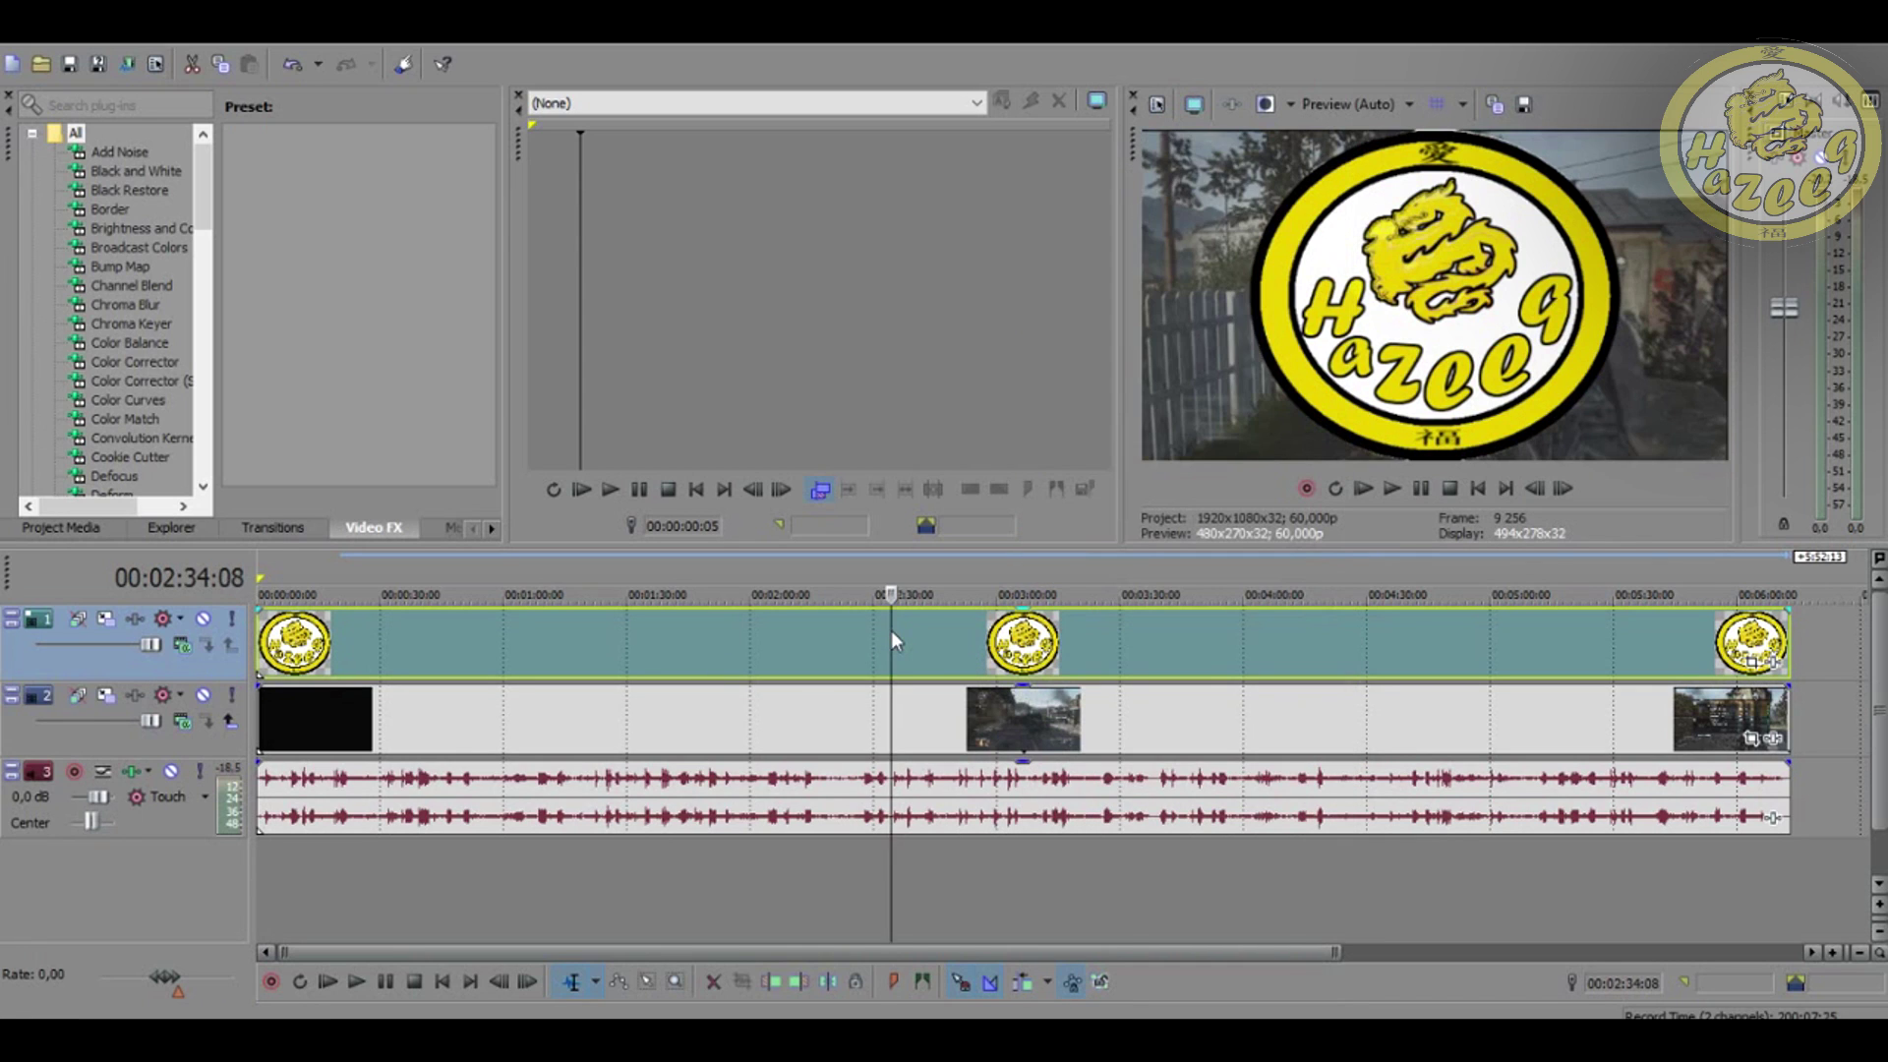
pyautogui.rightClick(975, 640)
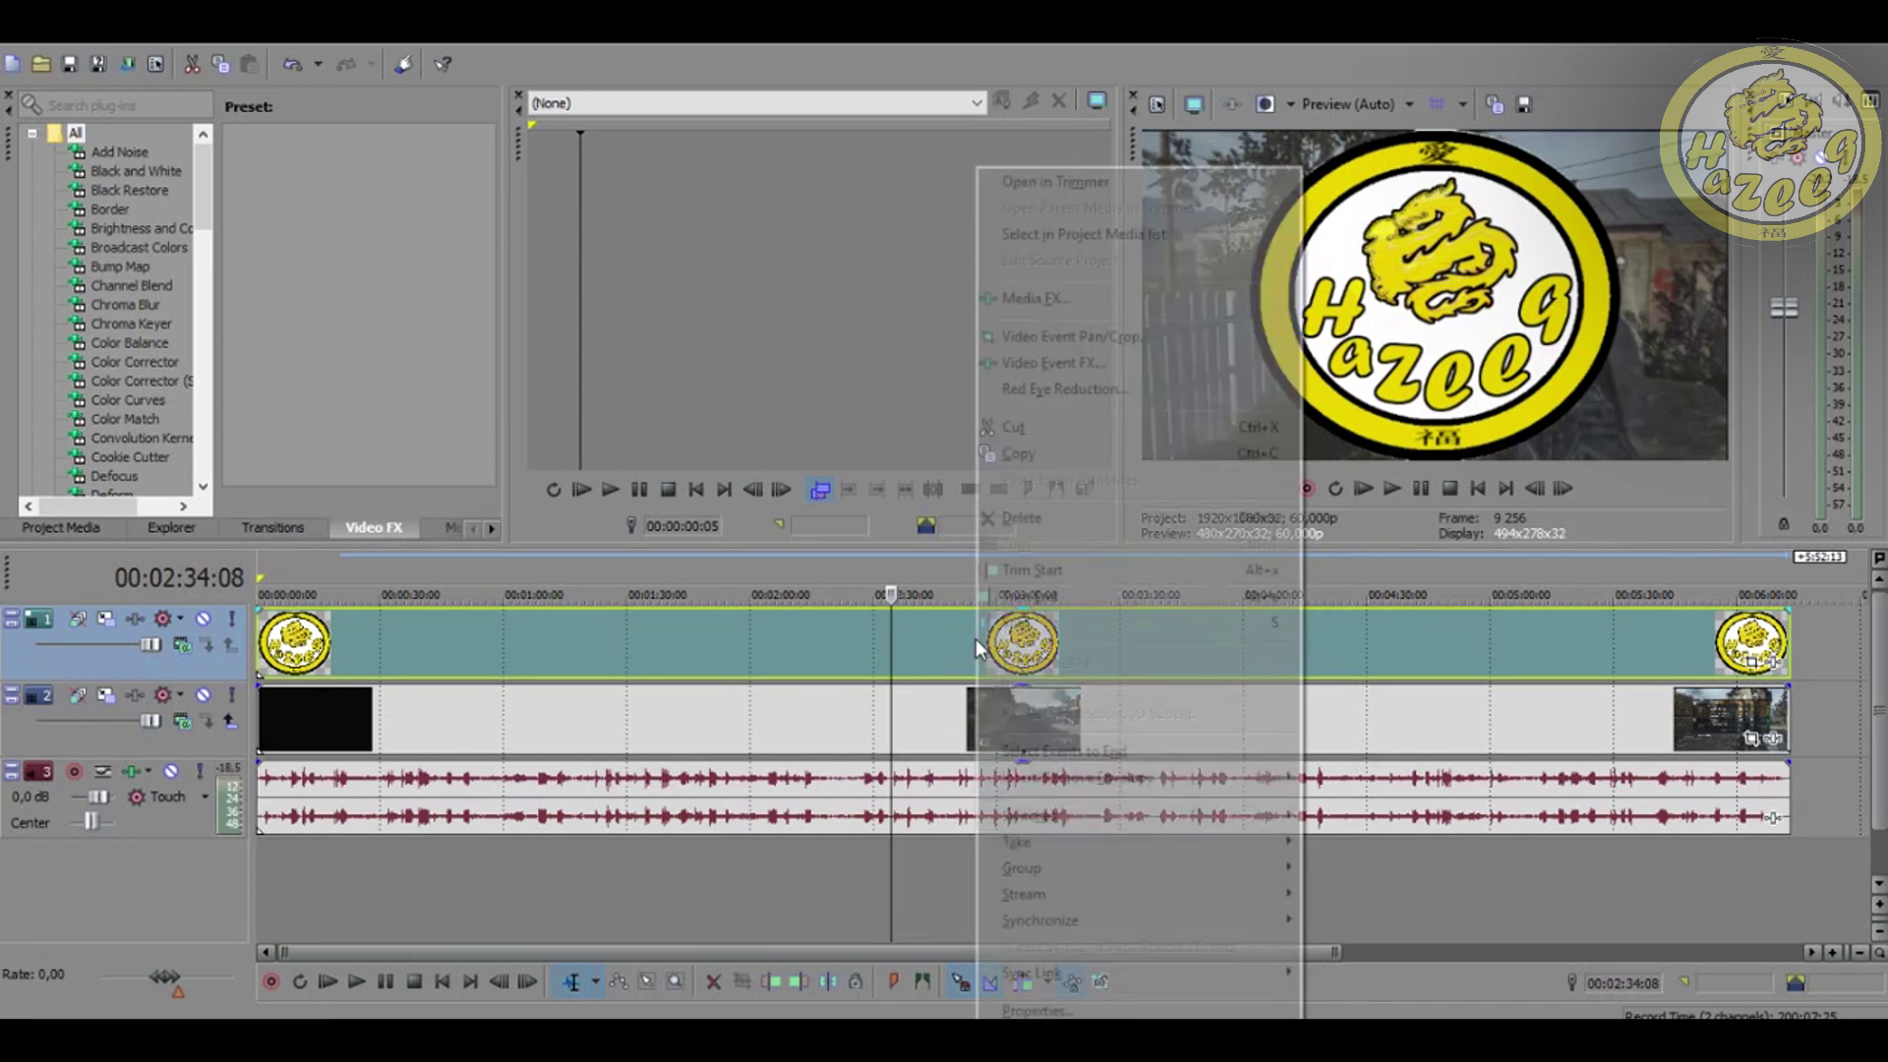
# - Open Video Event Pan/Crop for the logo and set the framing to Match Output Aspect
pyautogui.click(1055, 340)
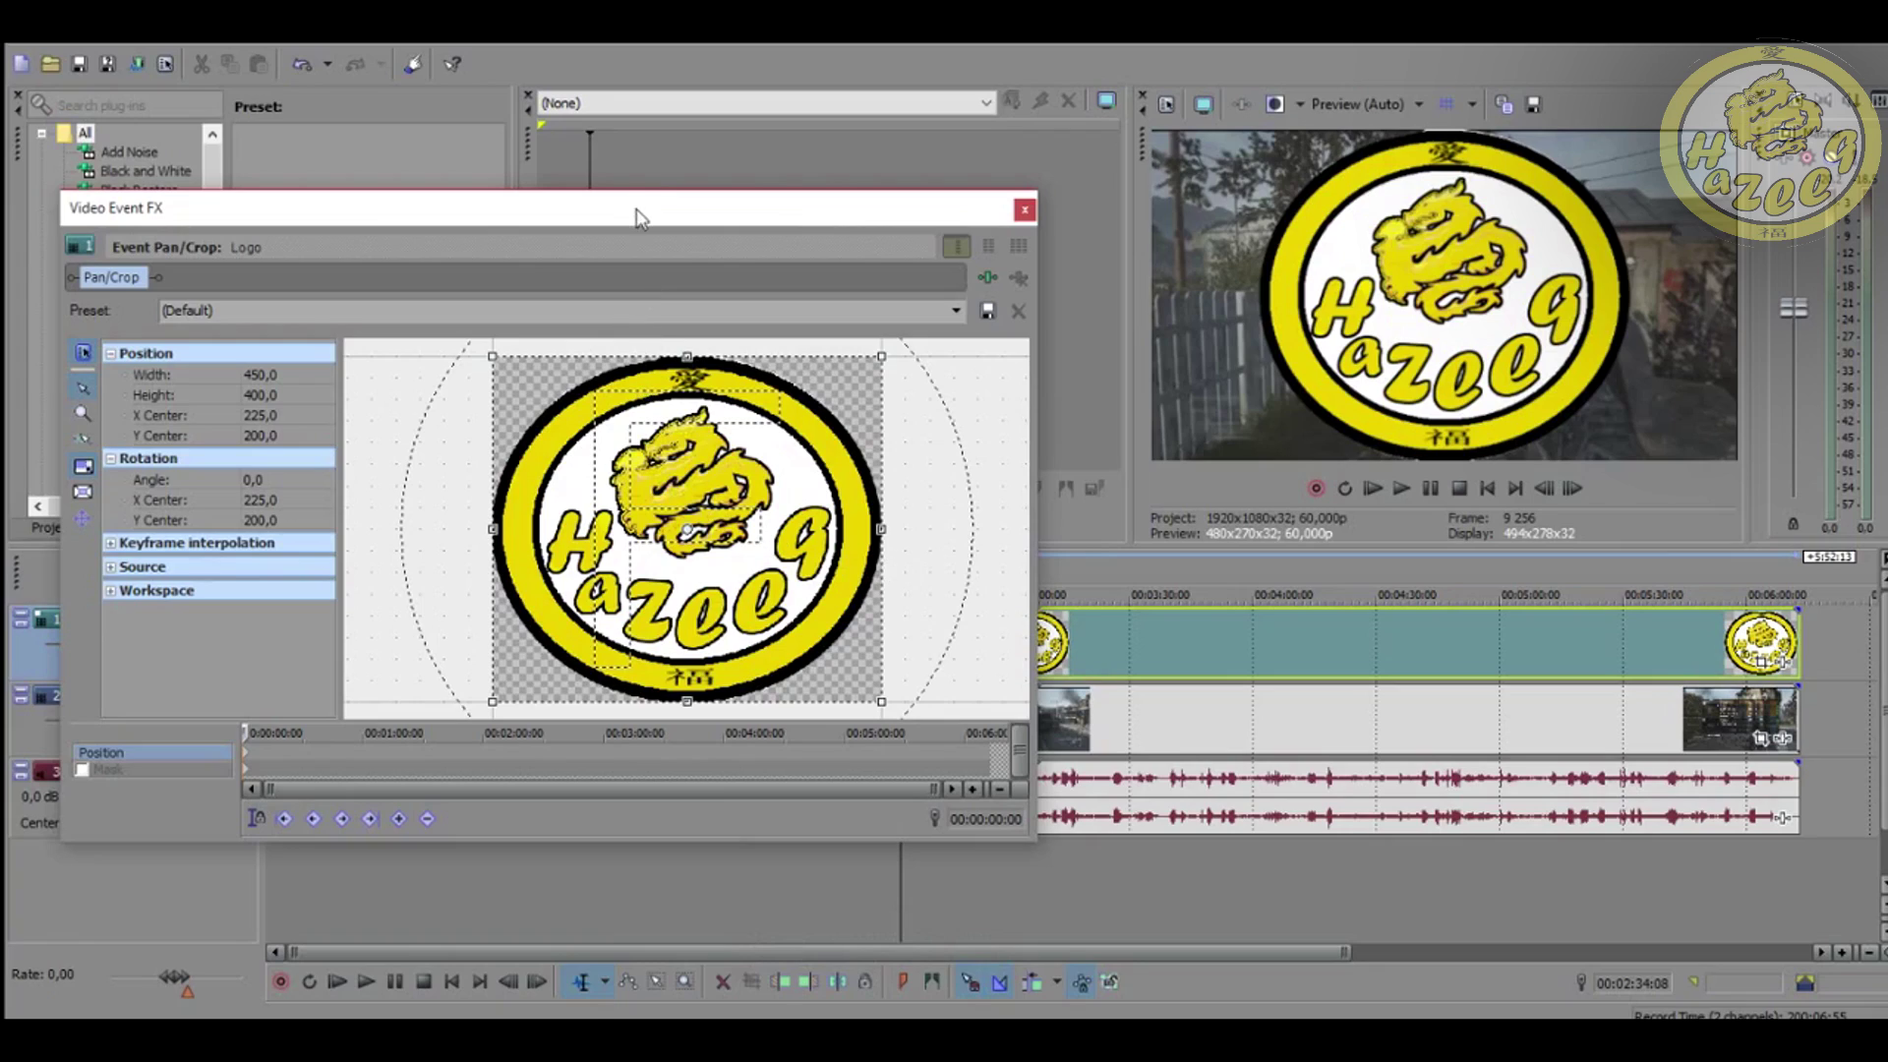
pyautogui.moveTo(638, 217); pyautogui.dragTo(704, 141)
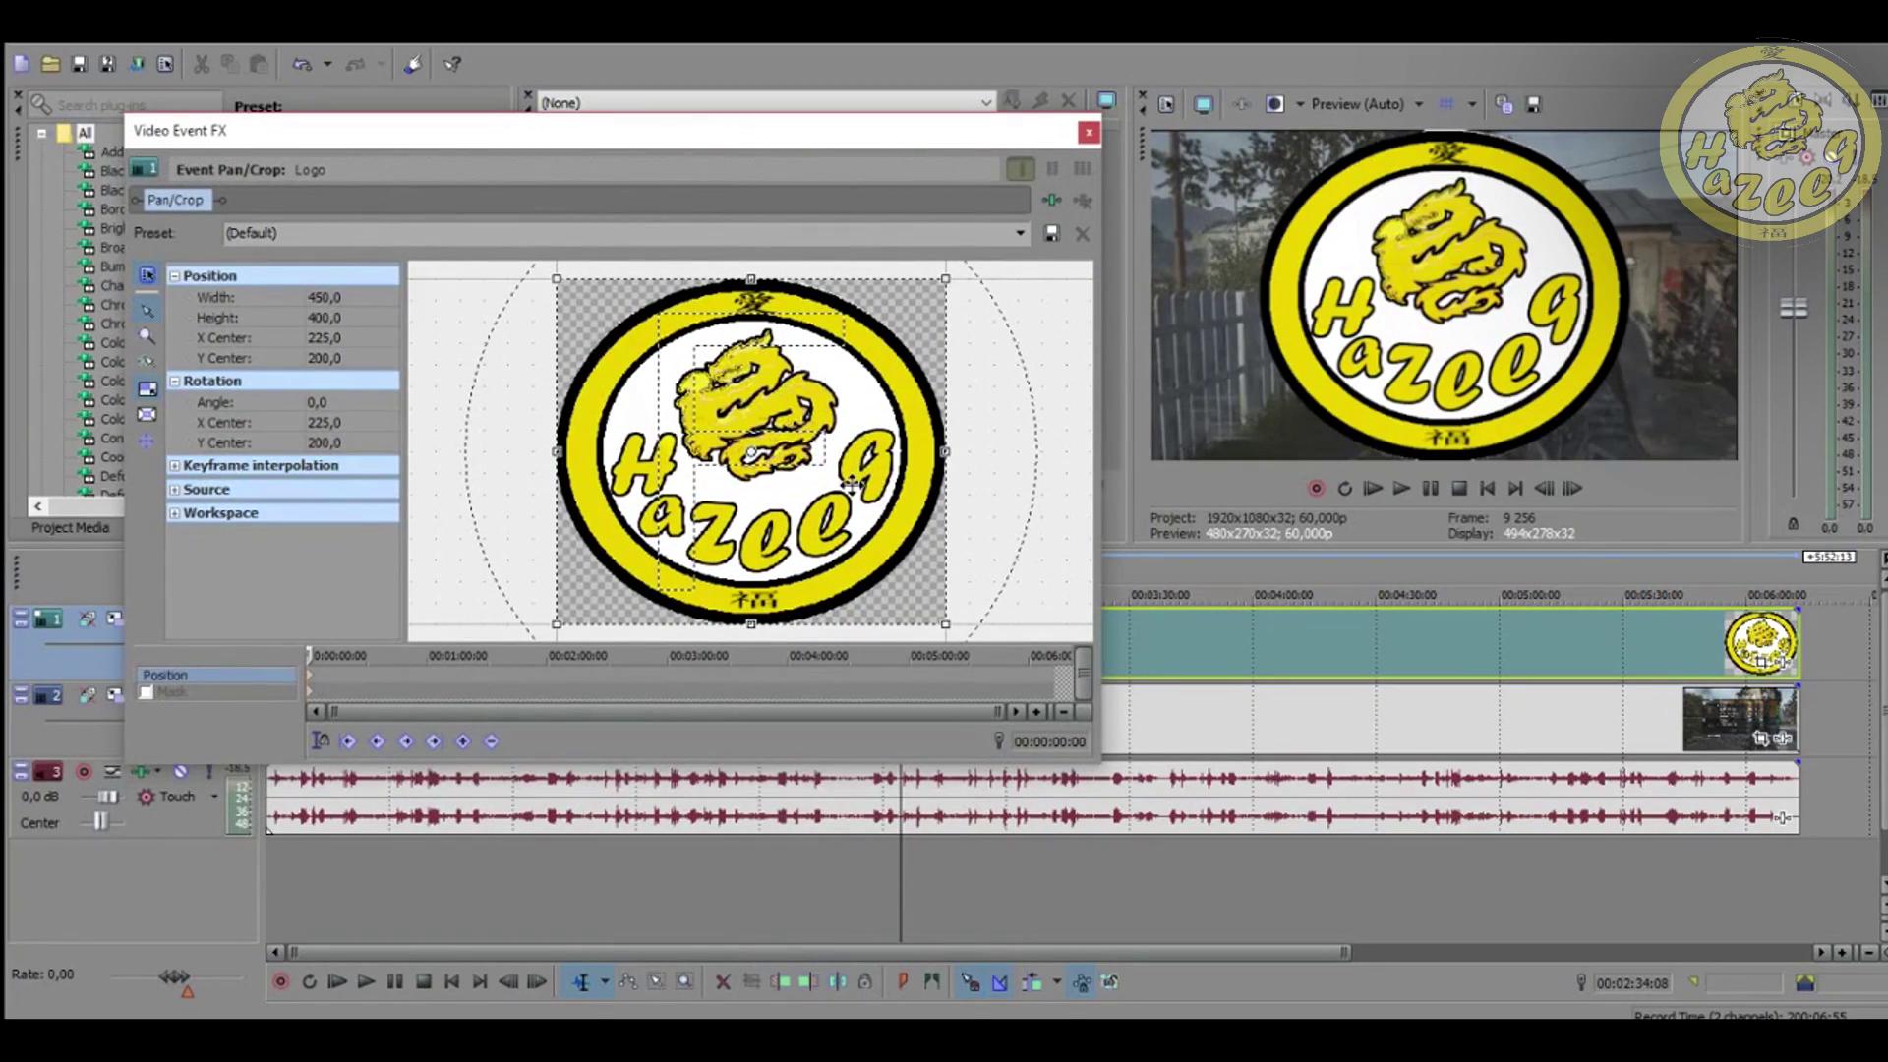
pyautogui.moveTo(851, 483); pyautogui.dragTo(748, 462)
pyautogui.moveTo(865, 459); pyautogui.dragTo(1026, 477)
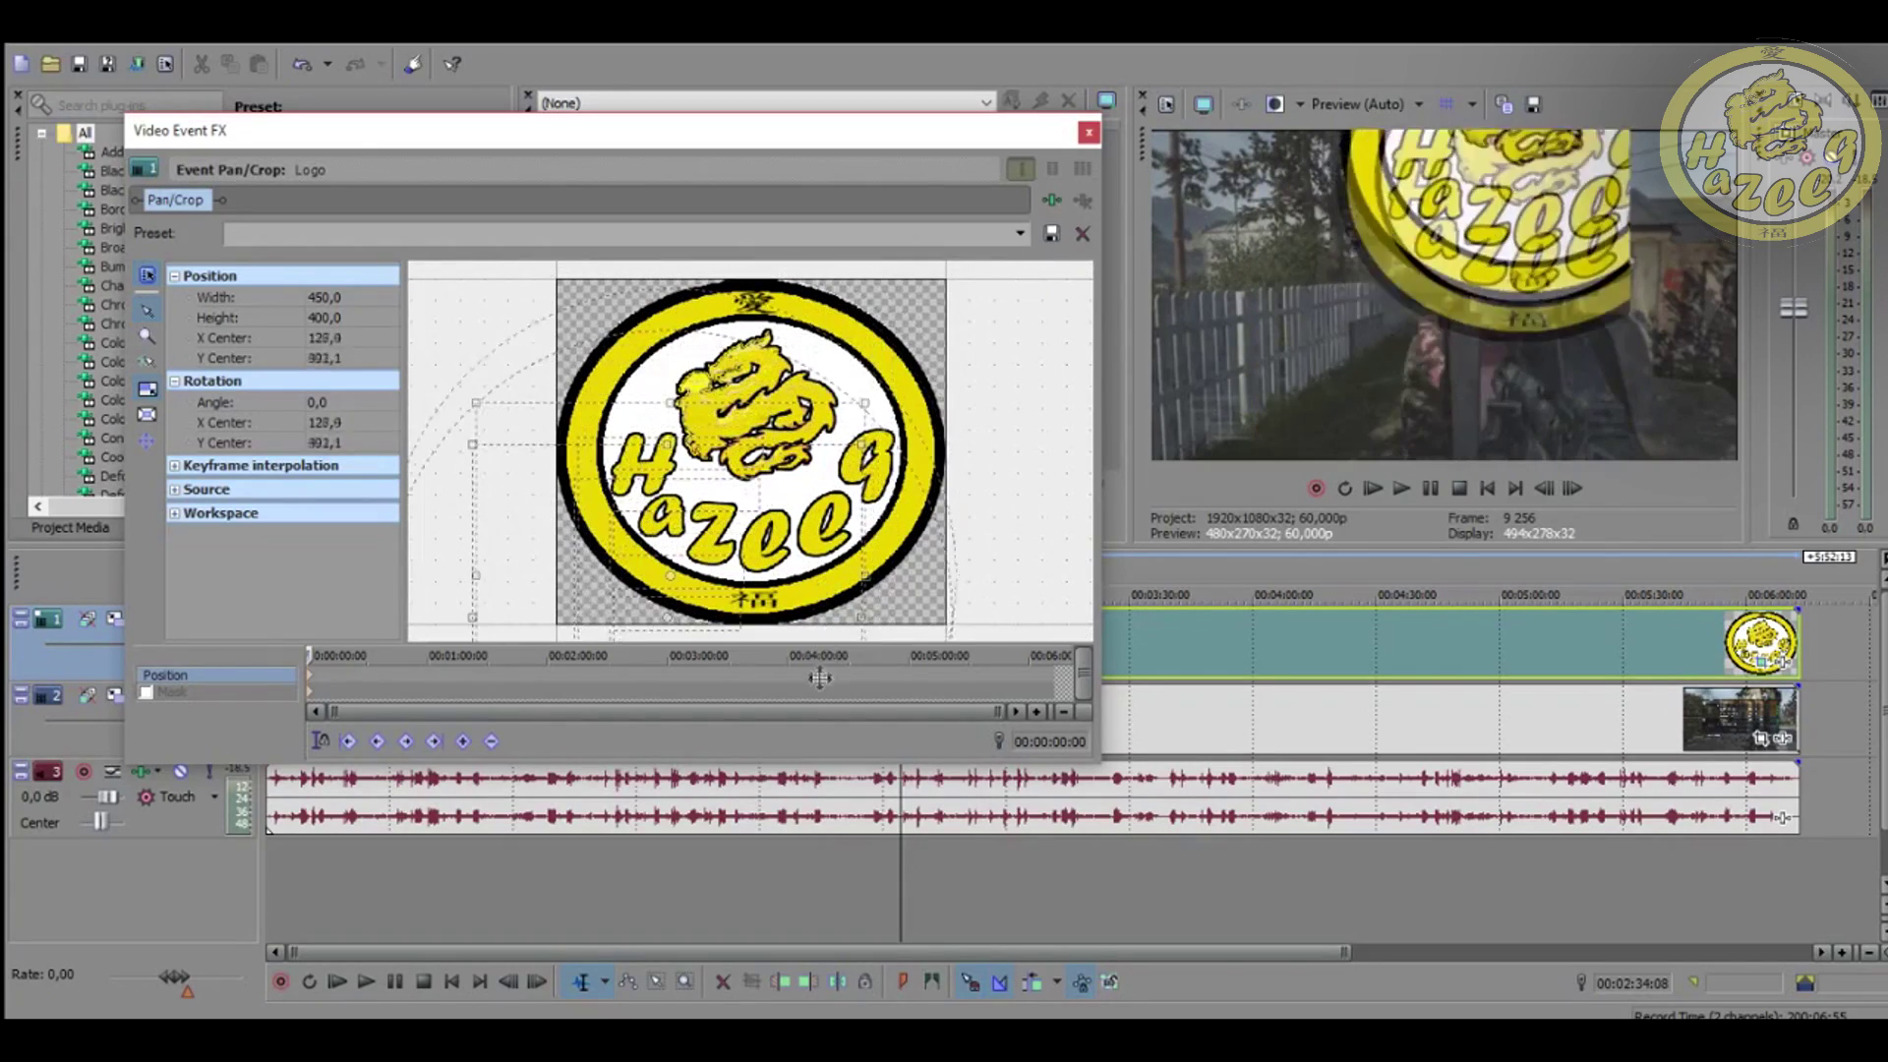
pyautogui.moveTo(819, 678); pyautogui.dragTo(900, 479)
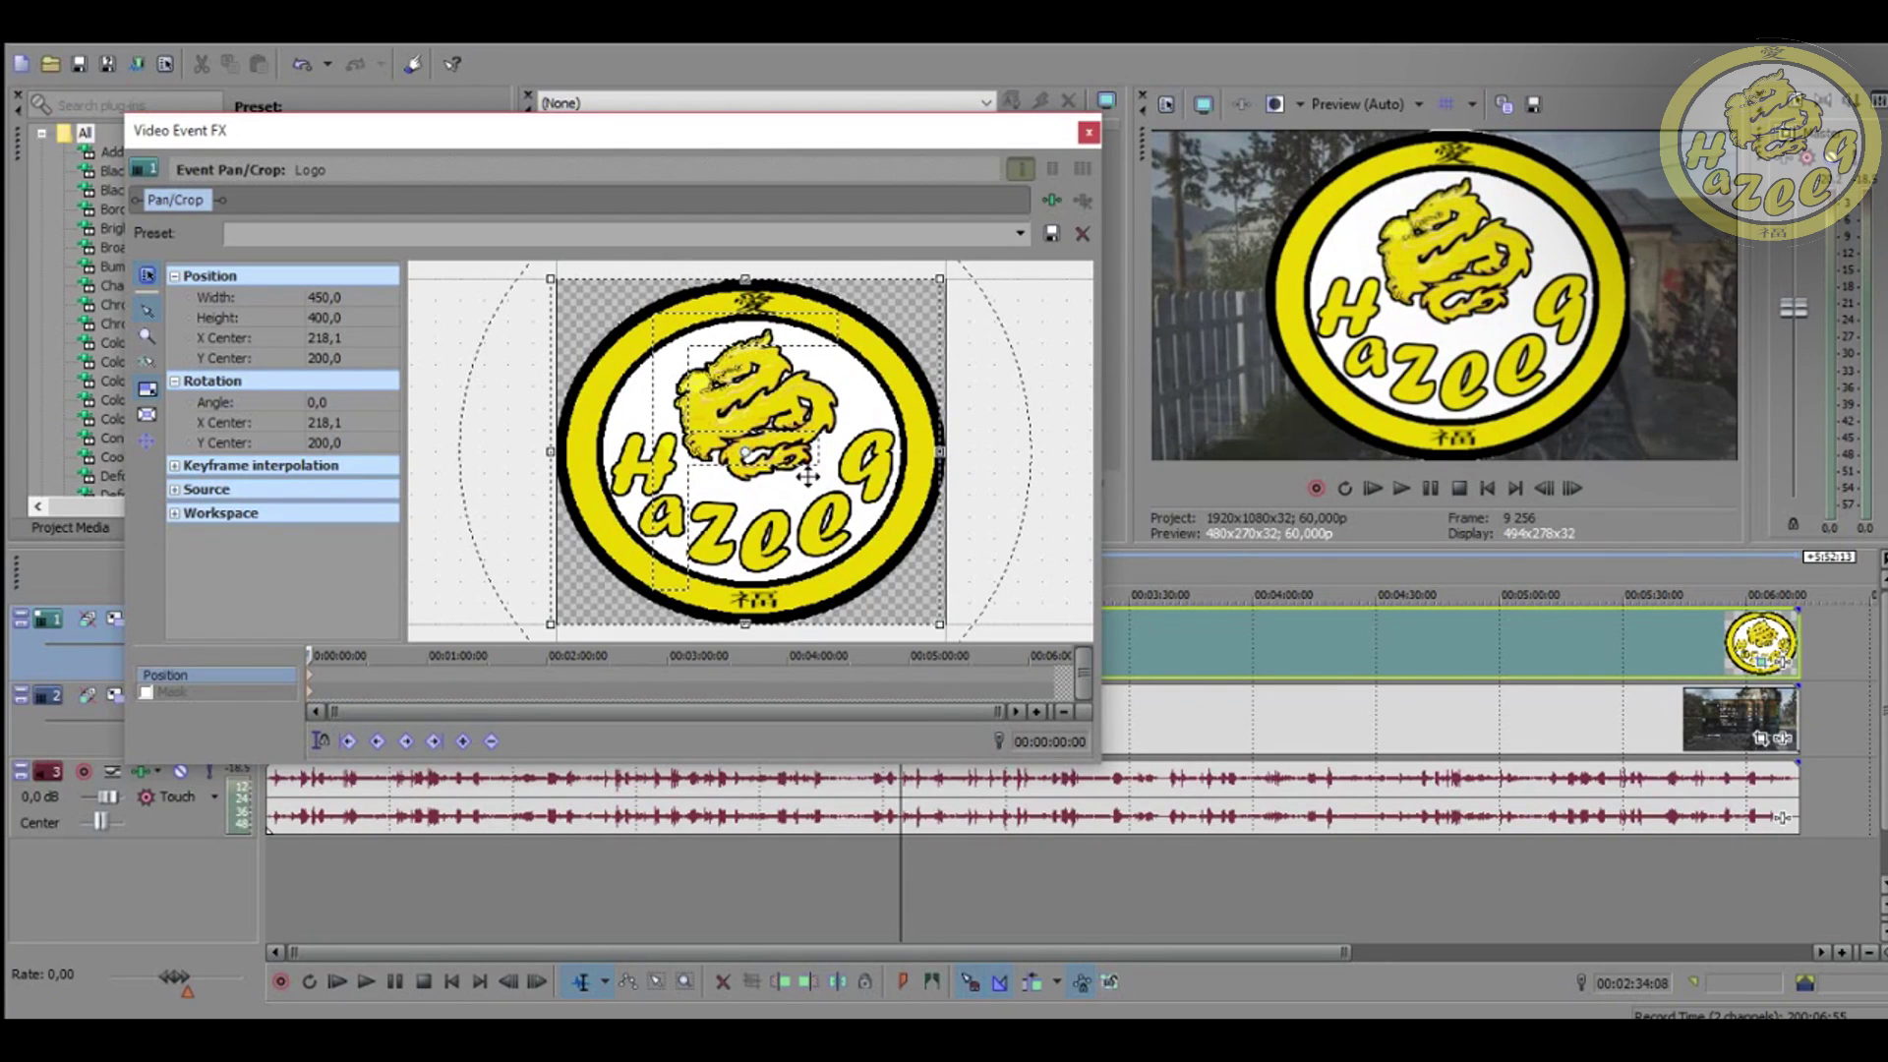
pyautogui.rightClick(792, 405)
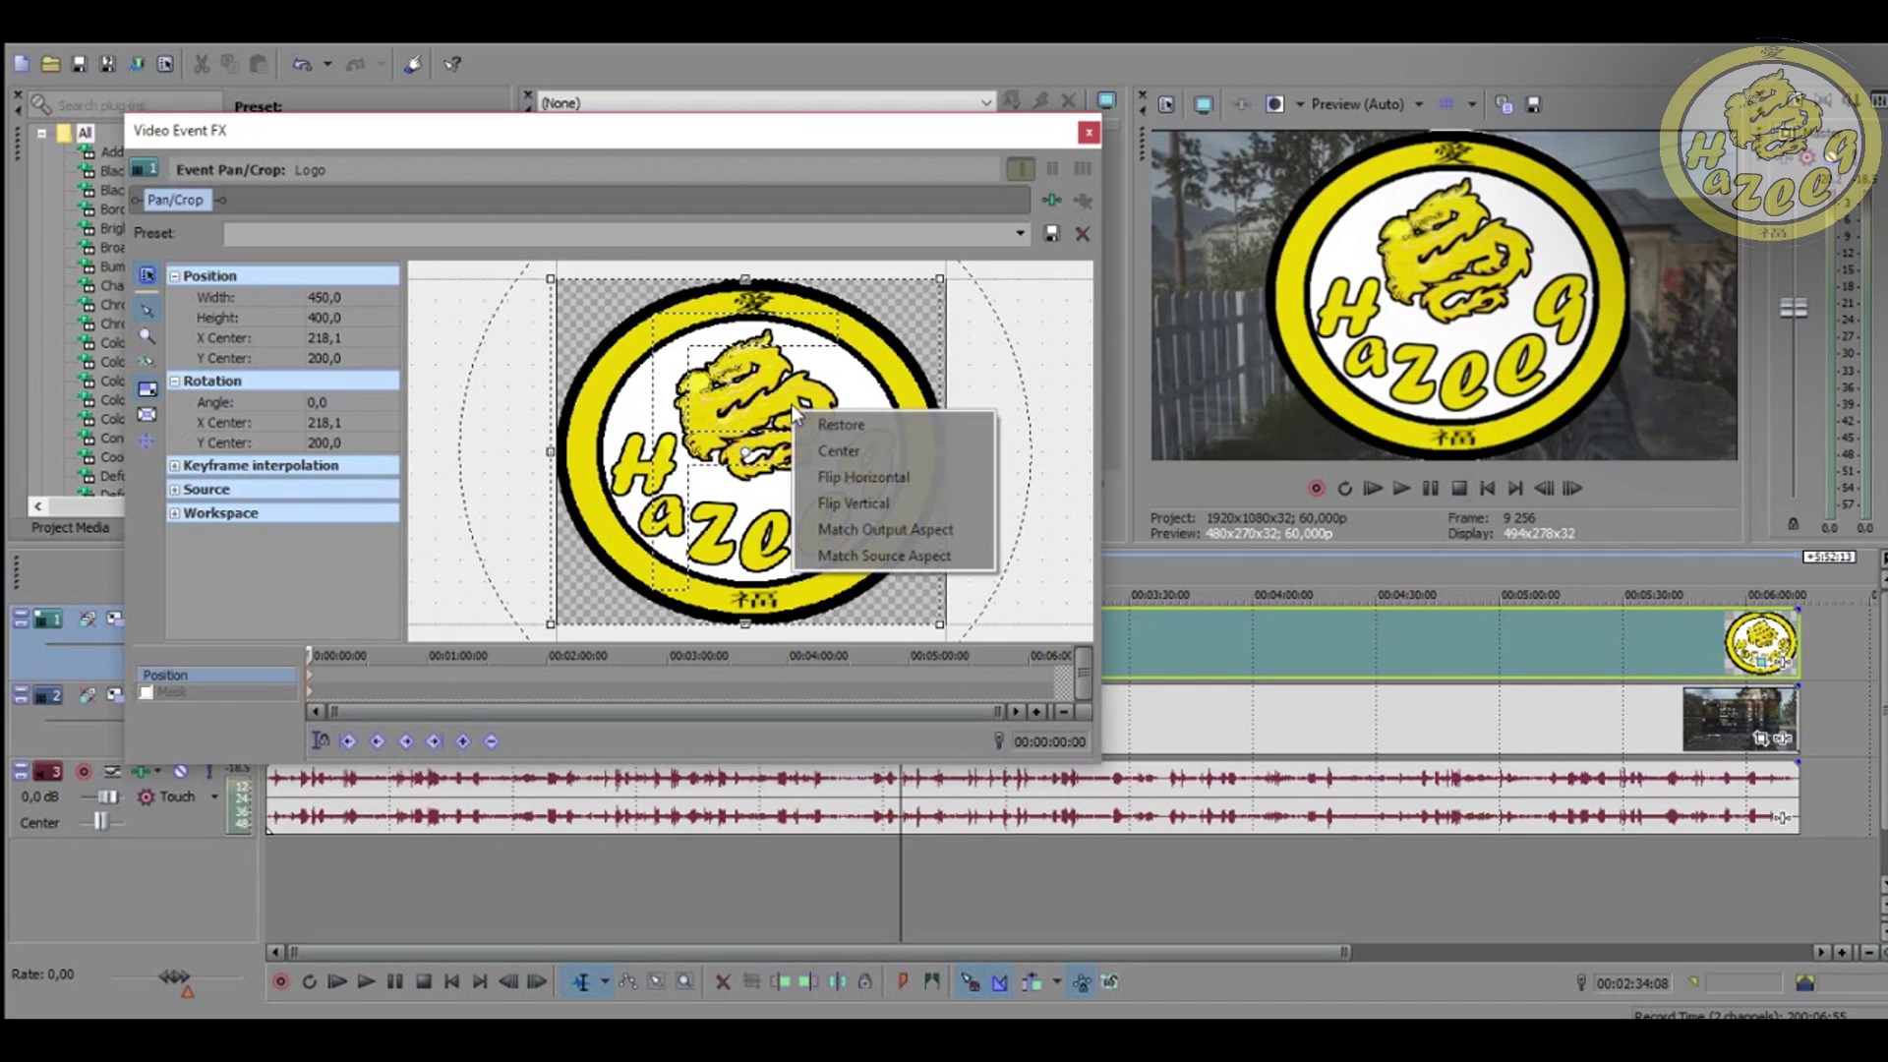
pyautogui.click(857, 529)
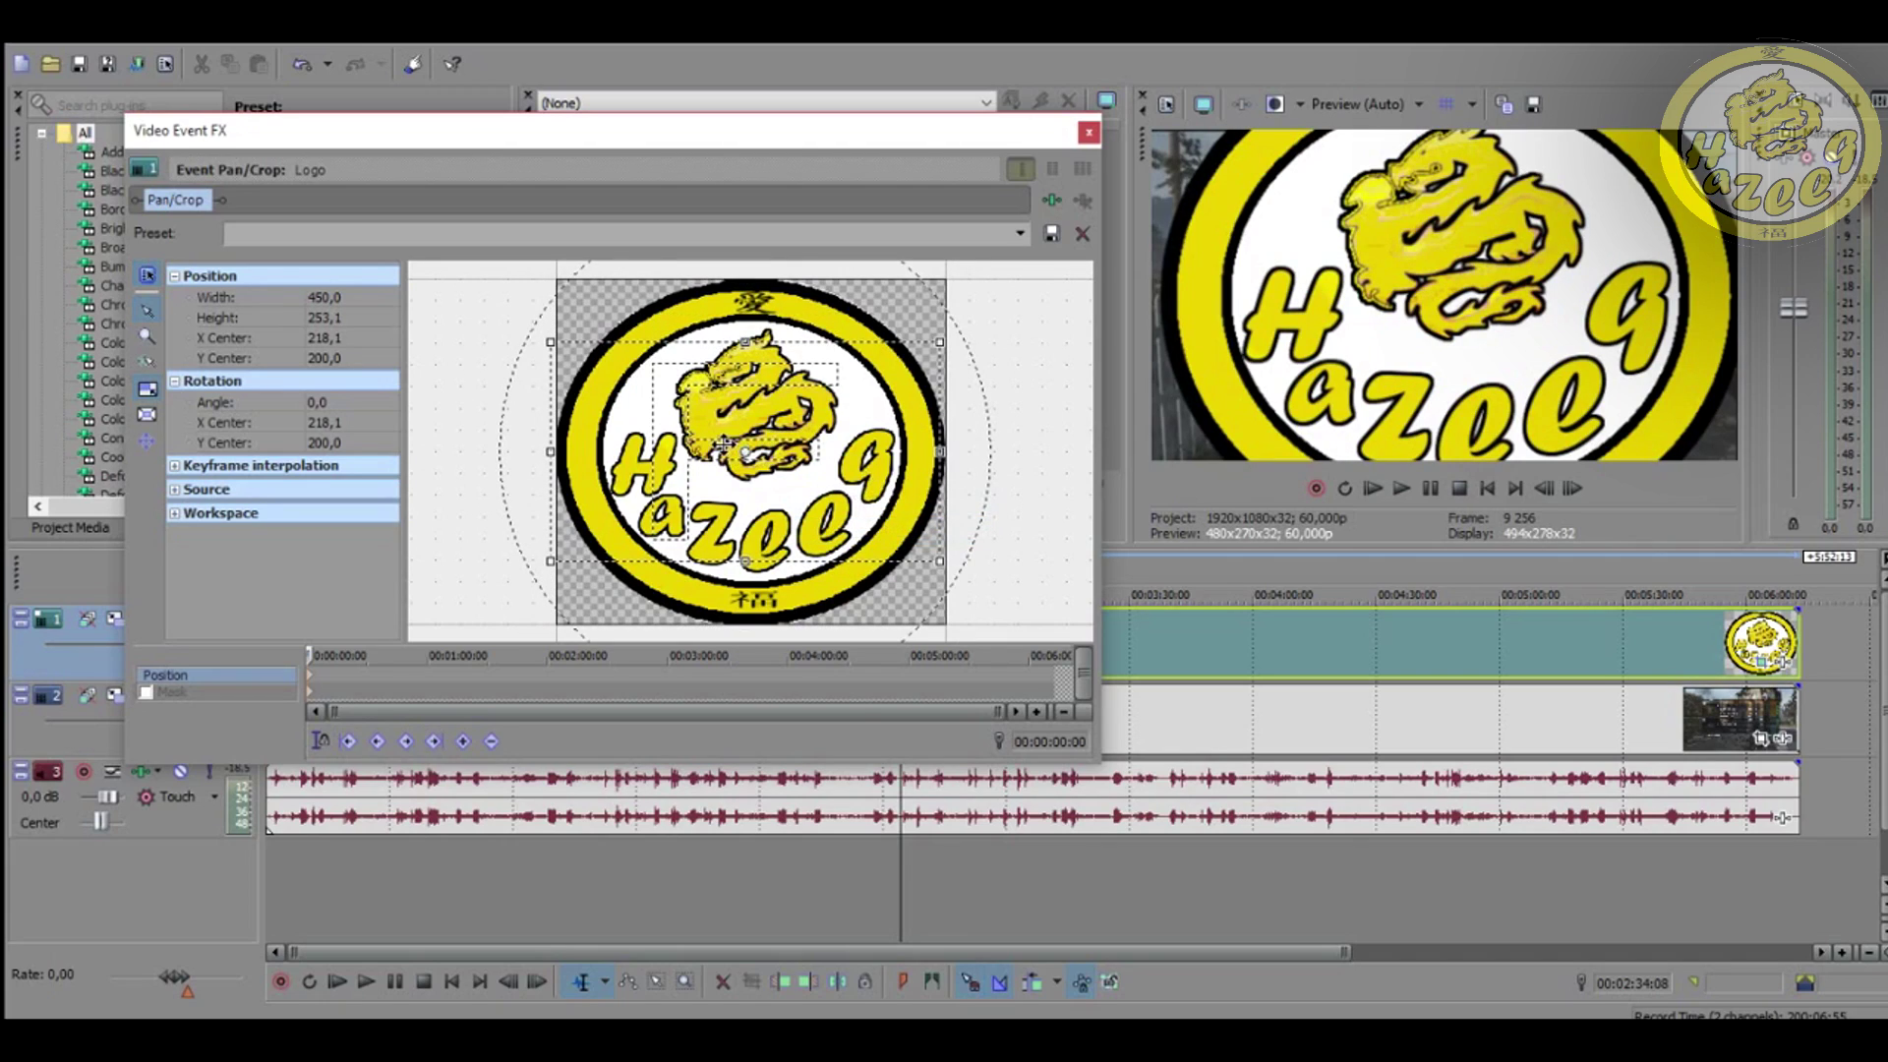
# - Enlarge the crop frame so the logo shrinks into a small top-right badge, then close Pan/Crop
pyautogui.moveTo(724, 442); pyautogui.dragTo(959, 480)
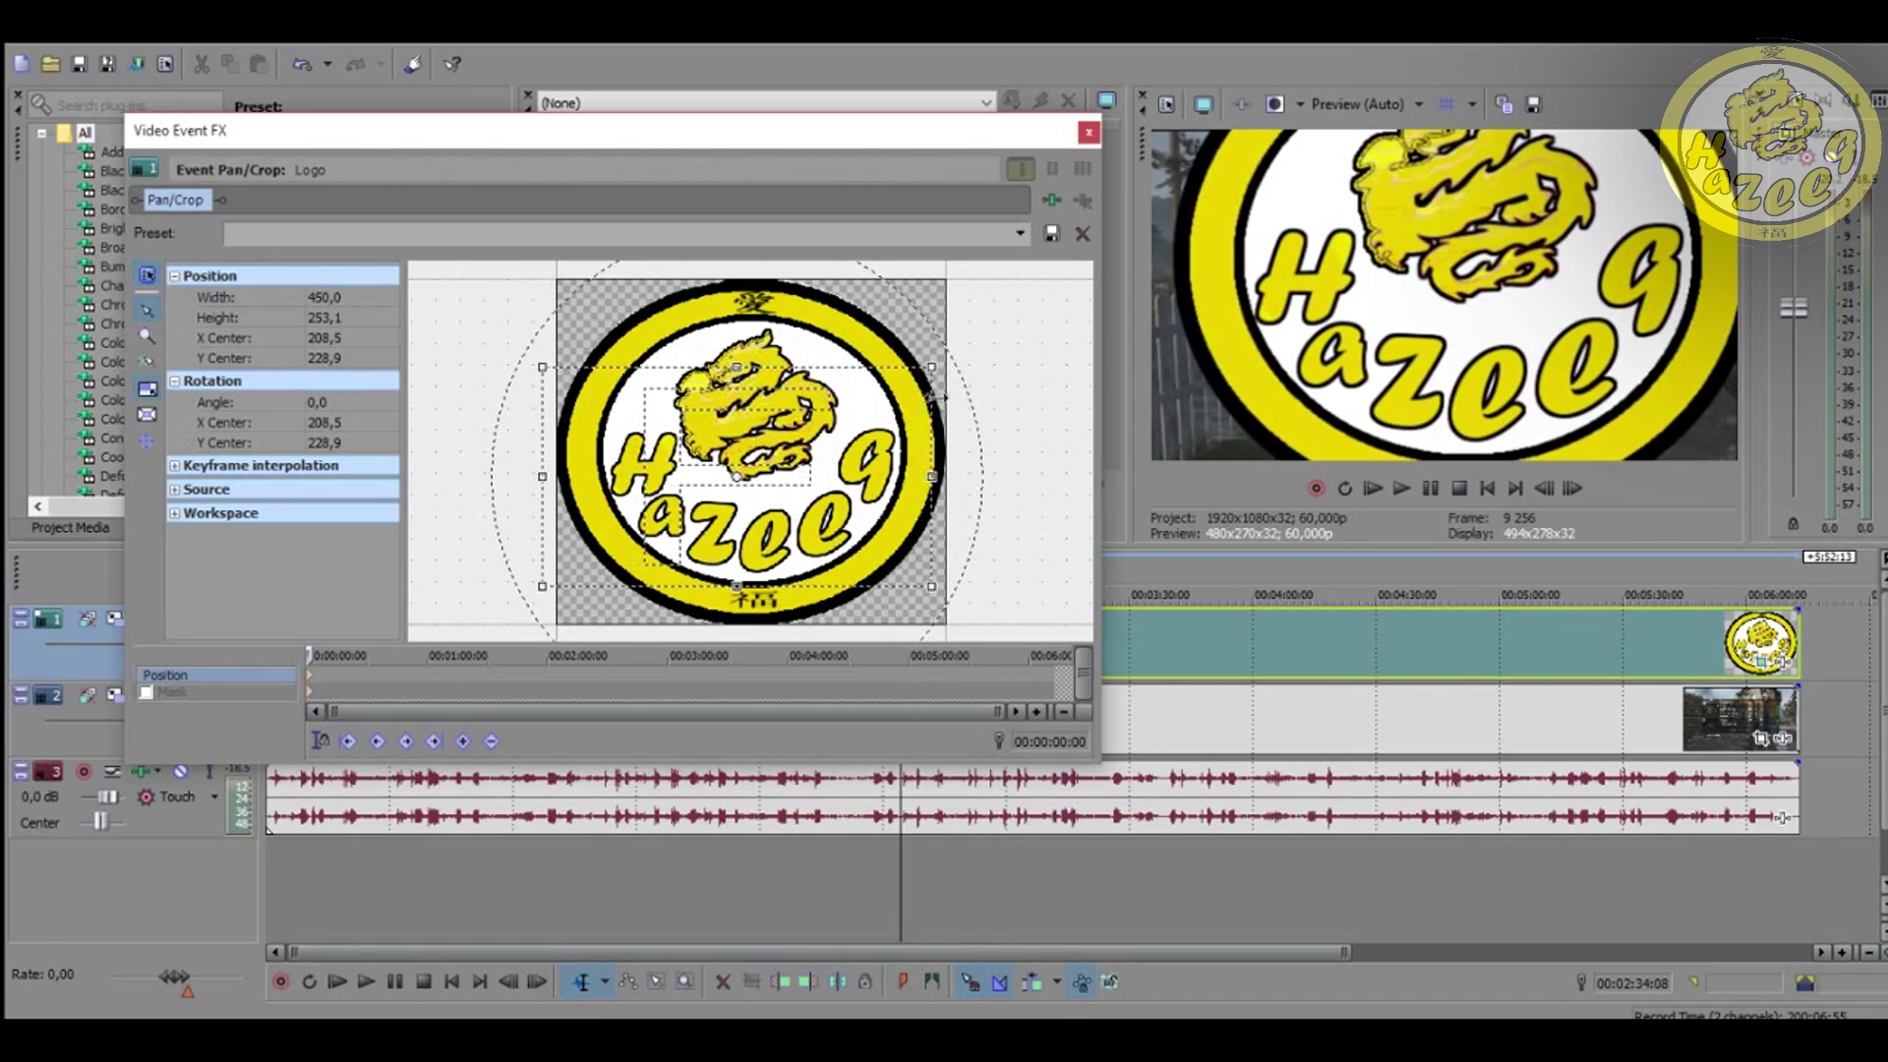
pyautogui.moveTo(932, 363); pyautogui.dragTo(996, 318)
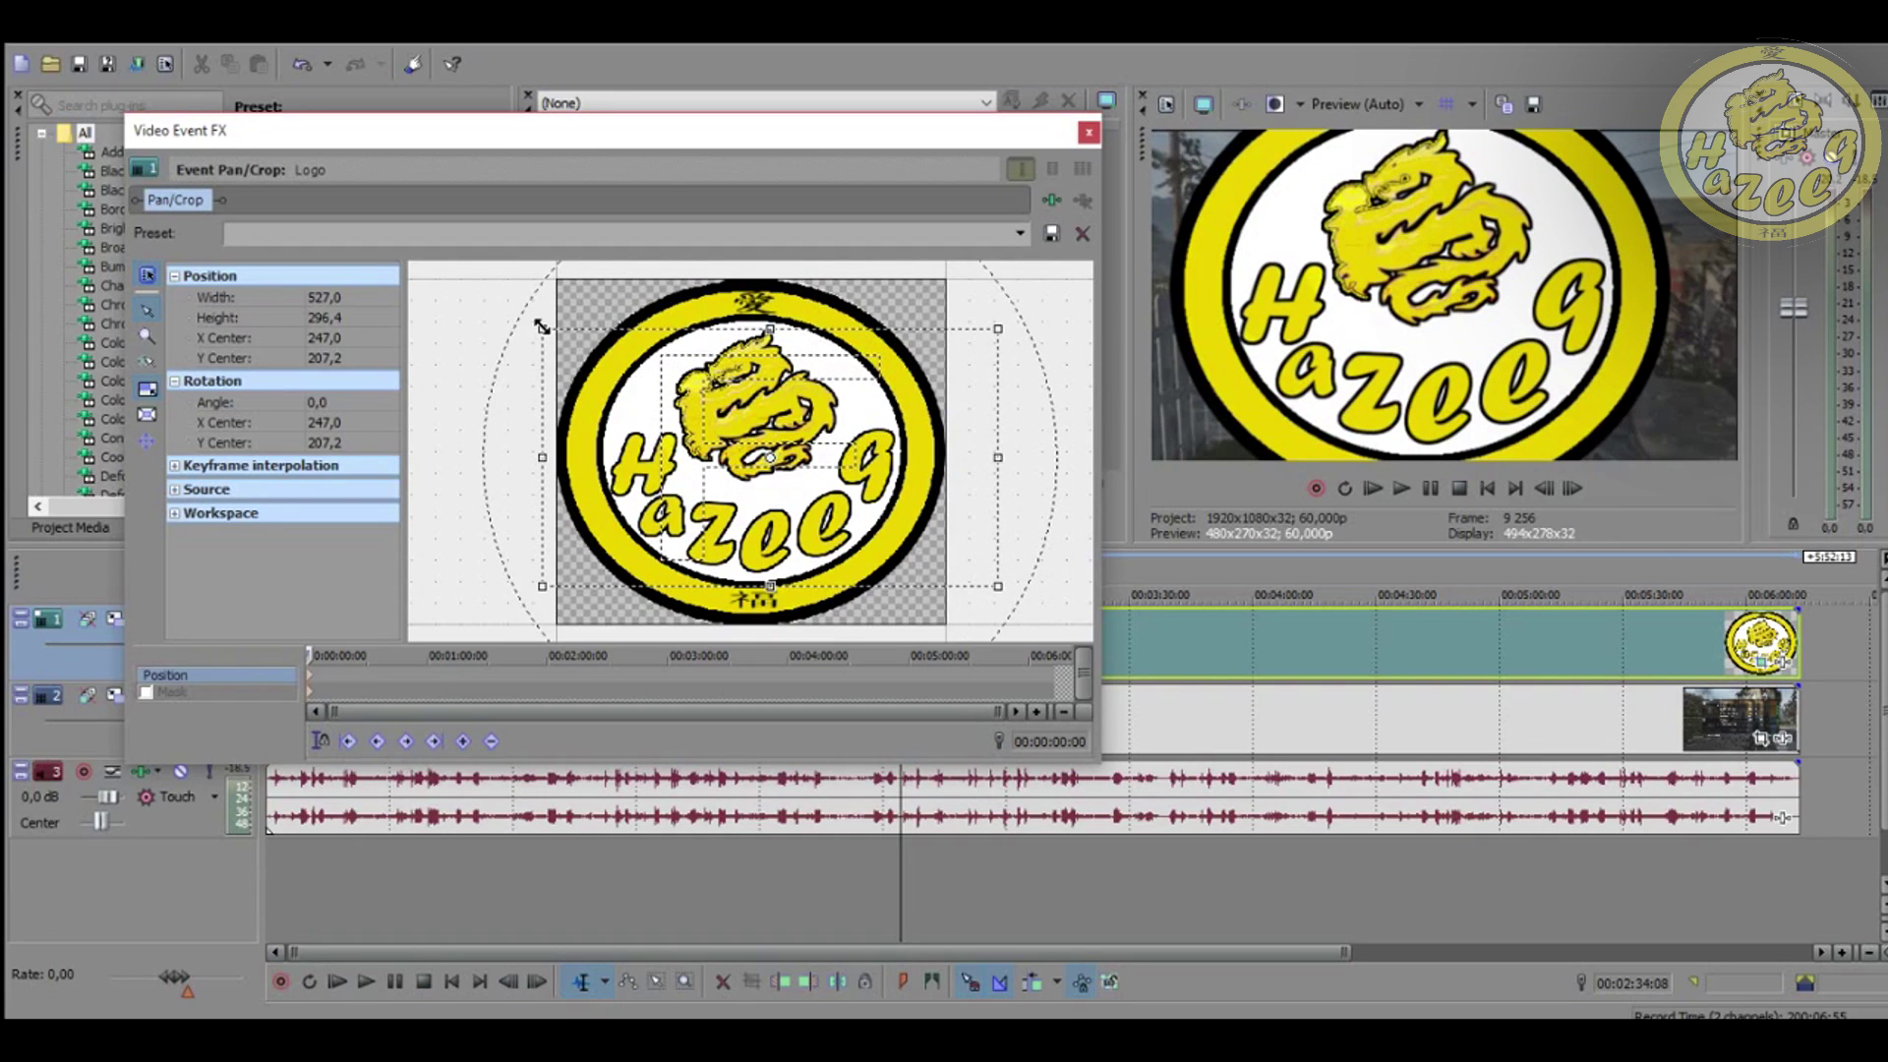
pyautogui.moveTo(542, 586); pyautogui.dragTo(406, 667)
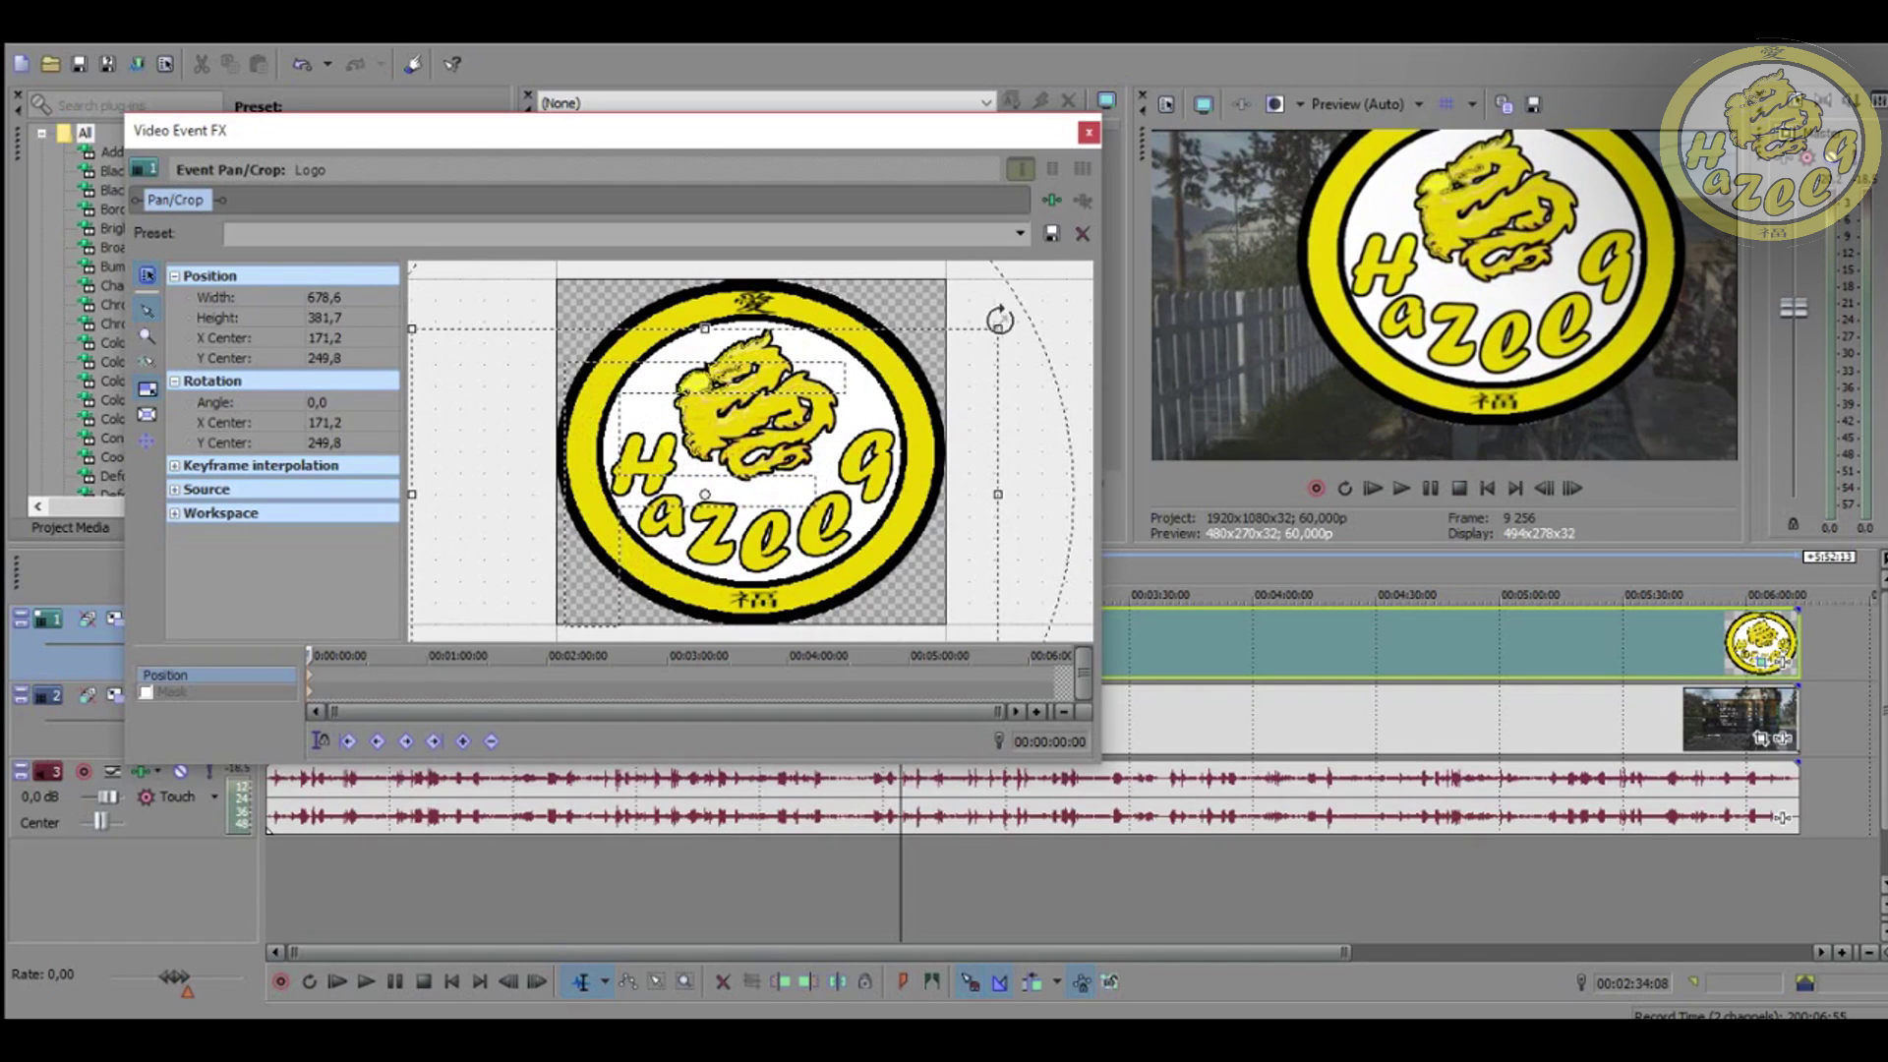
pyautogui.moveTo(1000, 319)
pyautogui.mouseDown()
pyautogui.moveTo(1065, 279)
pyautogui.moveTo(960, 409)
pyautogui.moveTo(1003, 324)
pyautogui.mouseUp()
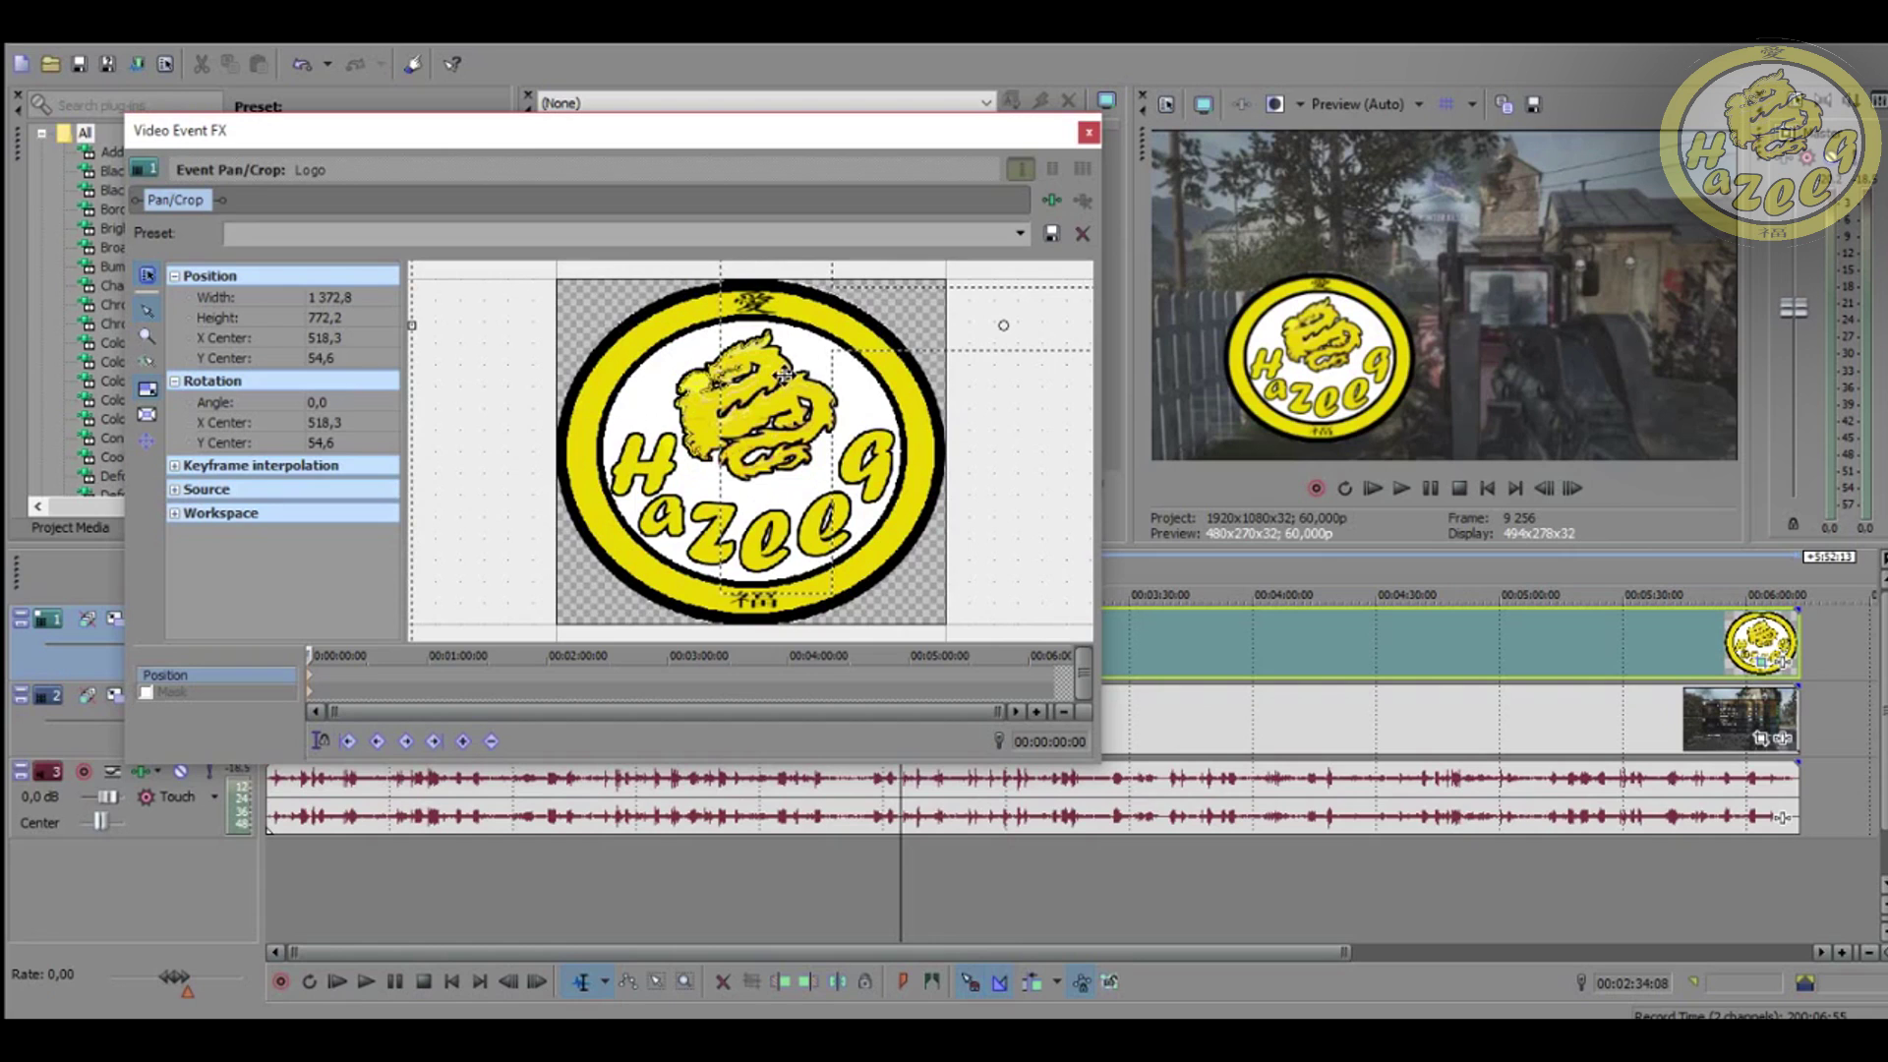
pyautogui.moveTo(634, 323); pyautogui.dragTo(748, 615)
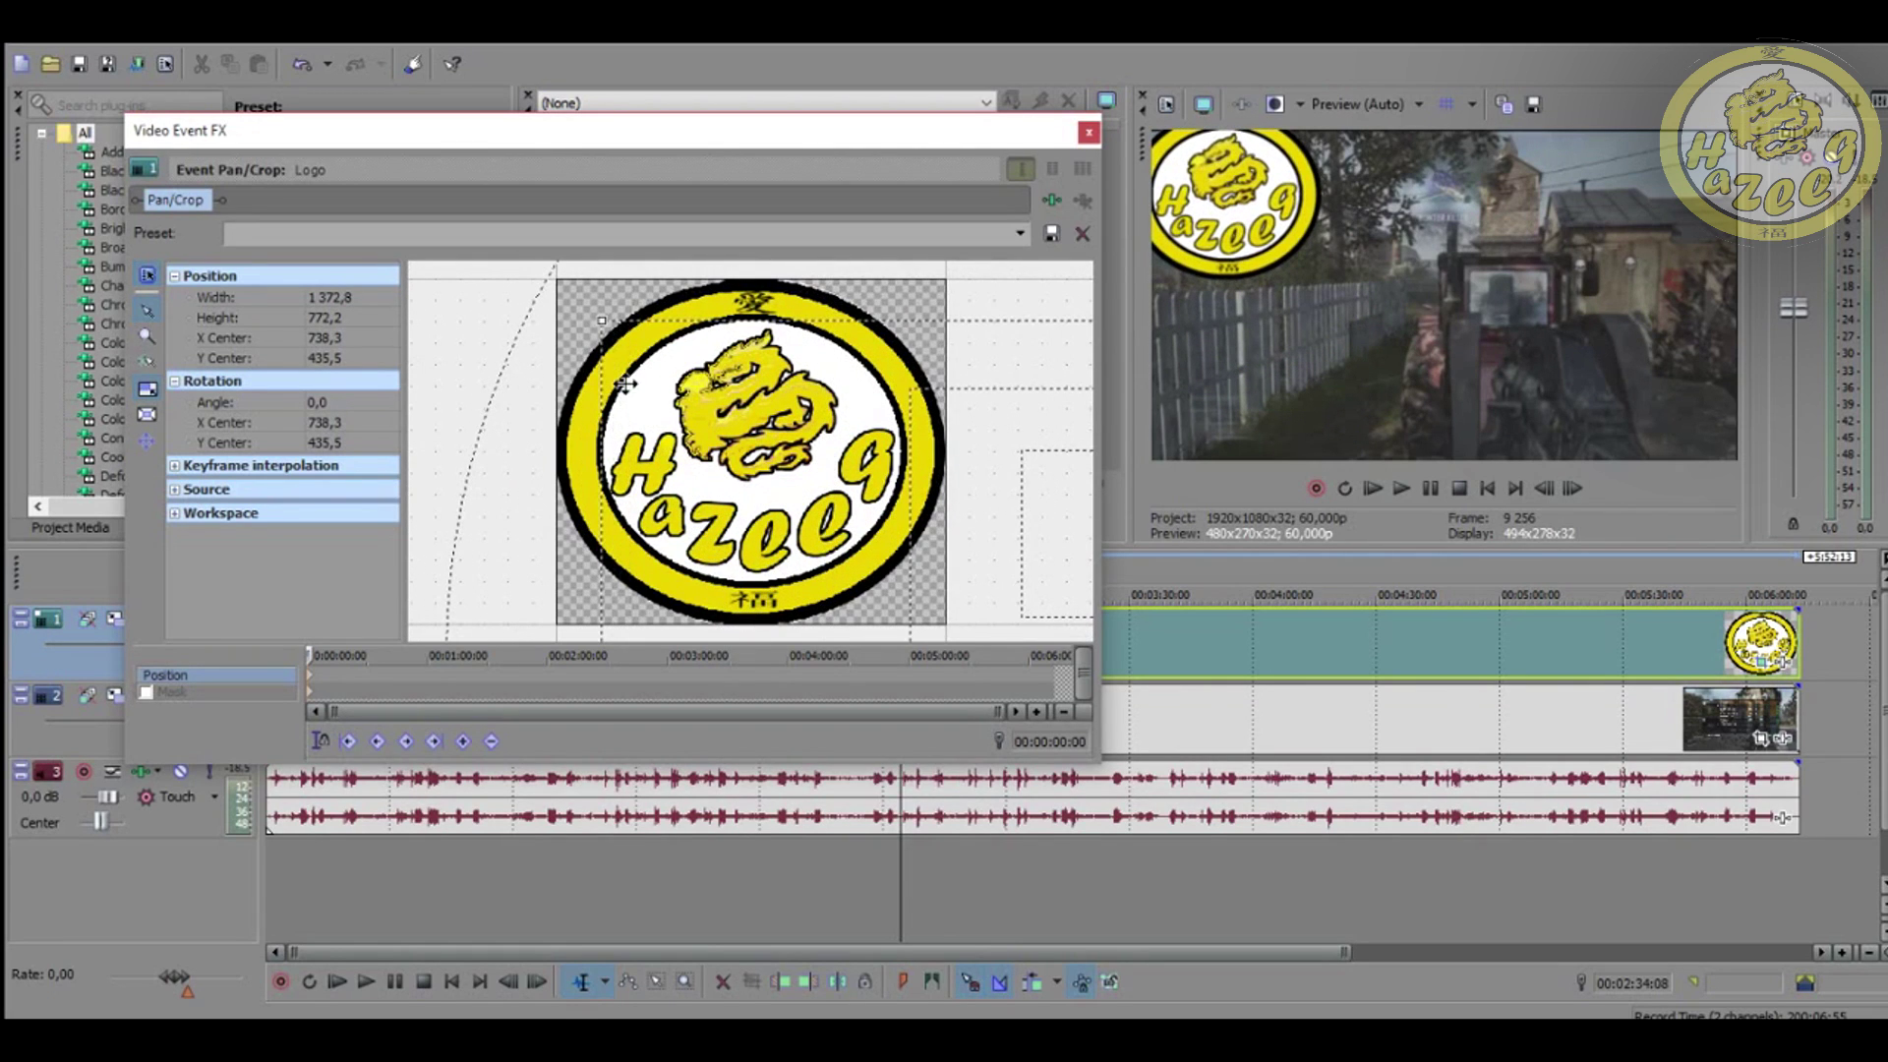
pyautogui.moveTo(601, 324); pyautogui.dragTo(452, 222)
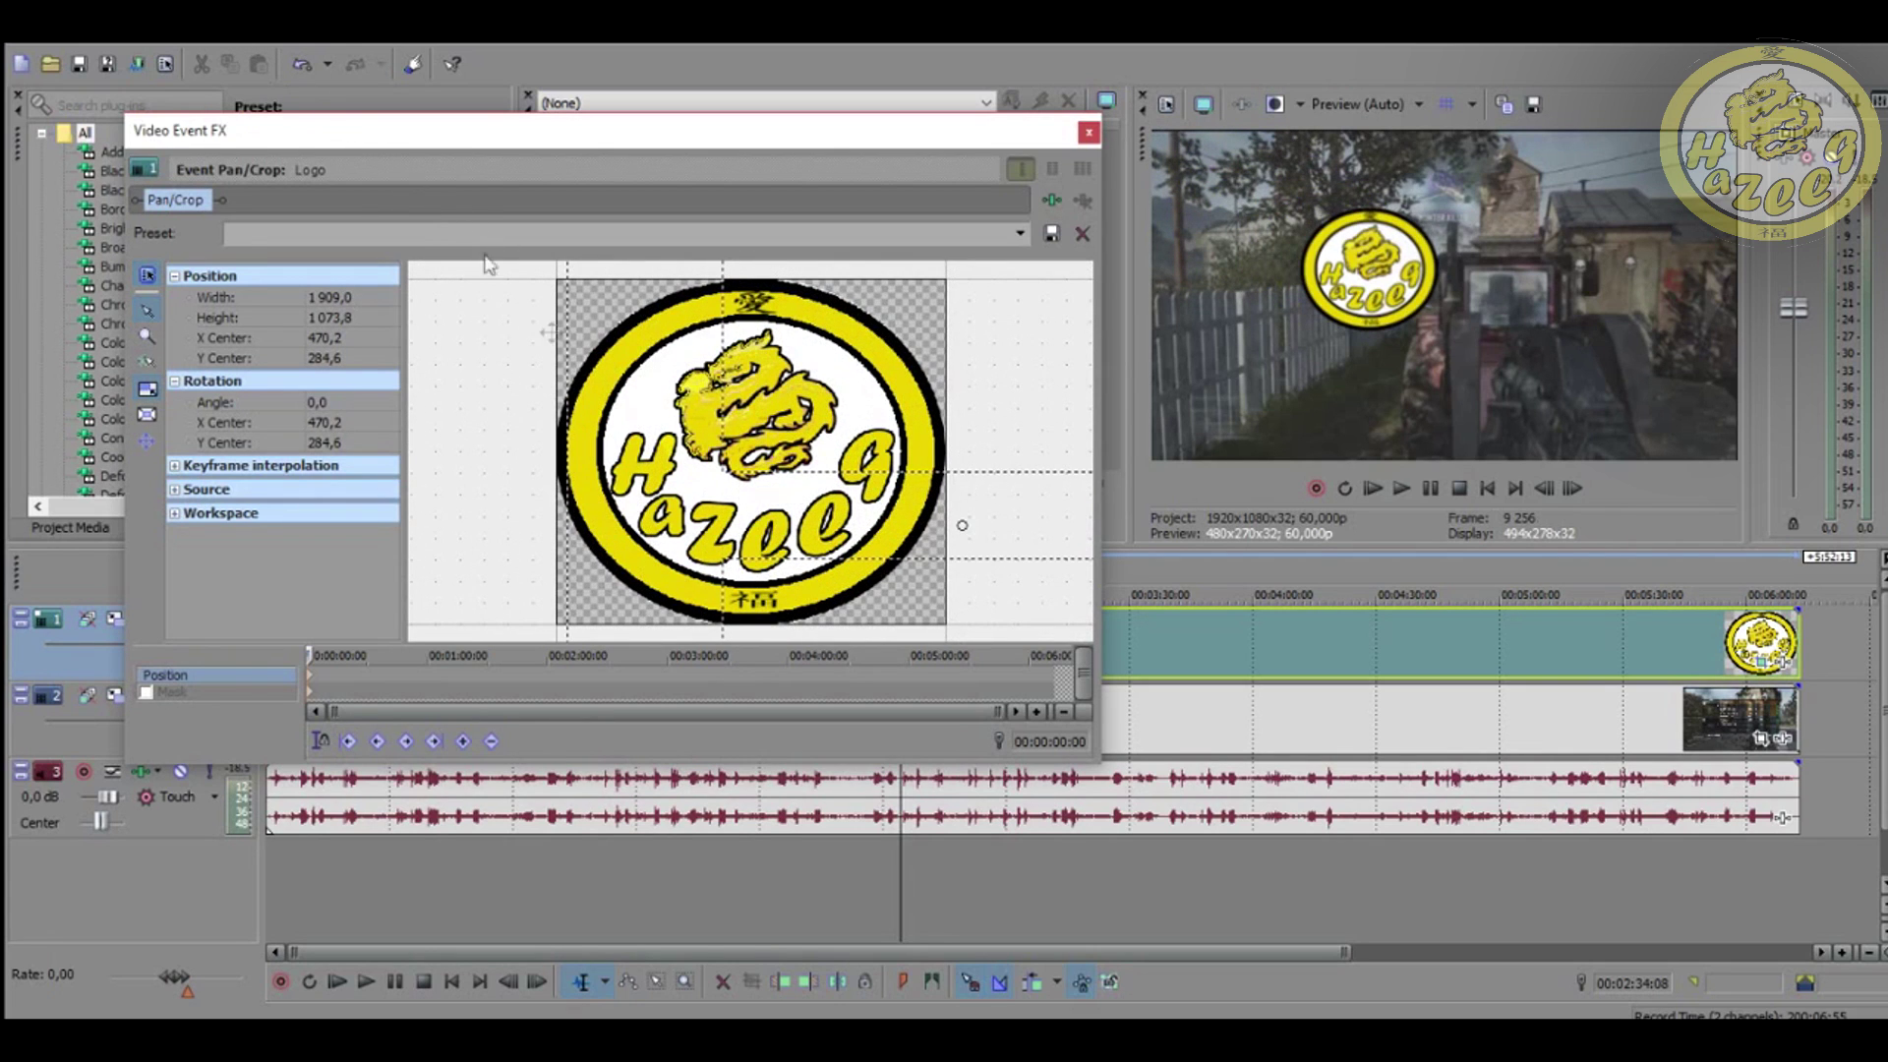
pyautogui.moveTo(797, 535); pyautogui.dragTo(678, 536)
pyautogui.moveTo(811, 356); pyautogui.dragTo(679, 503)
pyautogui.moveTo(740, 601); pyautogui.dragTo(640, 532)
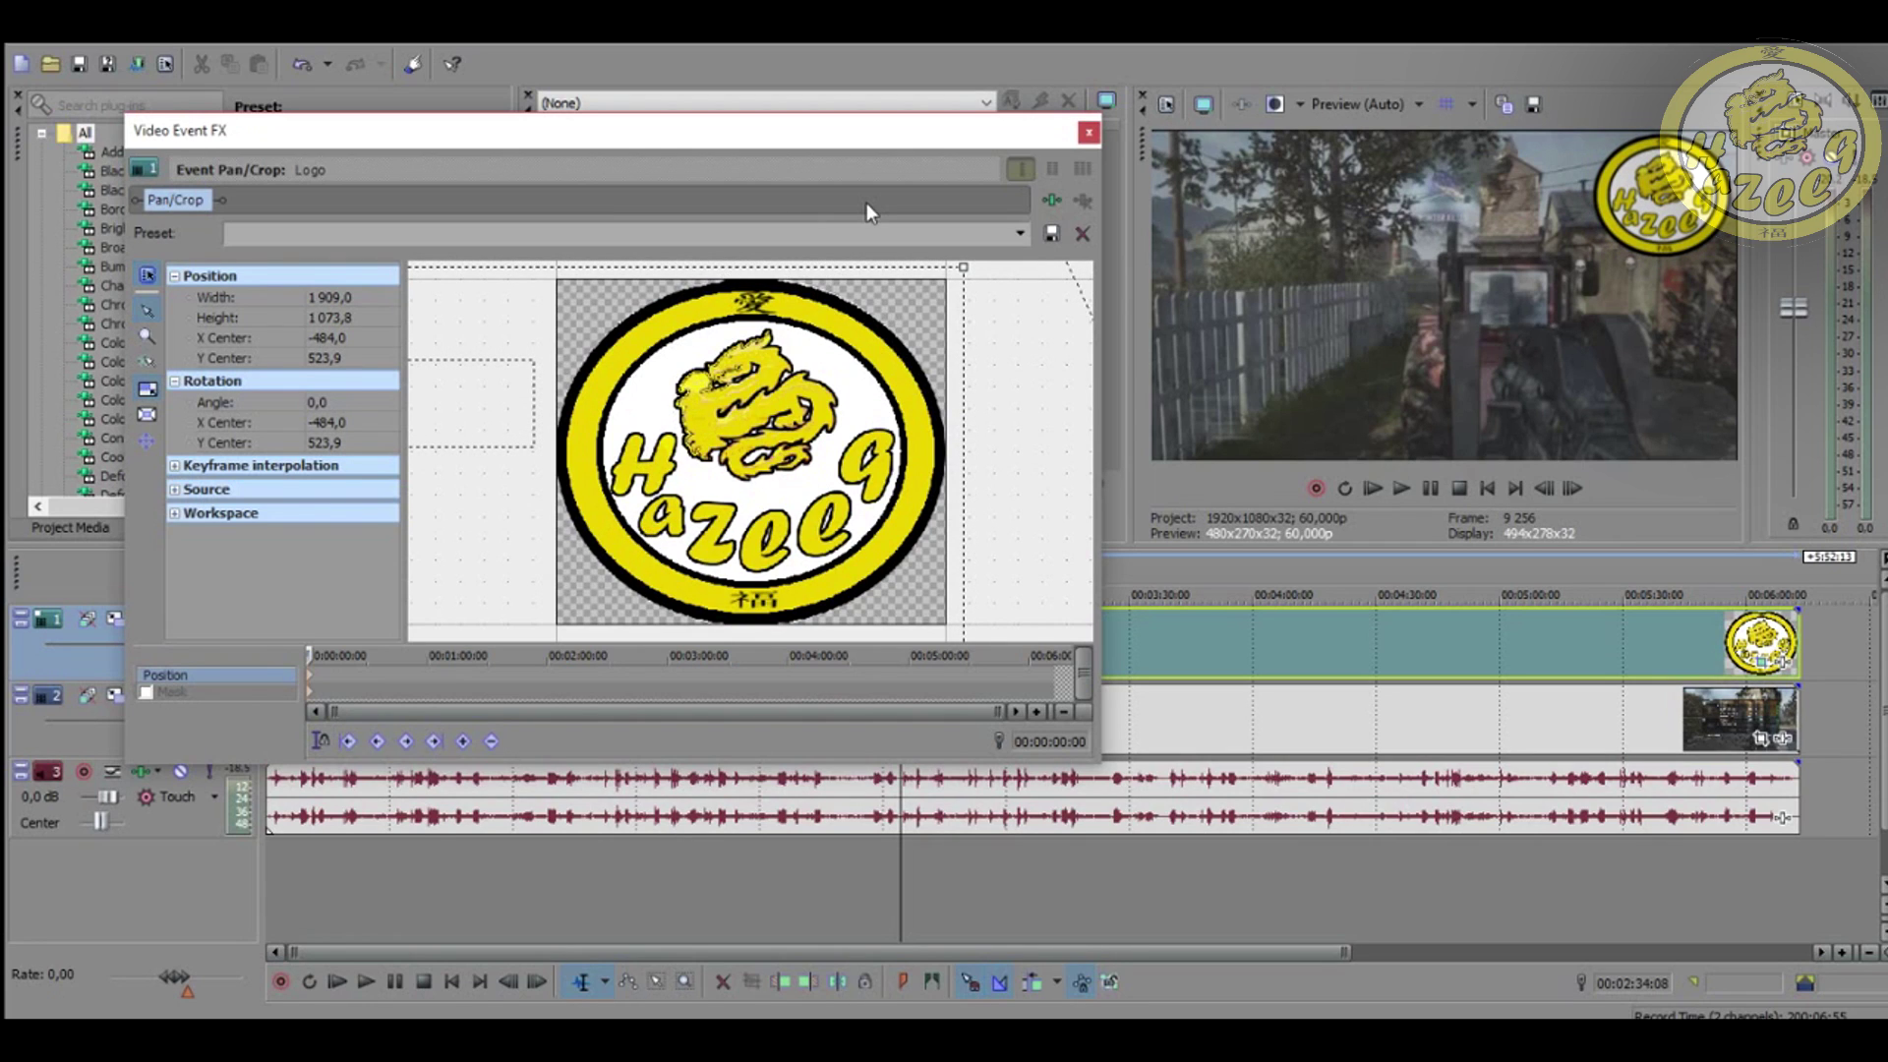
pyautogui.click(1089, 135)
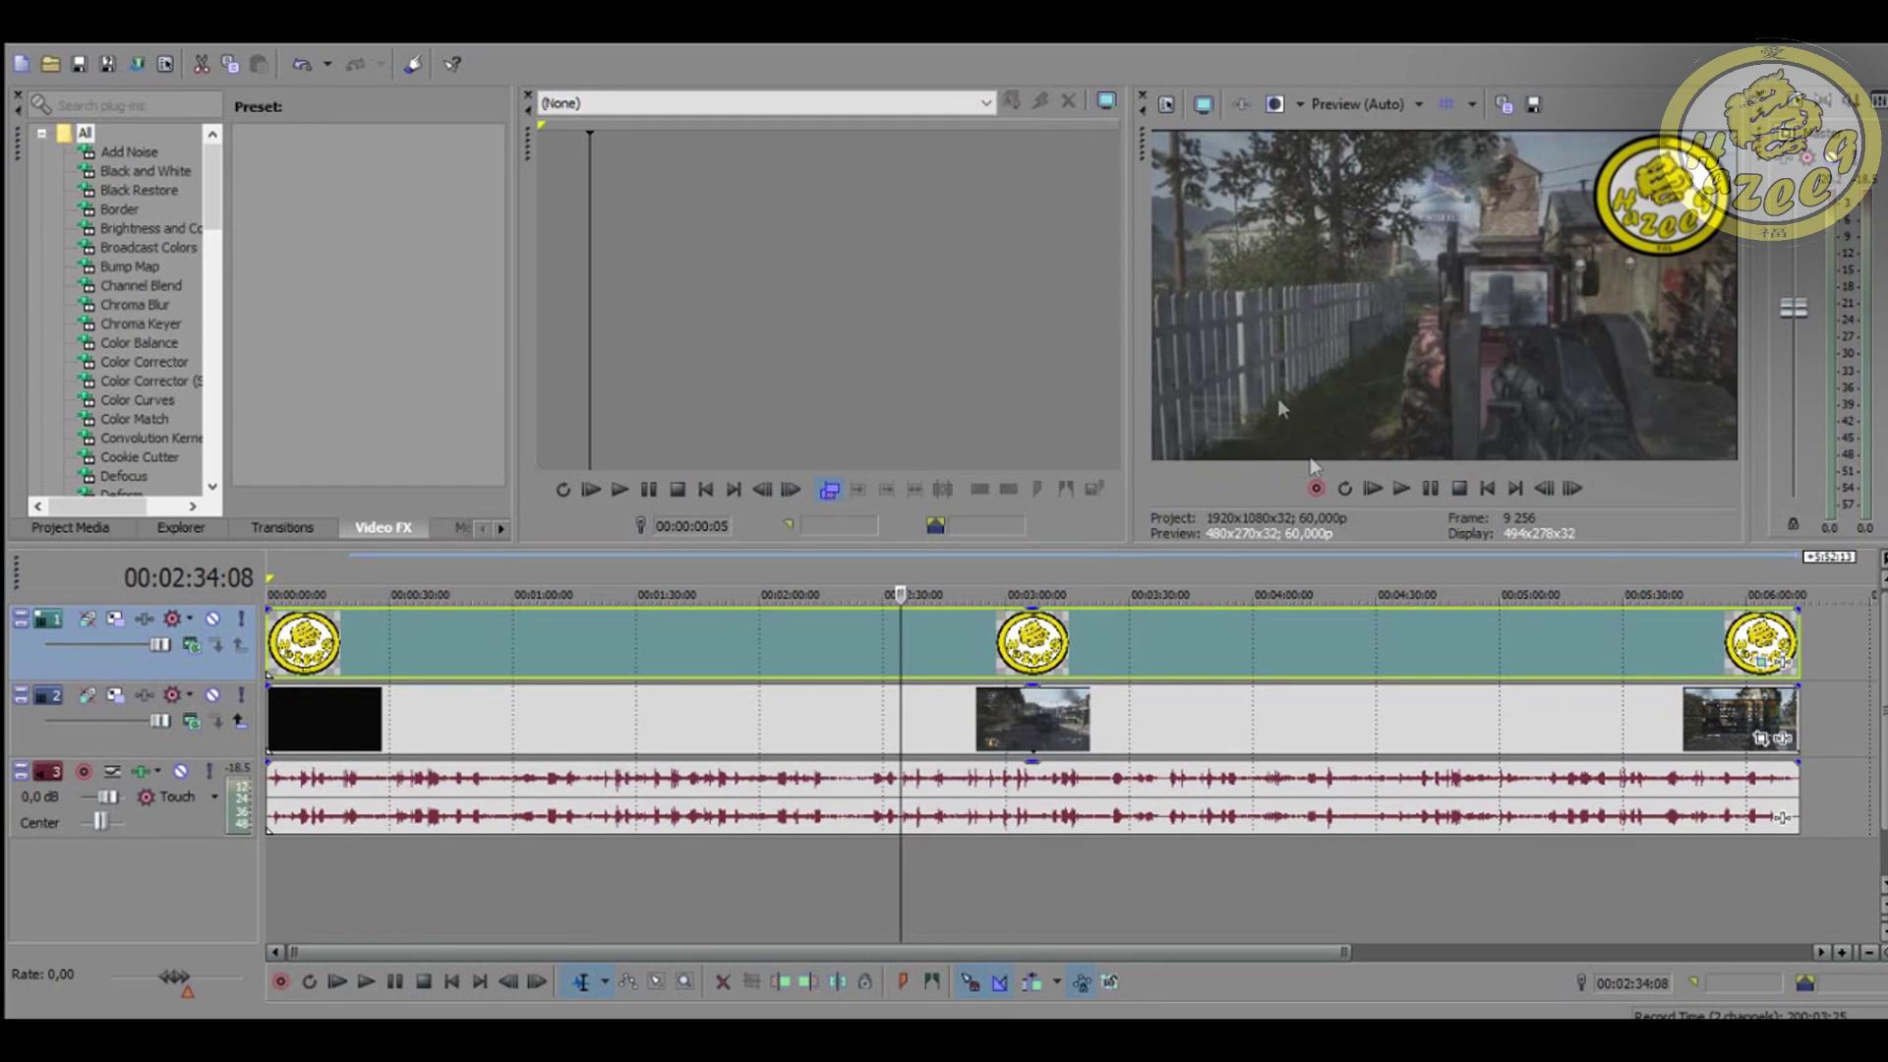
pyautogui.click(279, 877)
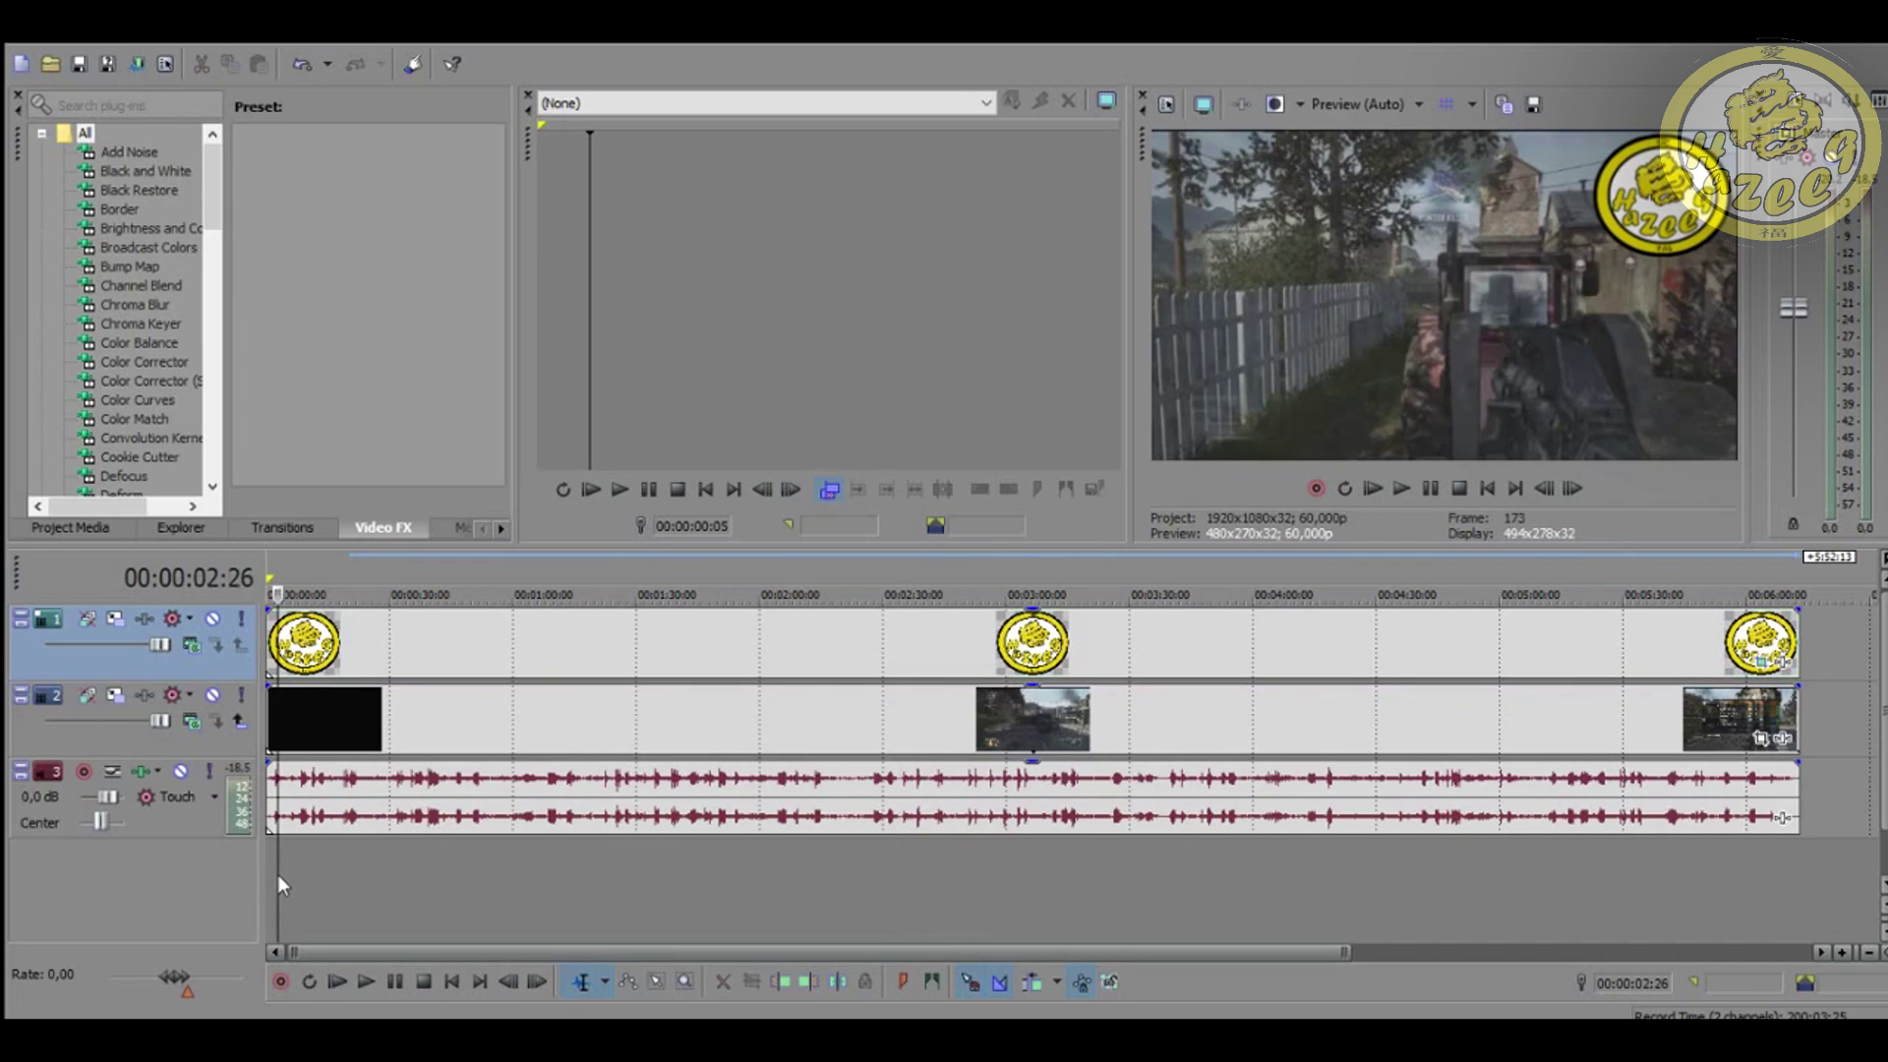
pyautogui.press('space')
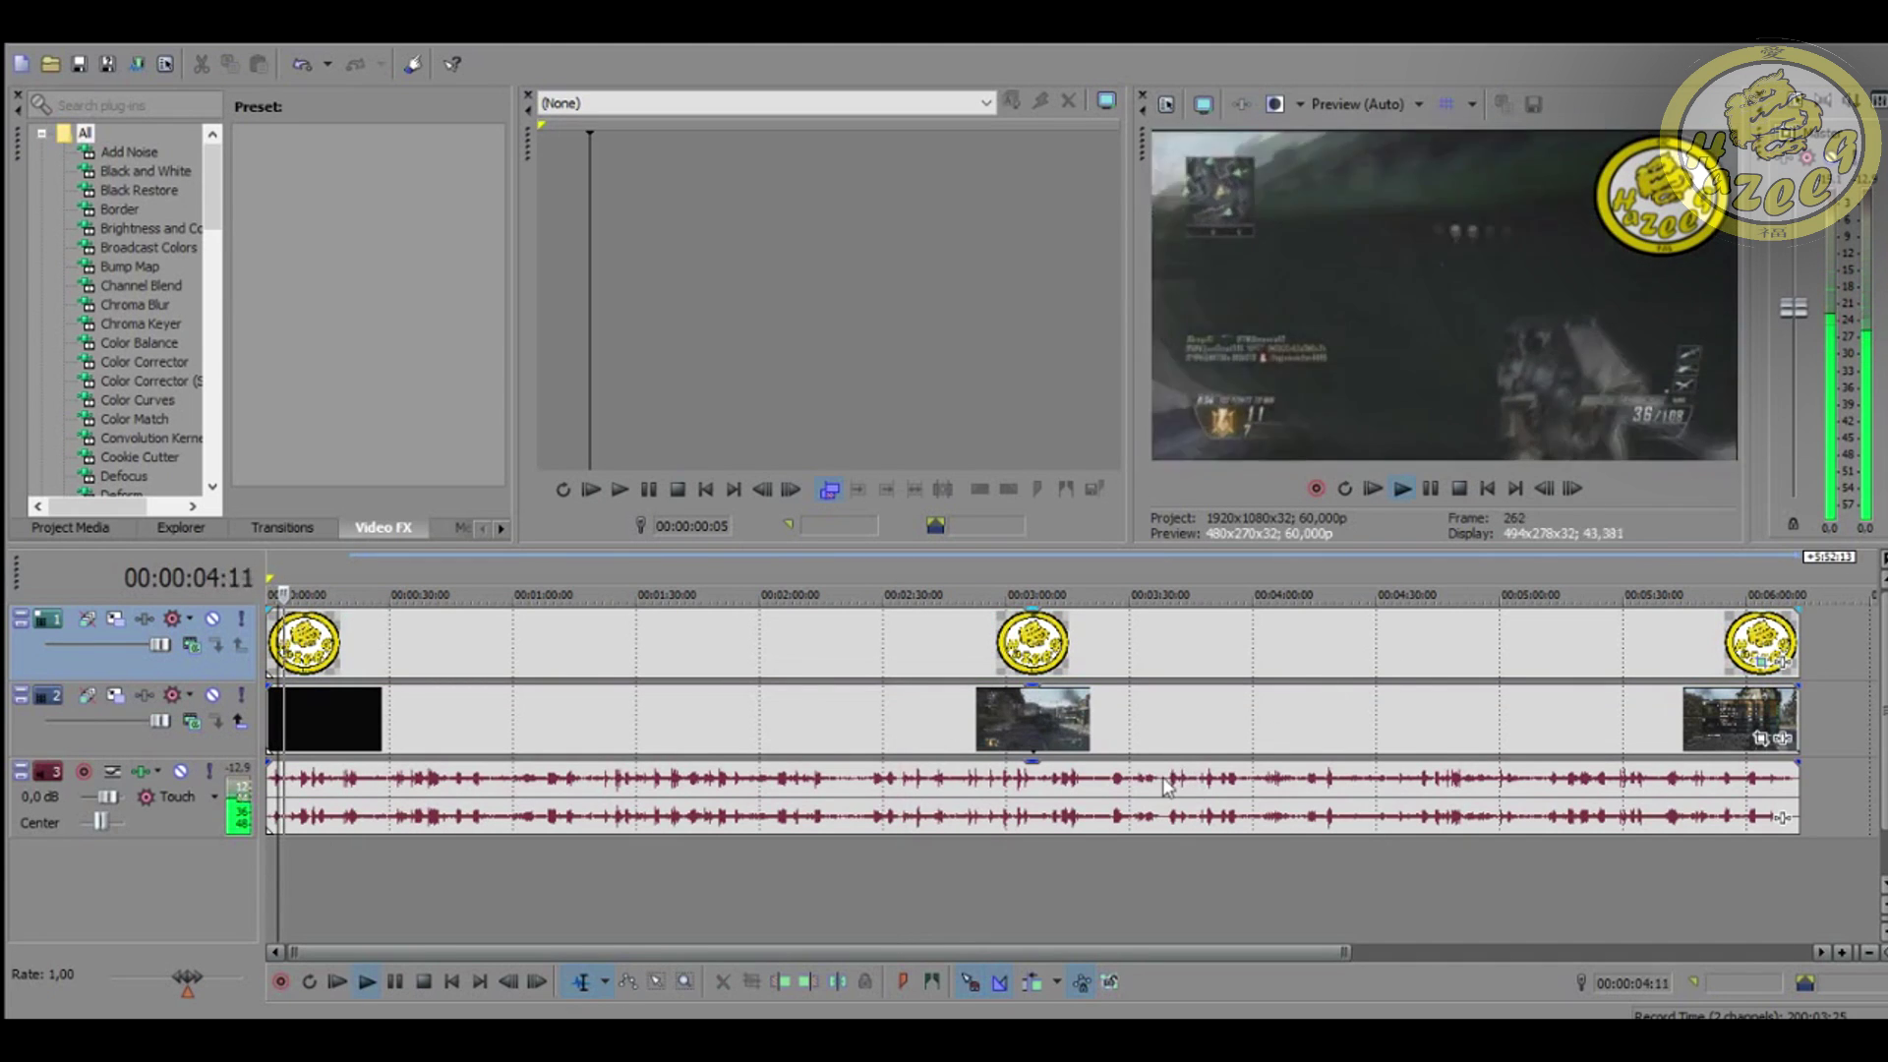
pyautogui.moveTo(1023, 787); pyautogui.dragTo(1012, 839)
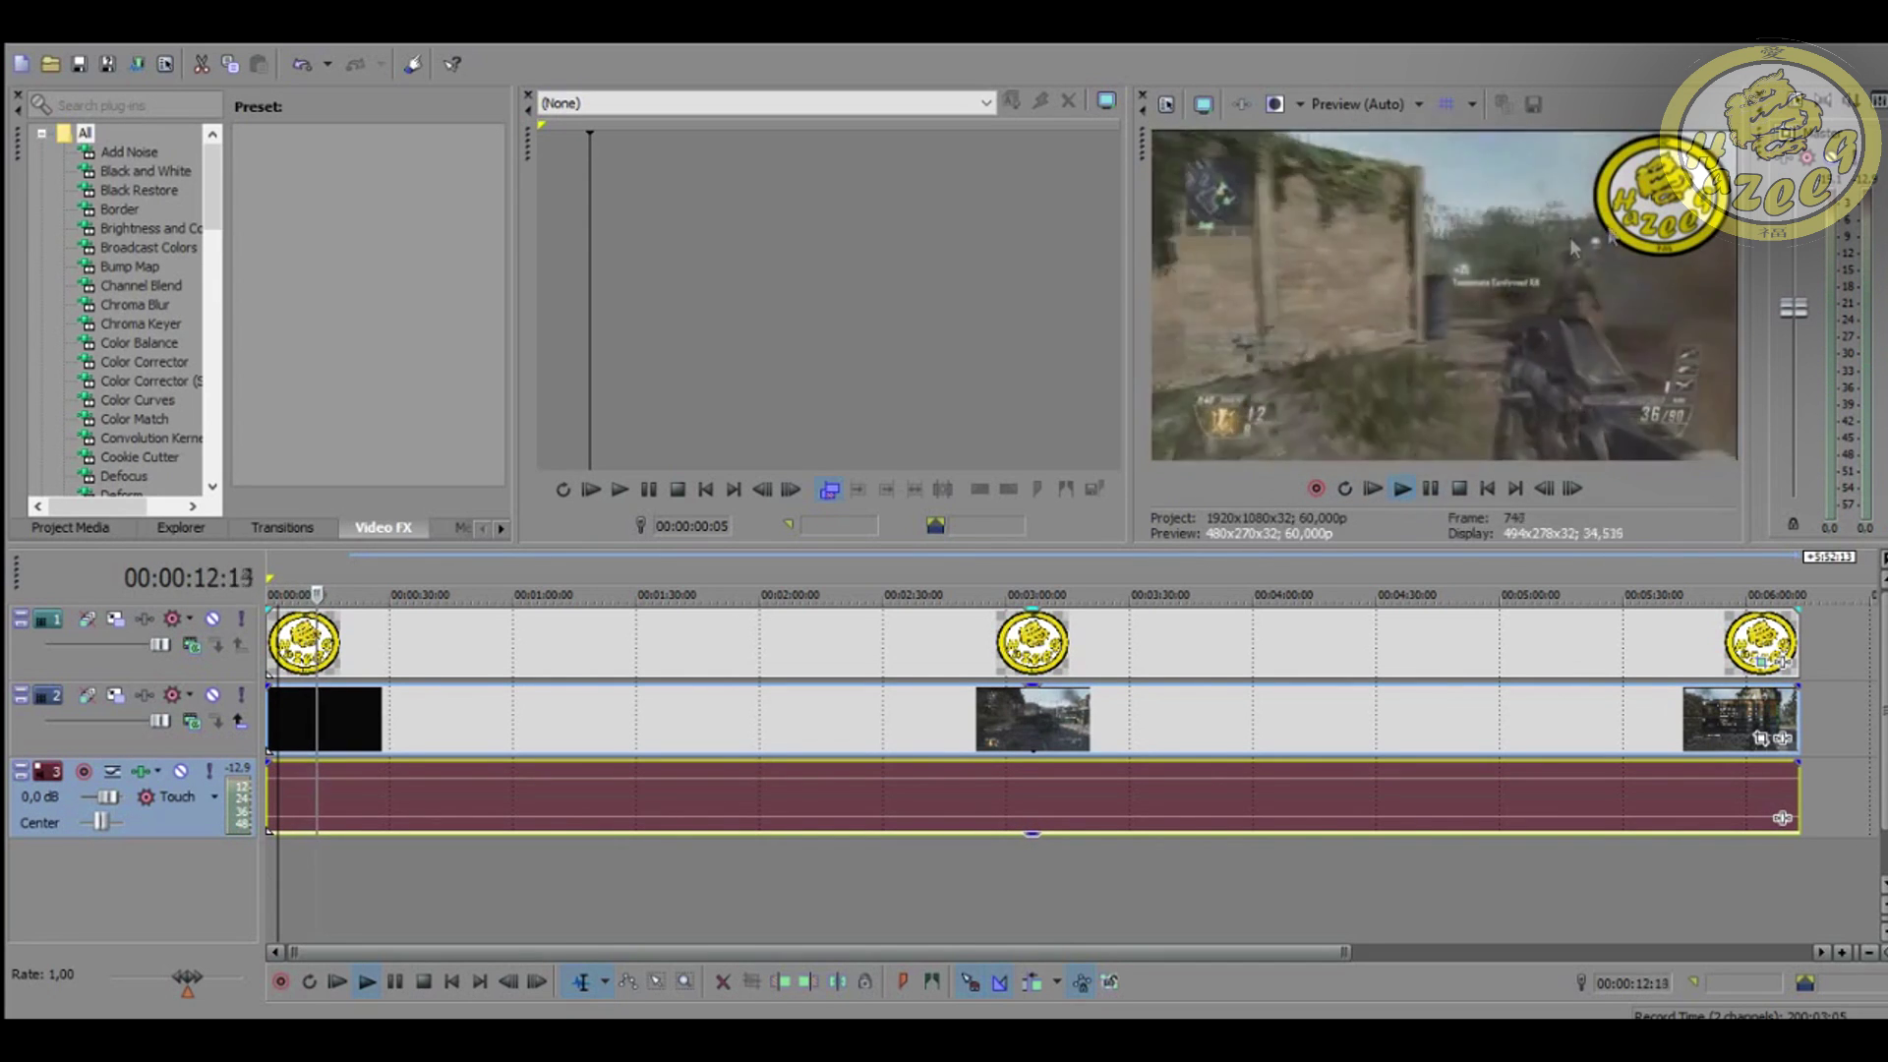
pyautogui.click(1433, 488)
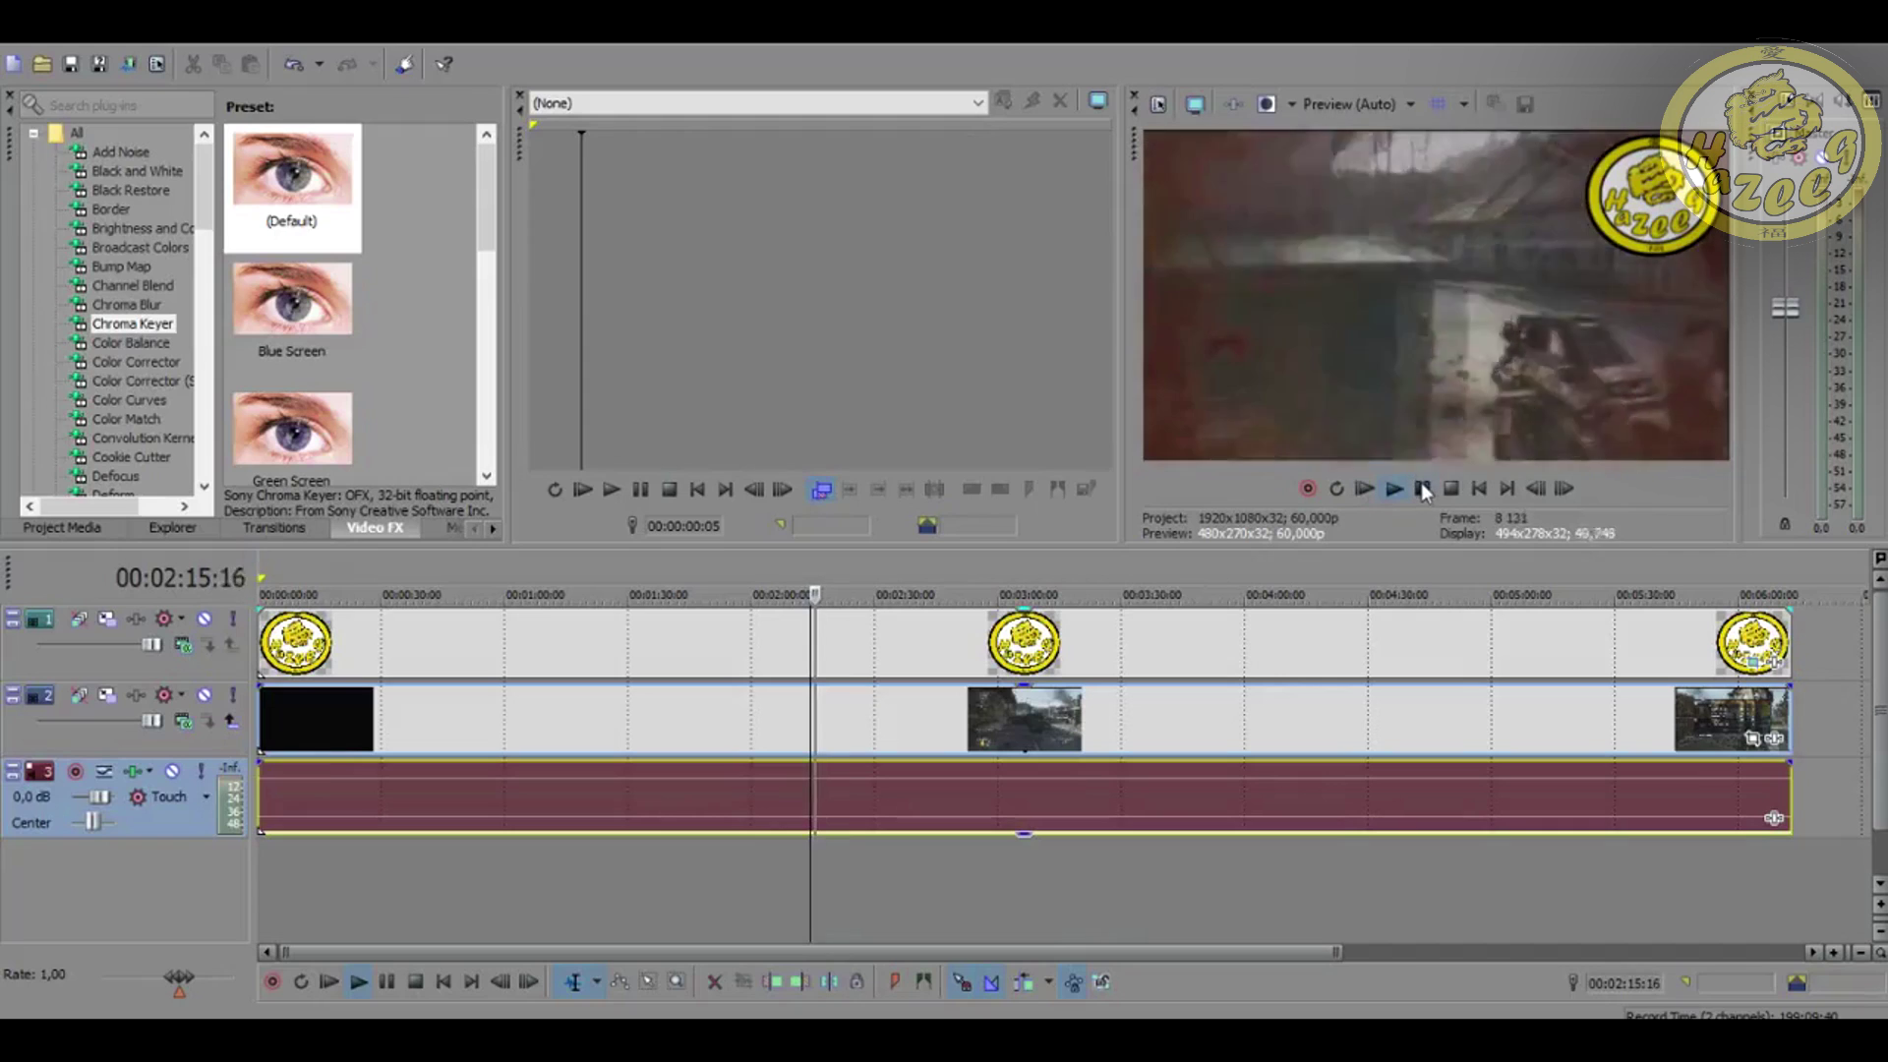
# - Pause playback, switch to the Video FX list, and select the Chroma Keyer (Default) preset
pyautogui.click(1421, 489)
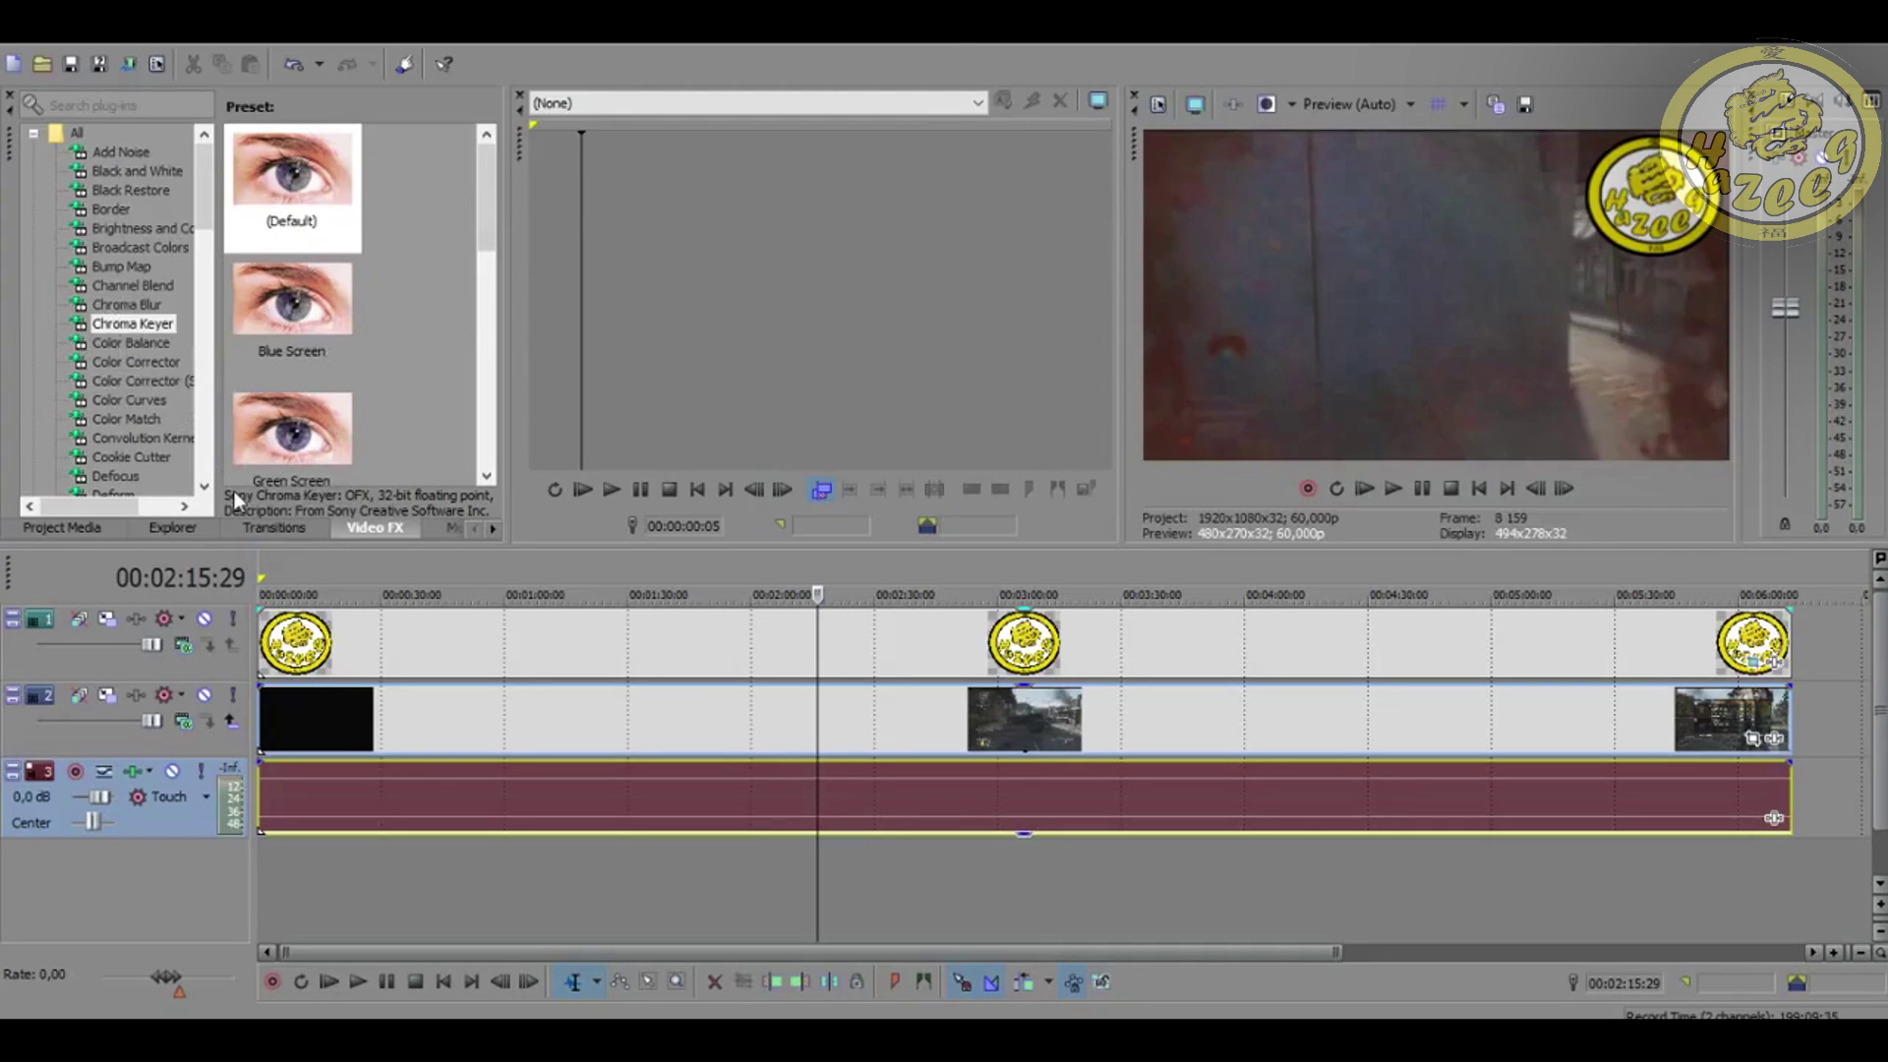
pyautogui.click(90, 531)
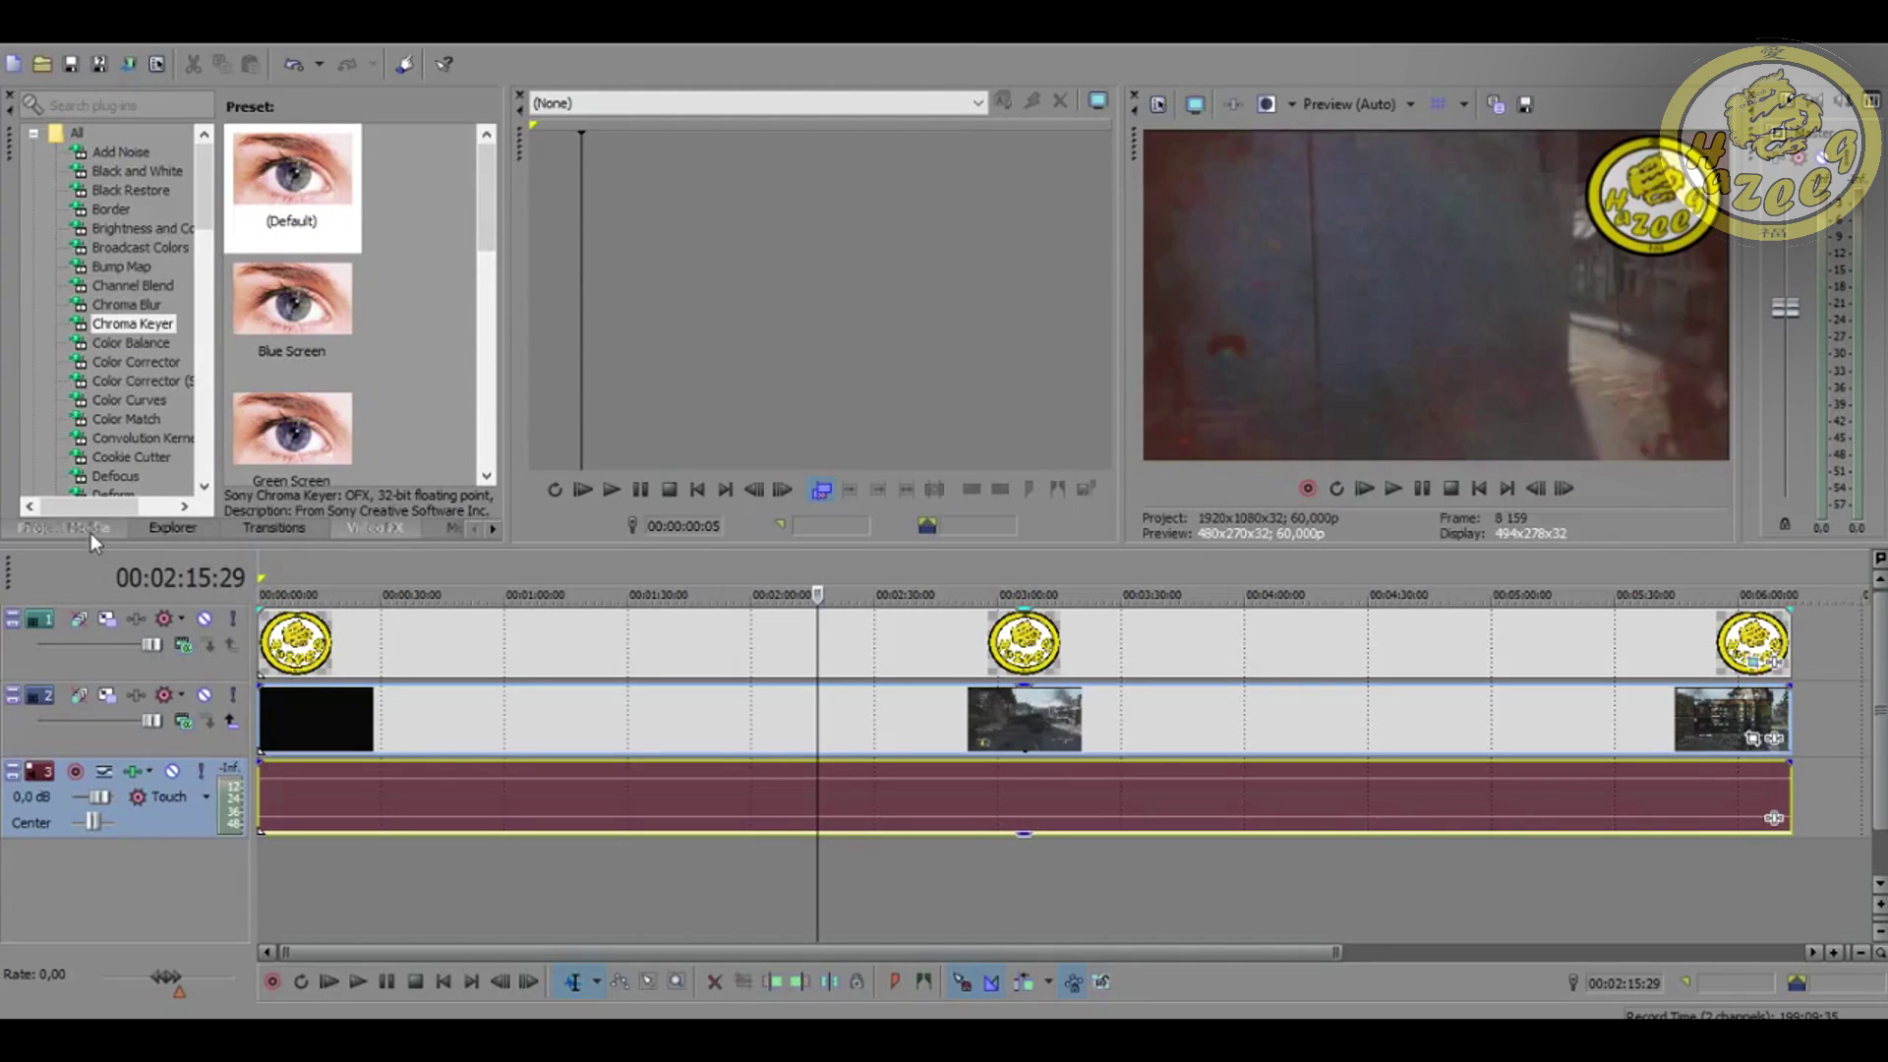
pyautogui.click(170, 528)
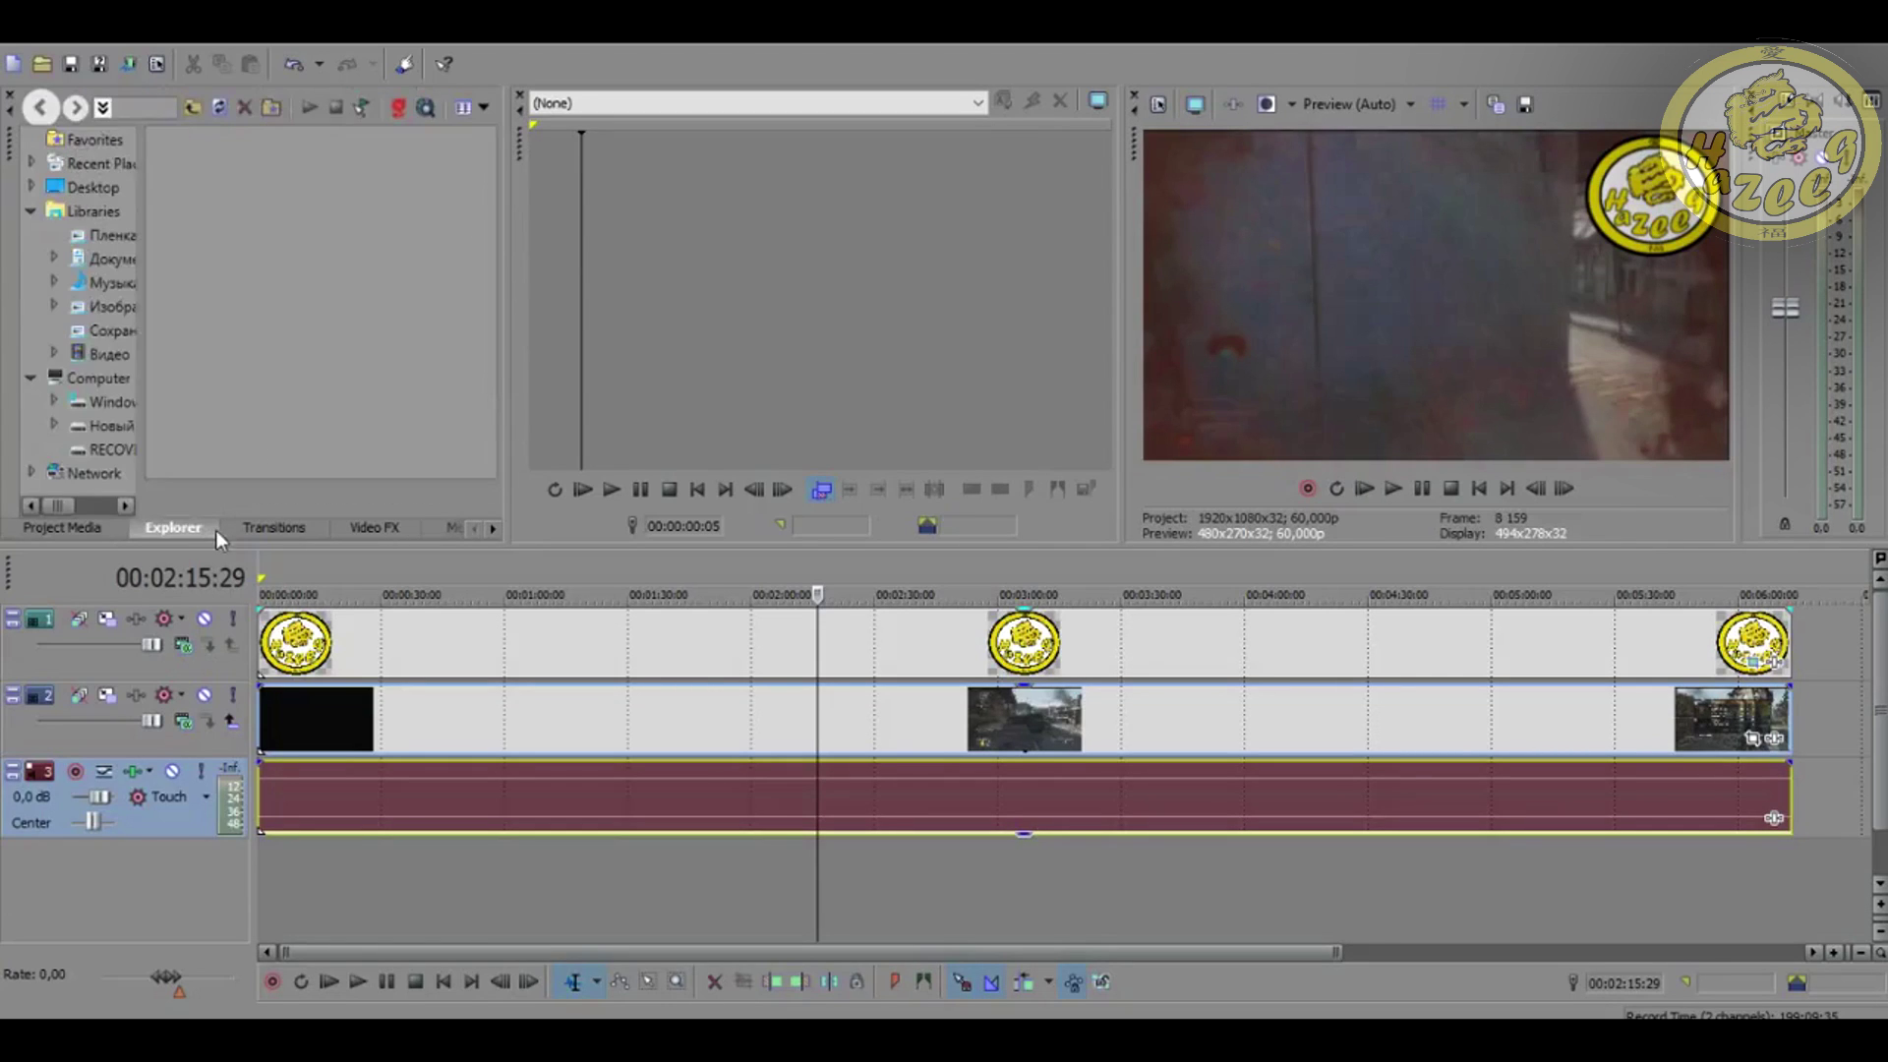
pyautogui.click(275, 531)
pyautogui.click(355, 532)
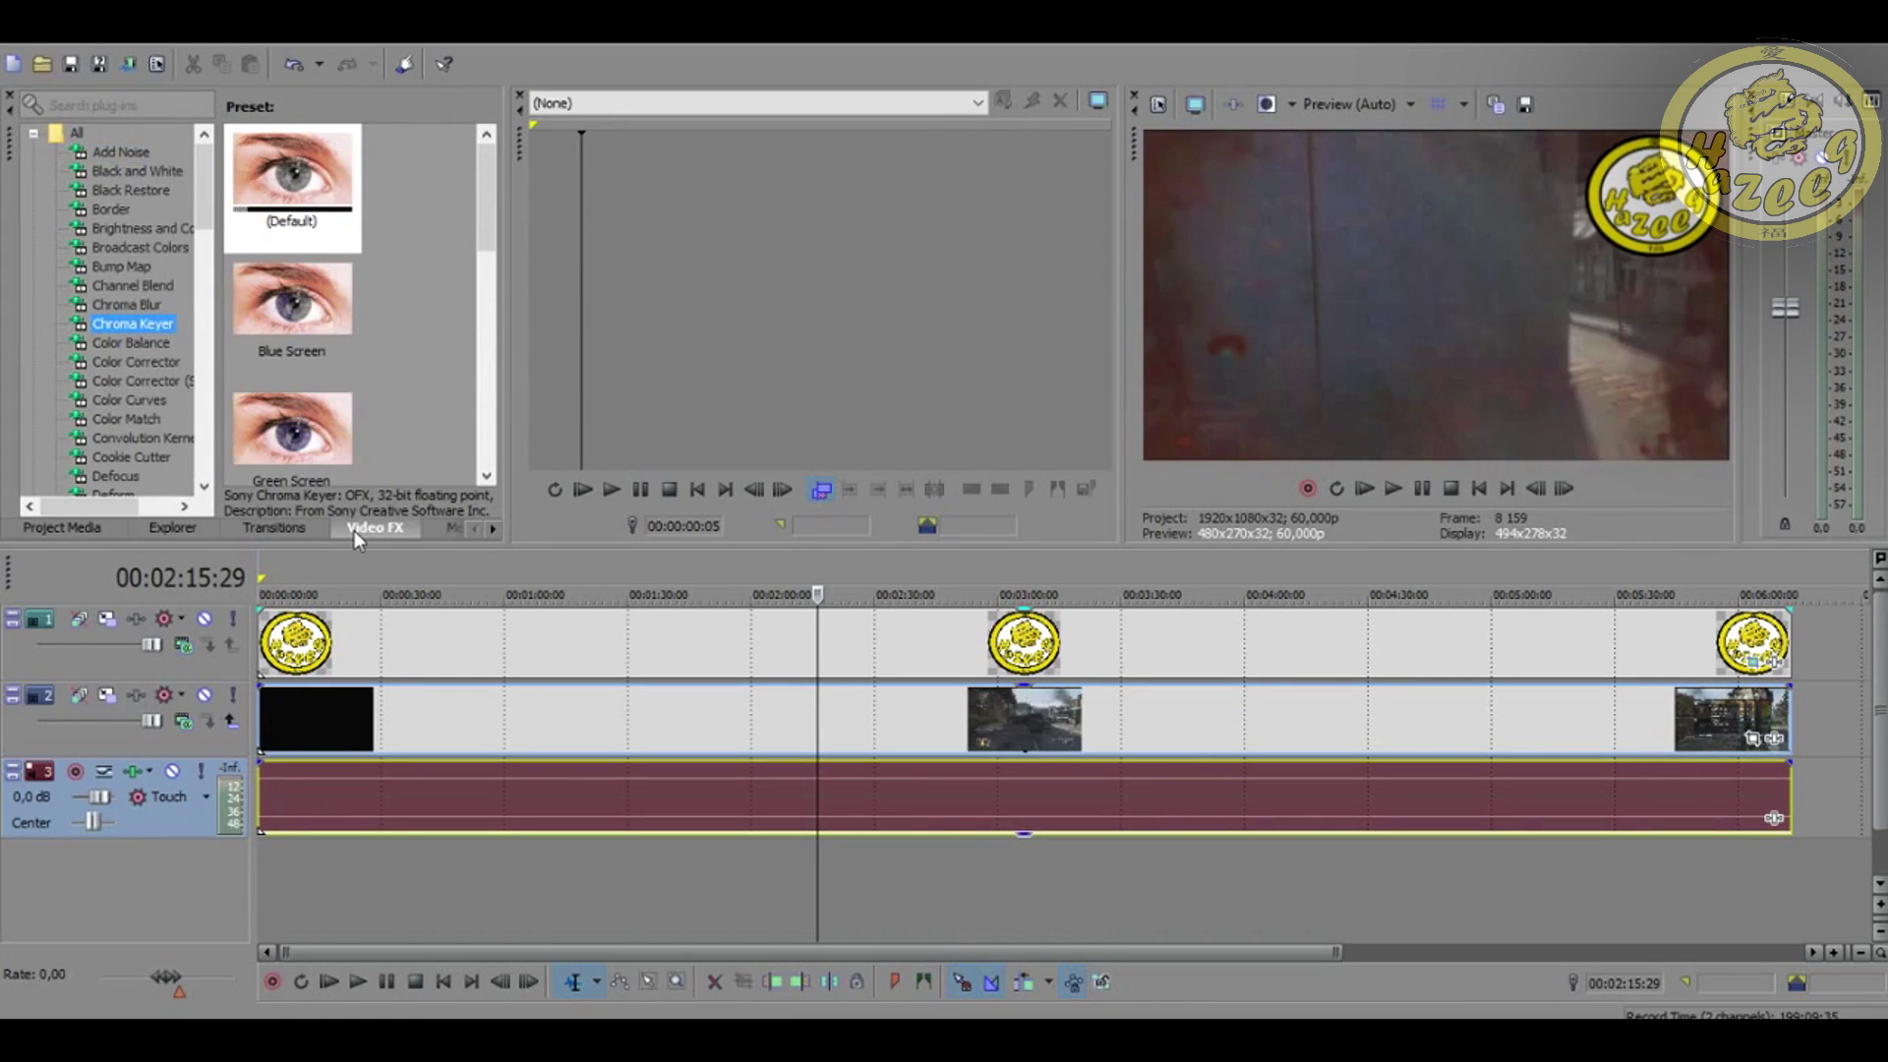
pyautogui.click(129, 307)
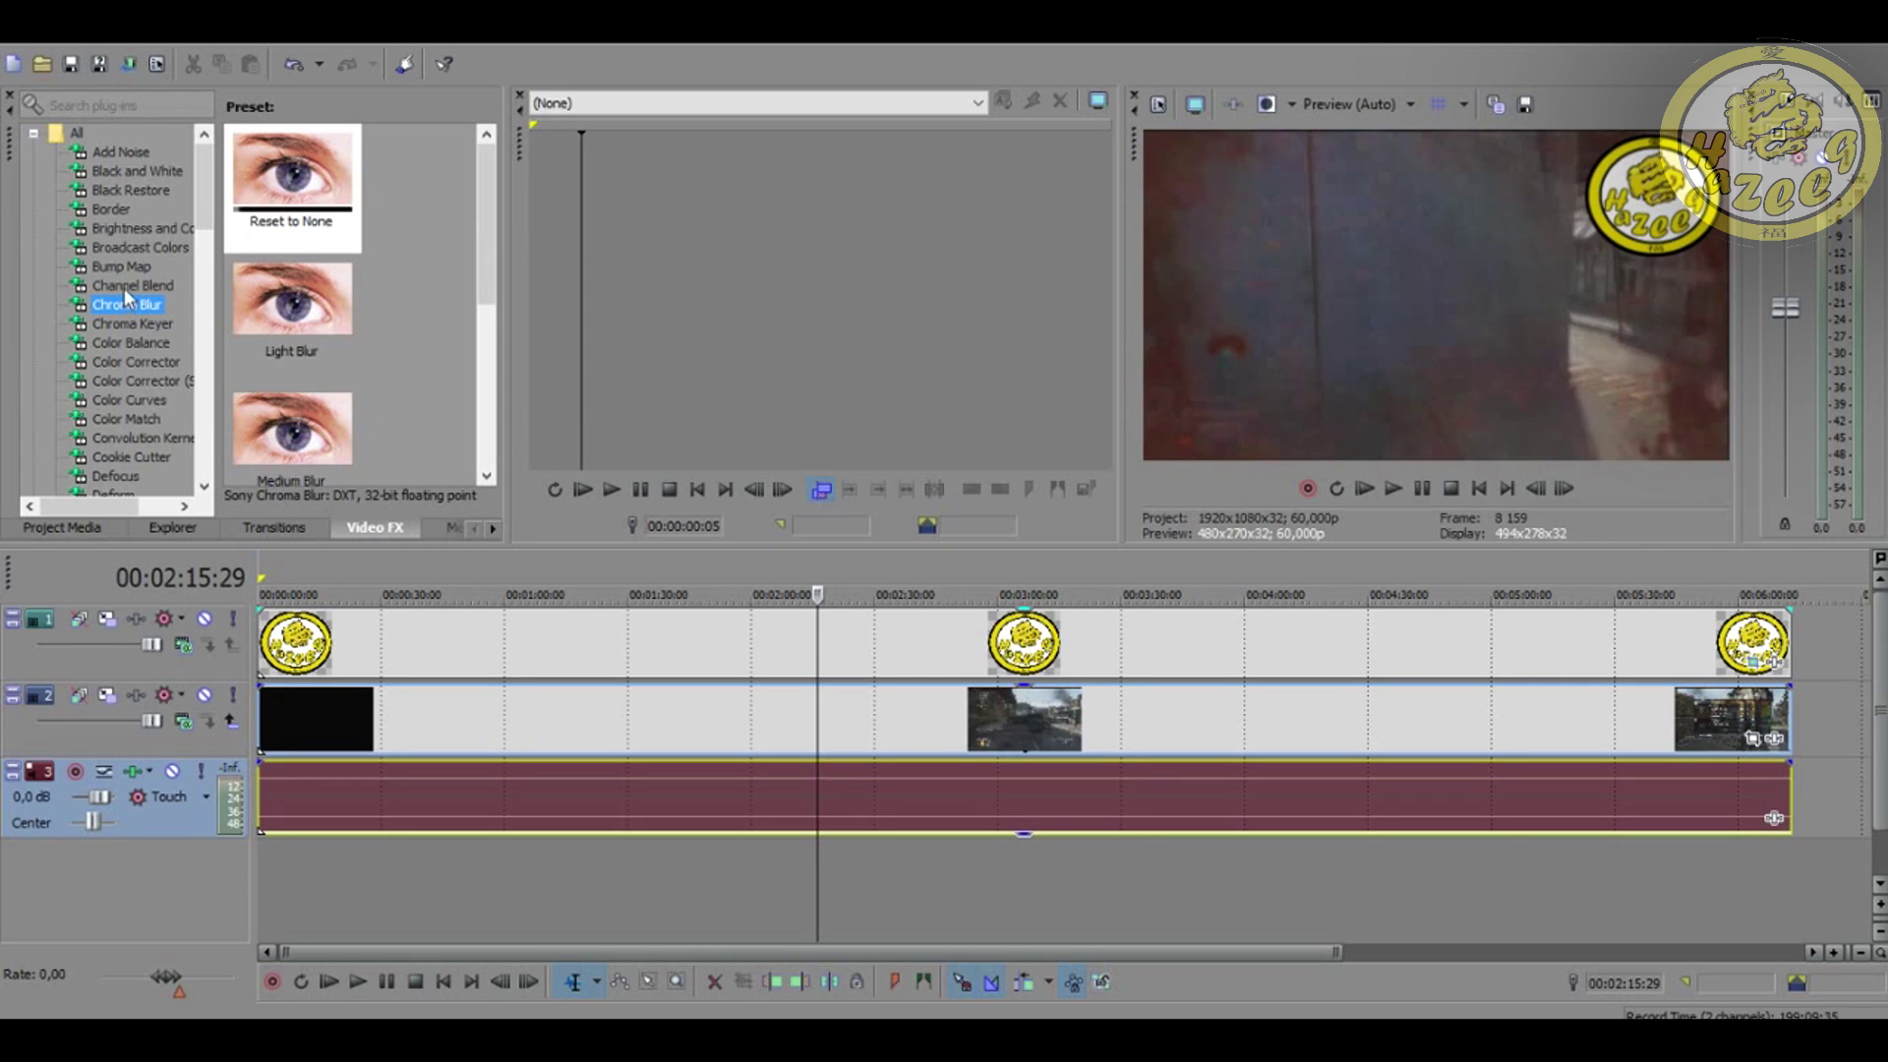
pyautogui.click(124, 286)
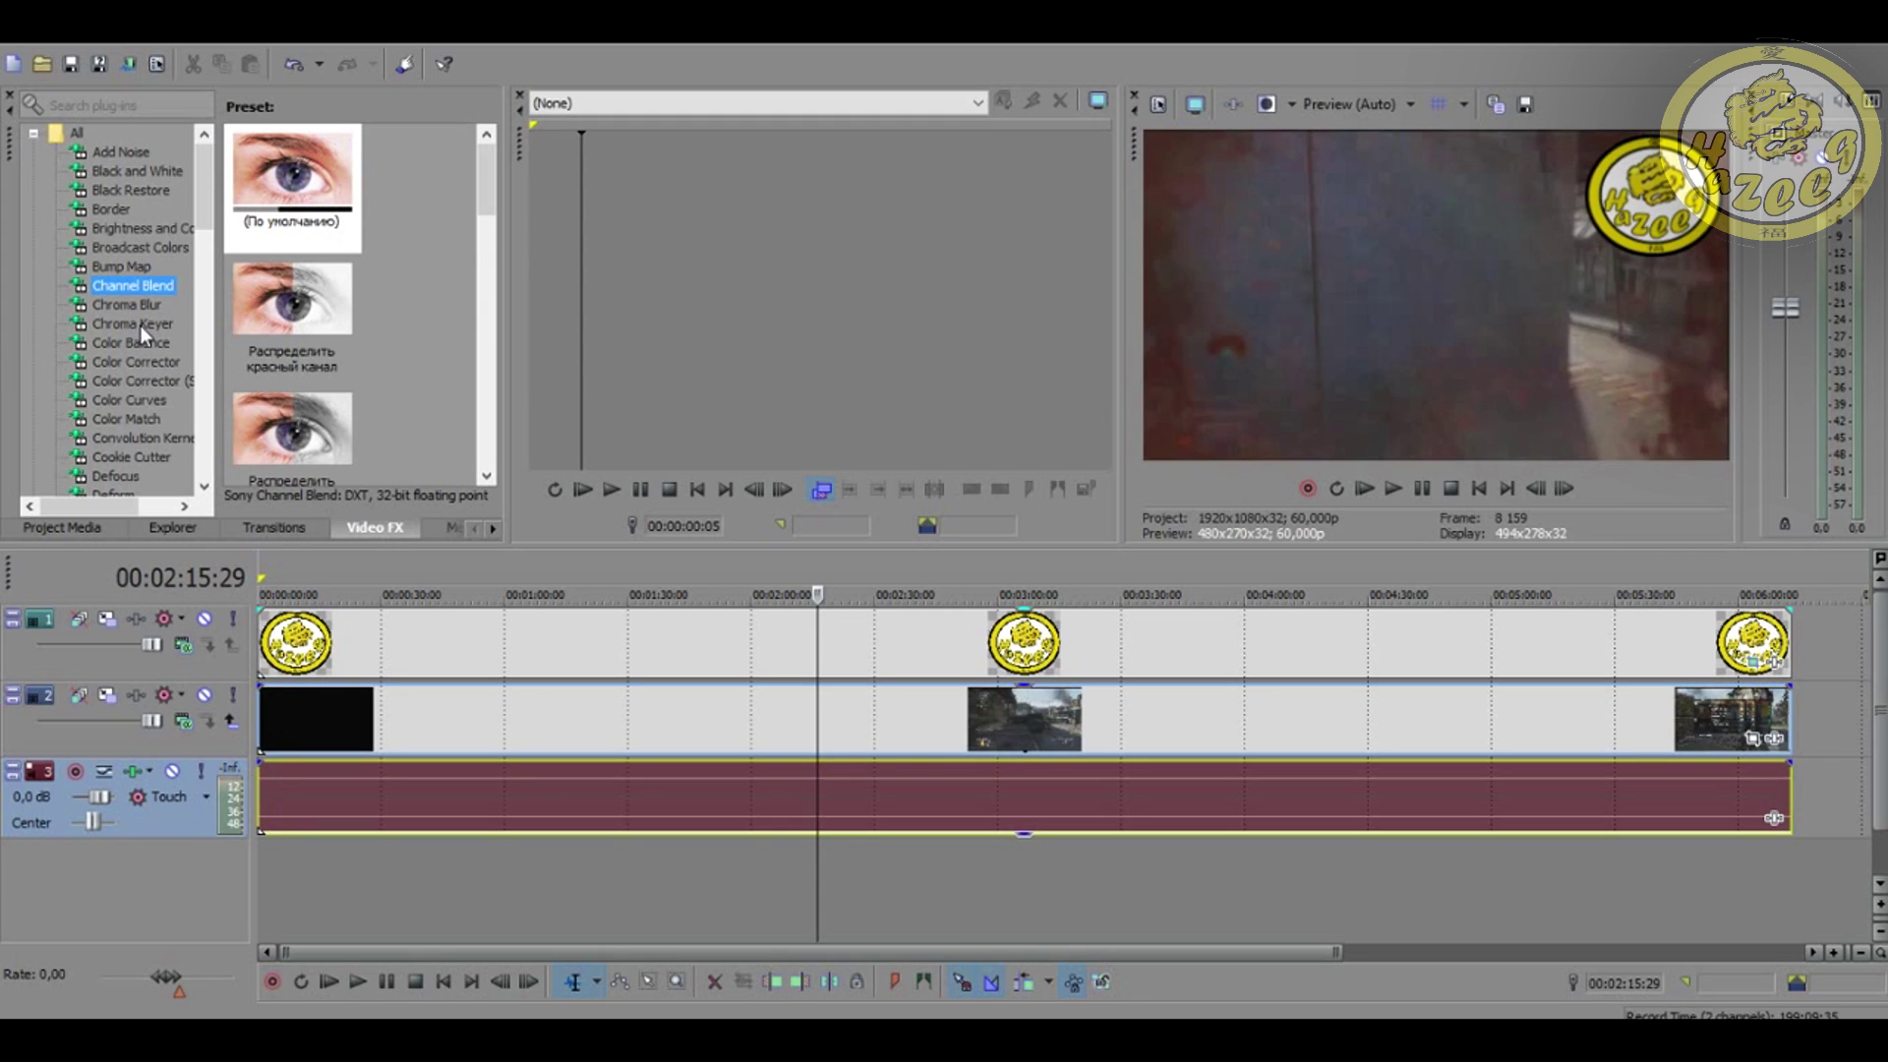
pyautogui.click(140, 326)
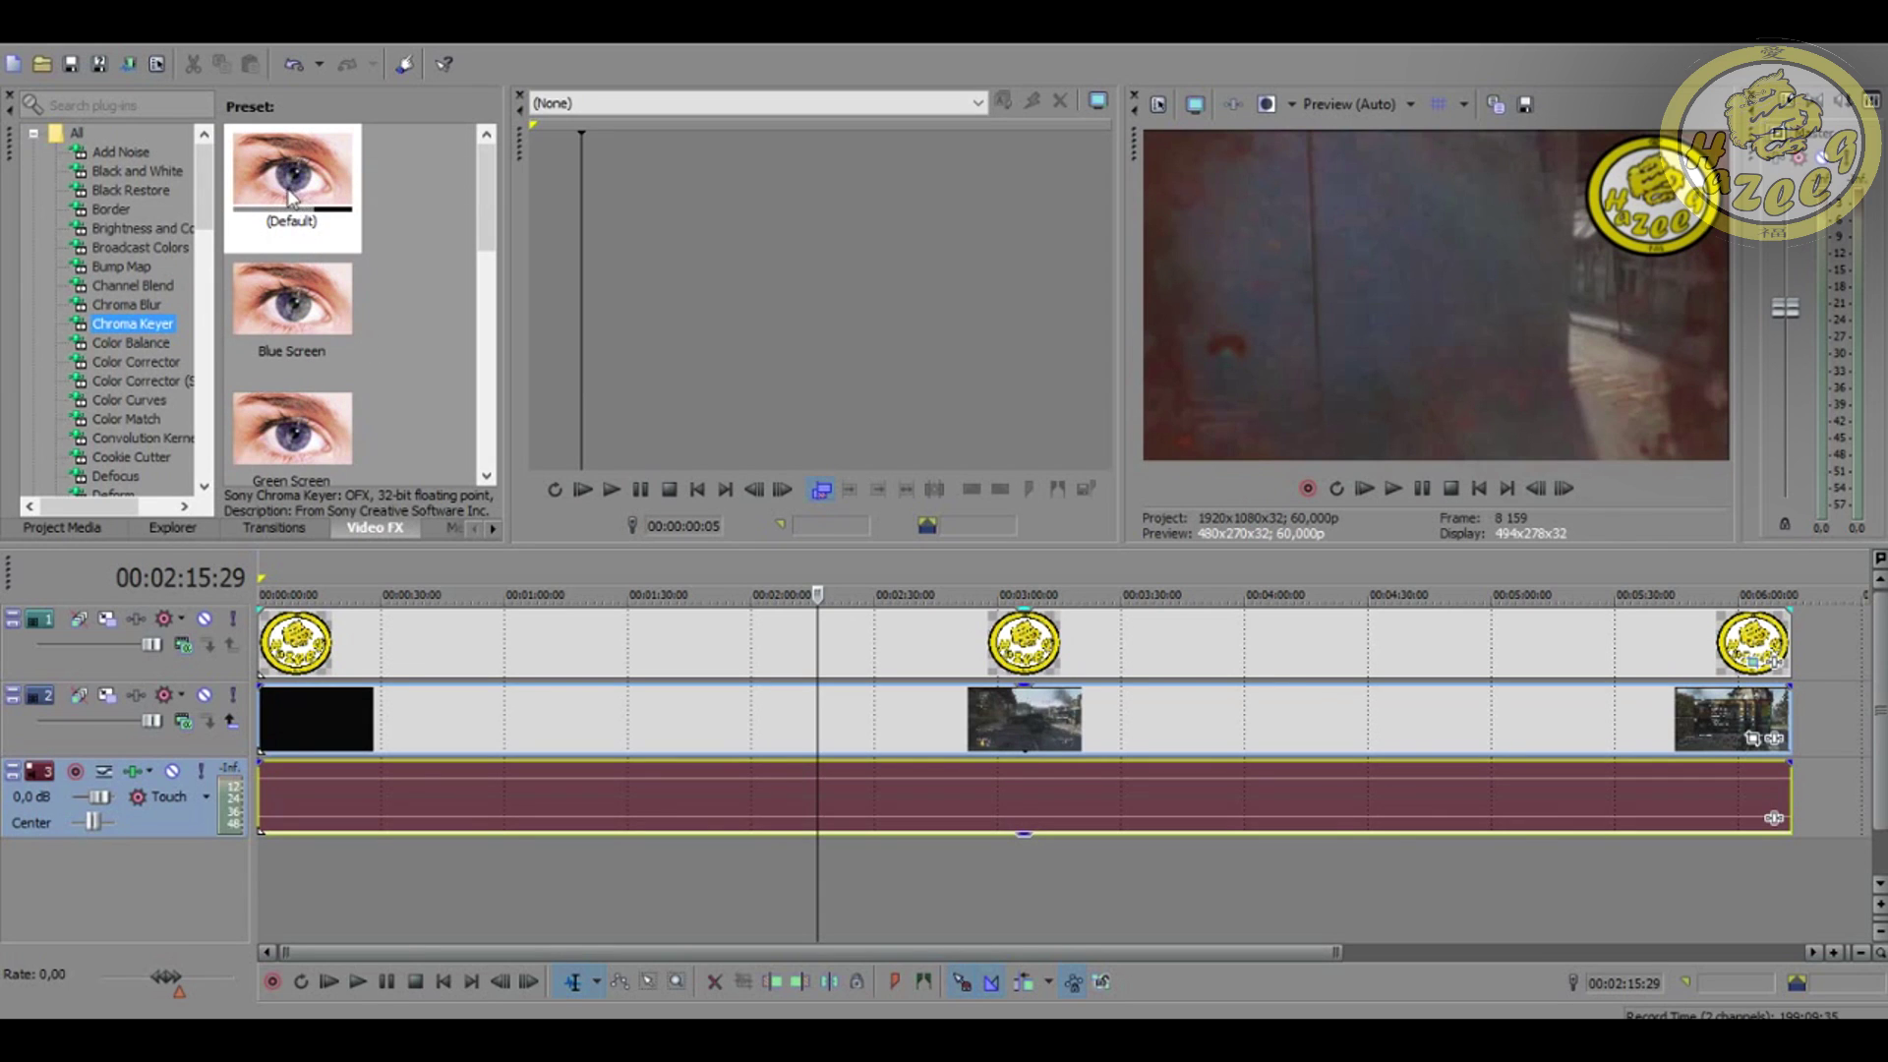
pyautogui.click(325, 177)
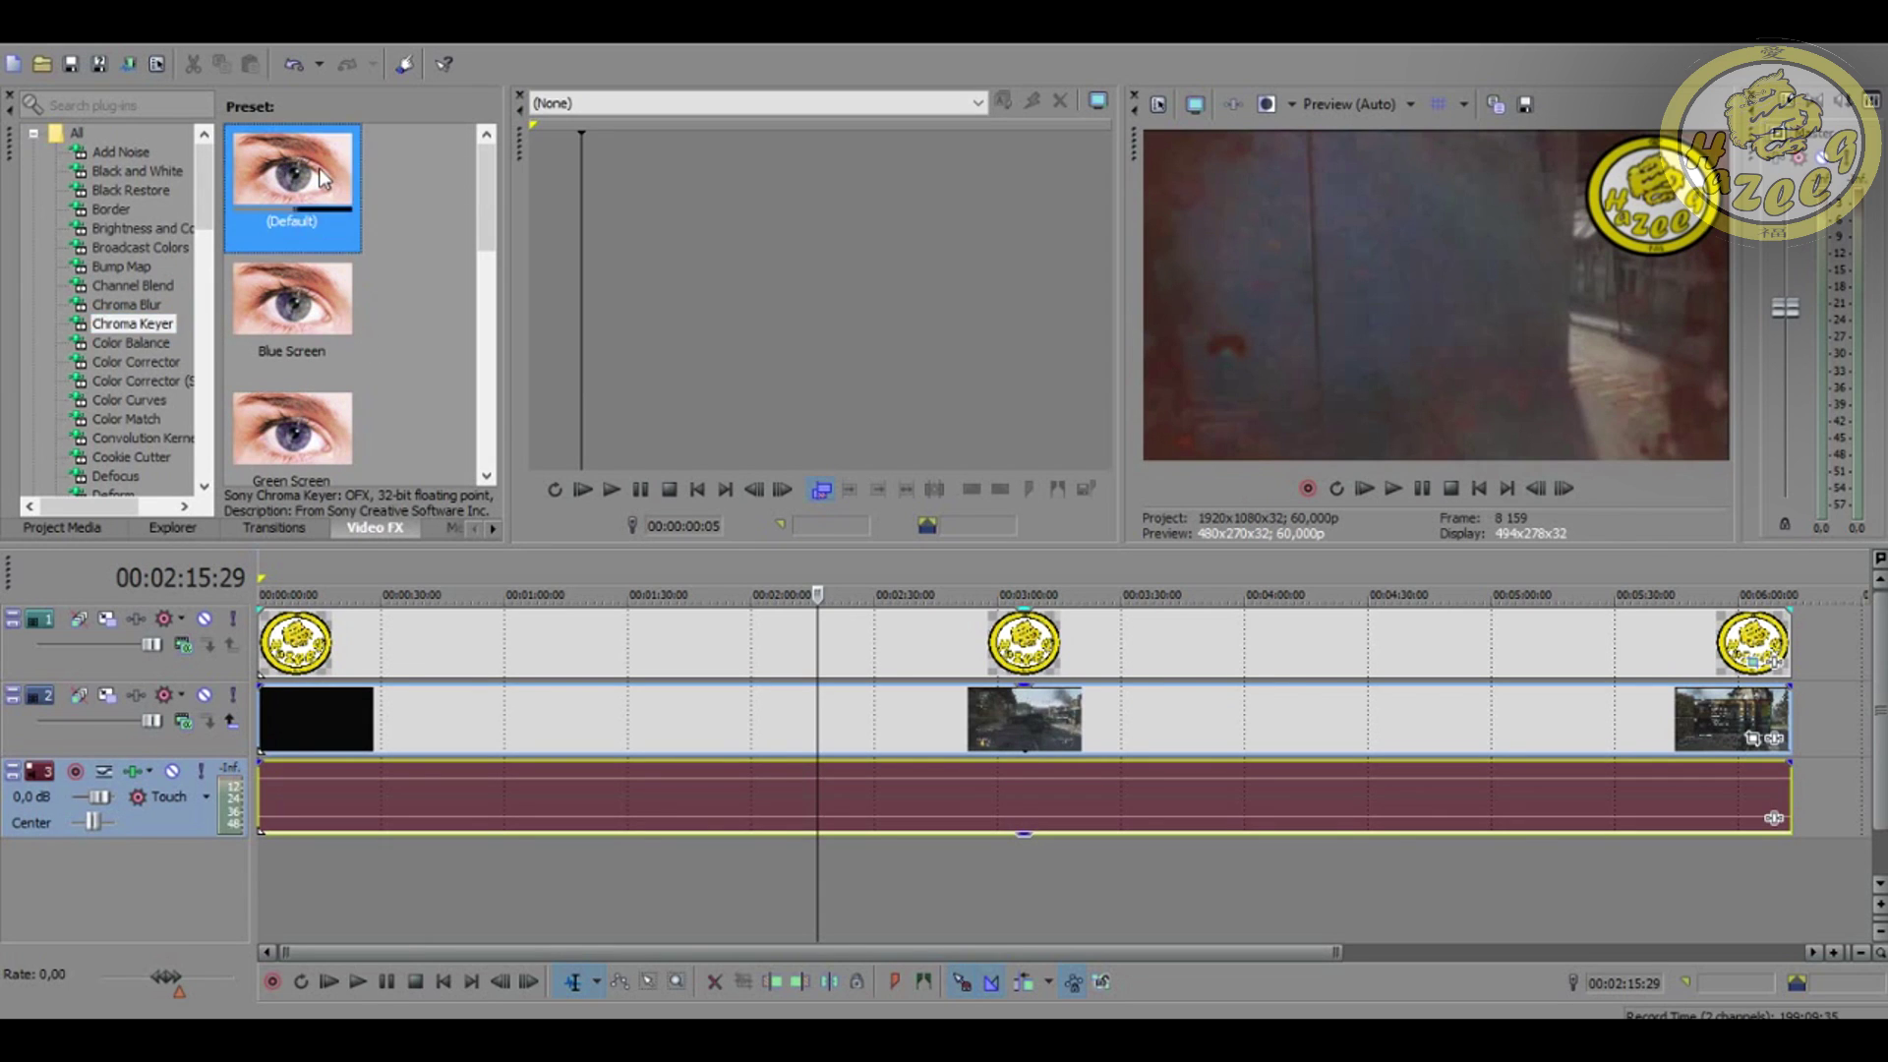
# - Apply the Chroma Keyer (Default) preset to the Logo event and set the key colour to white
pyautogui.moveTo(706, 634); pyautogui.dragTo(706, 636)
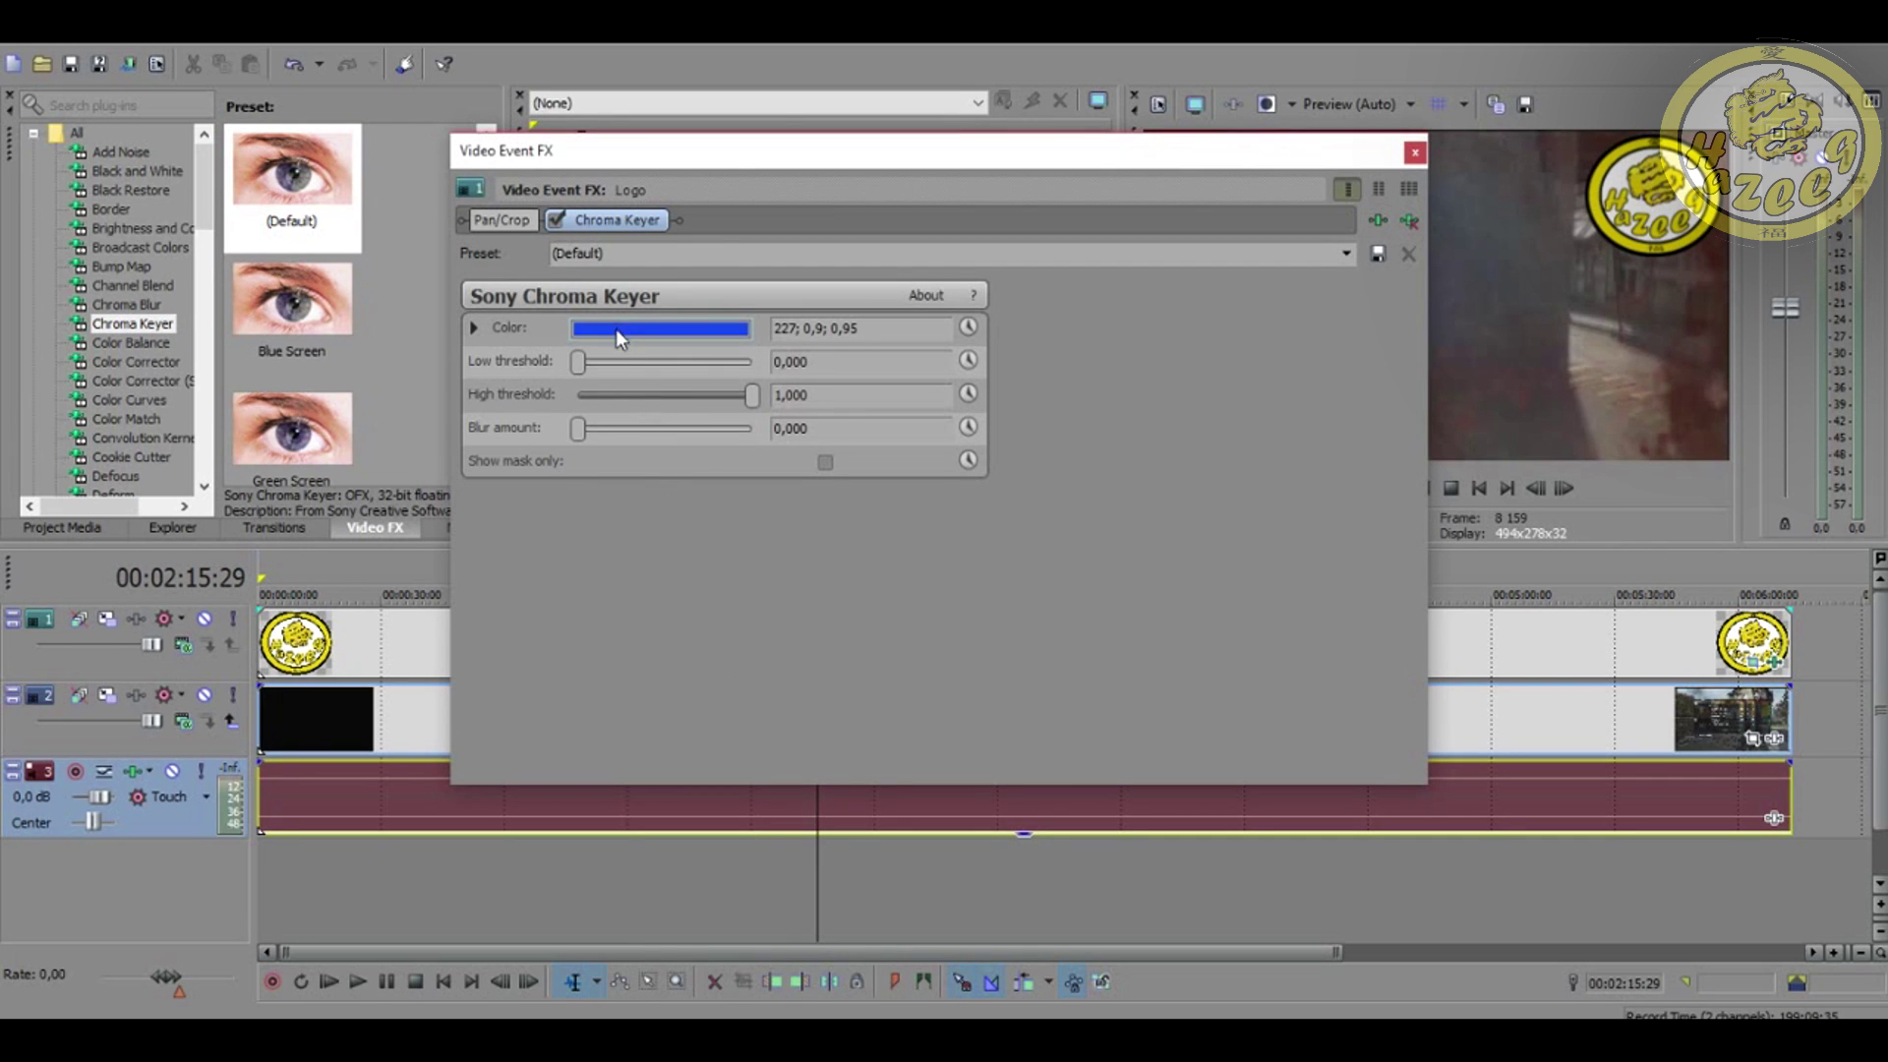
pyautogui.moveTo(794, 167); pyautogui.dragTo(658, 285)
pyautogui.click(478, 446)
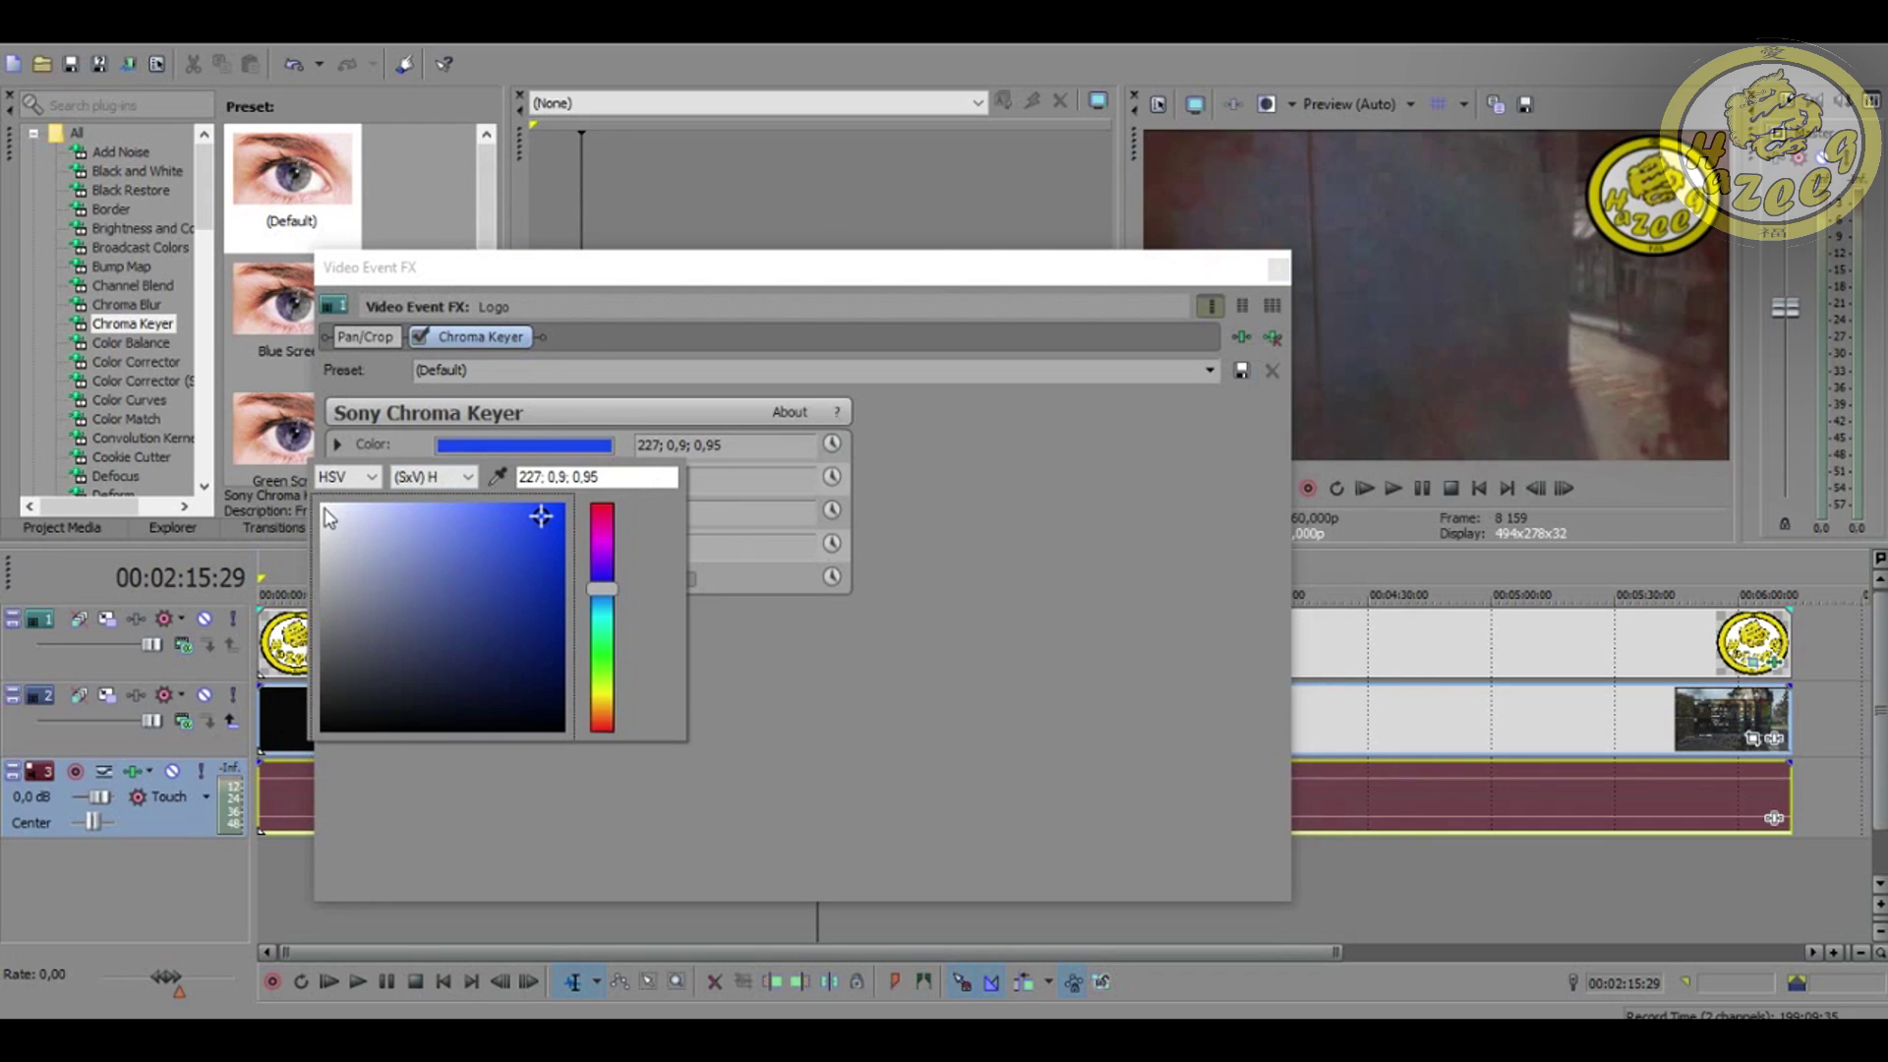
pyautogui.click(324, 508)
pyautogui.click(913, 763)
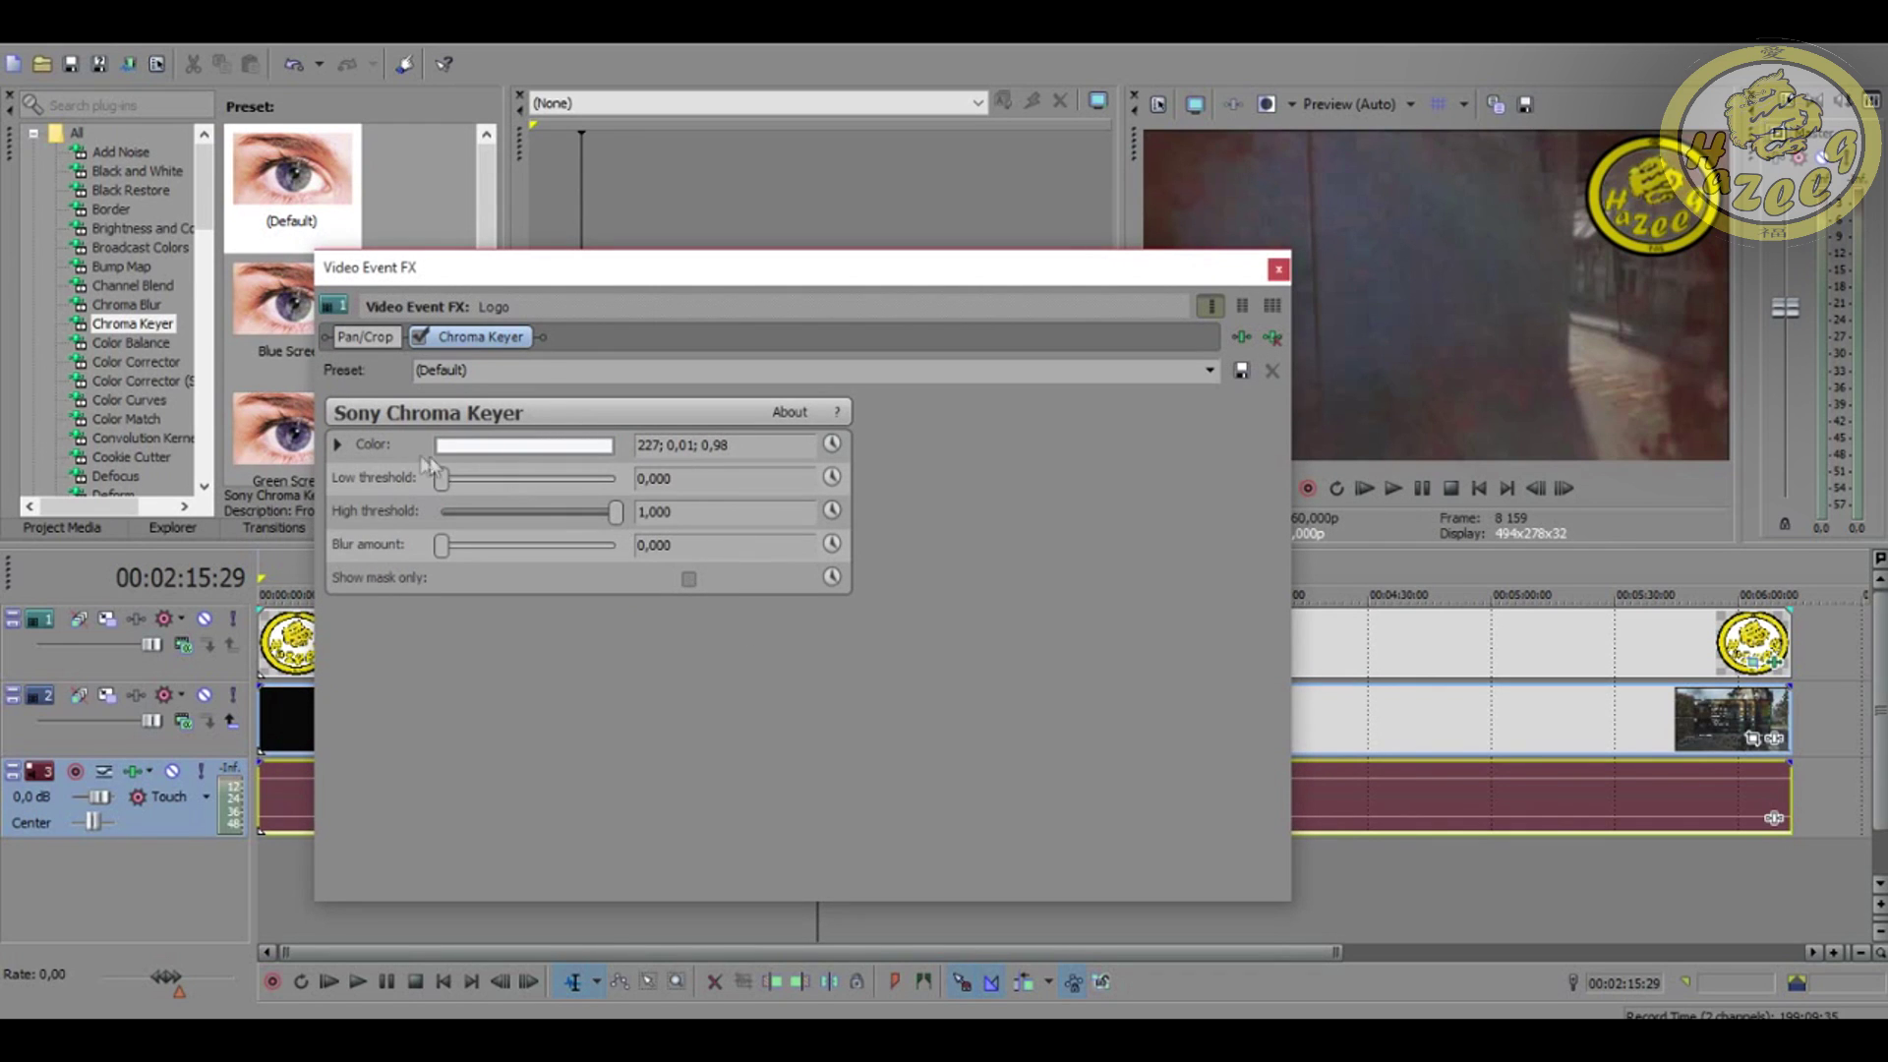
# - Set Chroma Keyer low threshold 1,000, high threshold 0,000 and blur 1,000, then close the effect window
pyautogui.moveTo(448, 475); pyautogui.dragTo(599, 480)
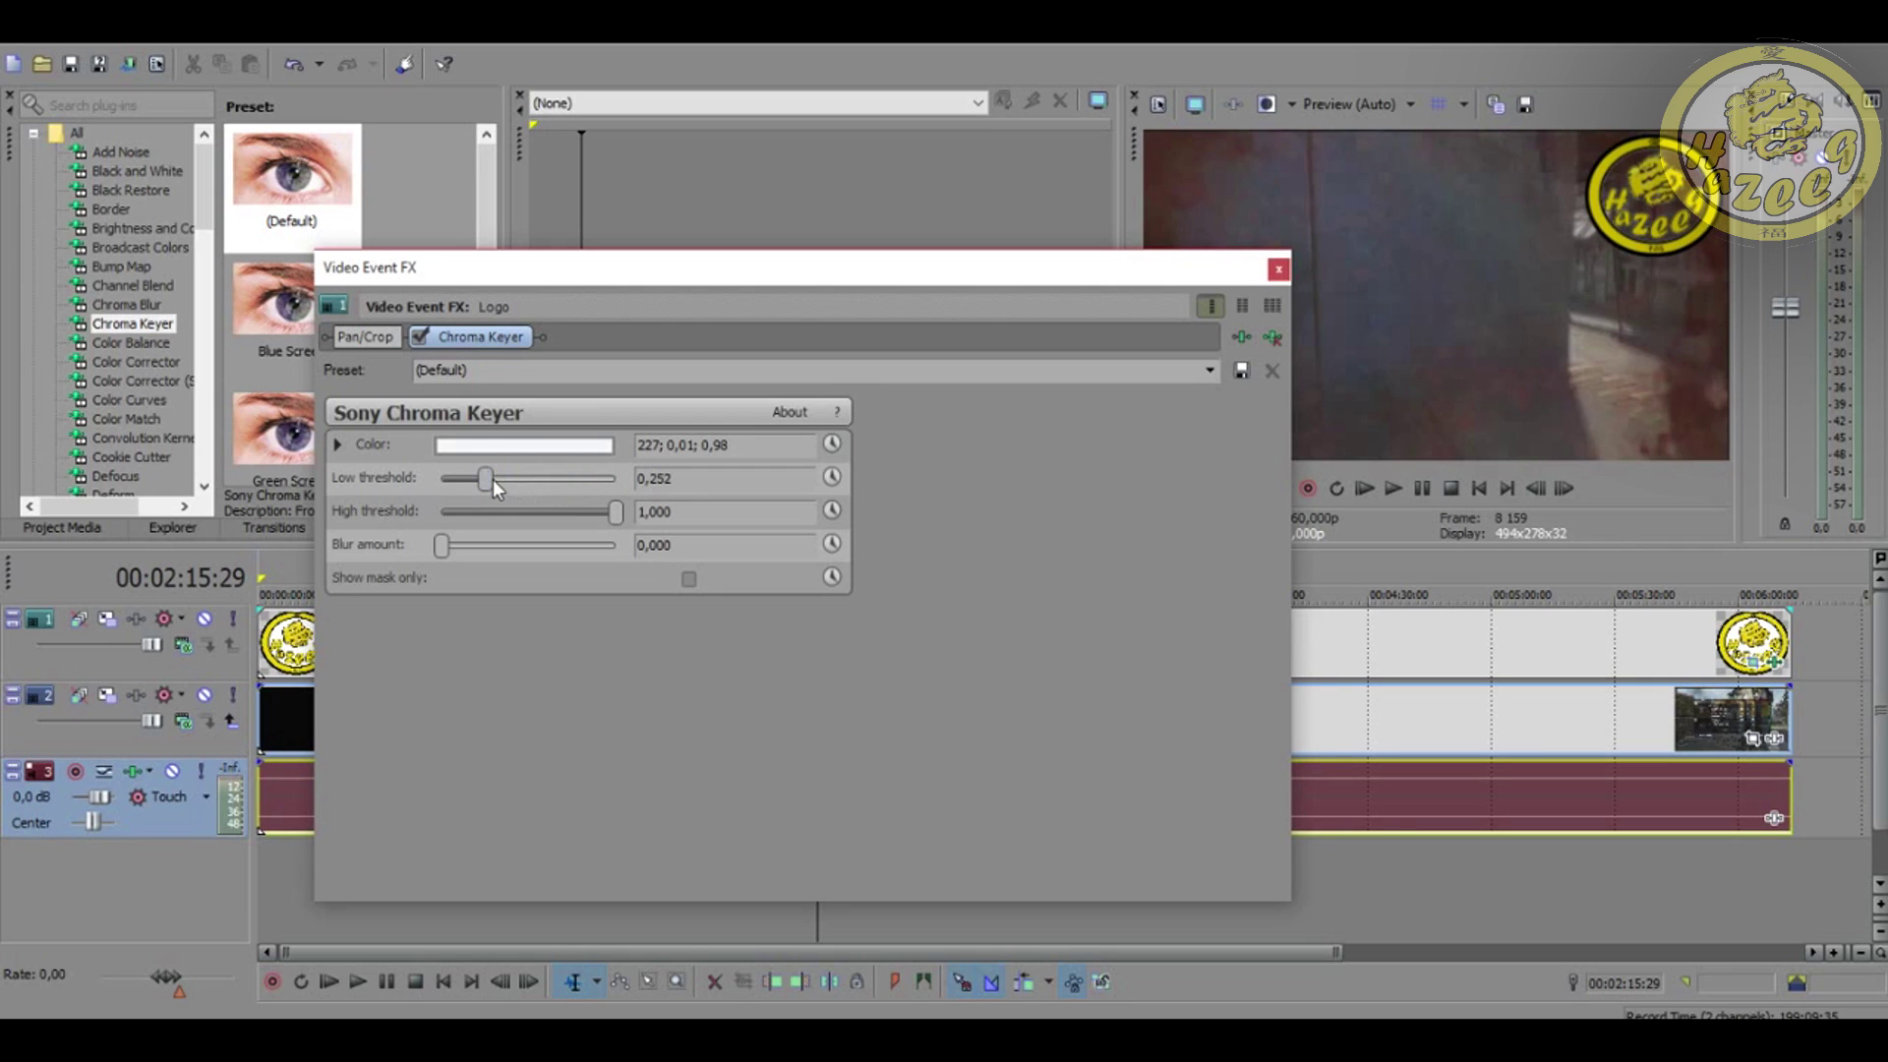
pyautogui.moveTo(492, 480); pyautogui.dragTo(496, 480)
pyautogui.moveTo(616, 513); pyautogui.dragTo(499, 521)
pyautogui.moveTo(442, 549); pyautogui.dragTo(678, 552)
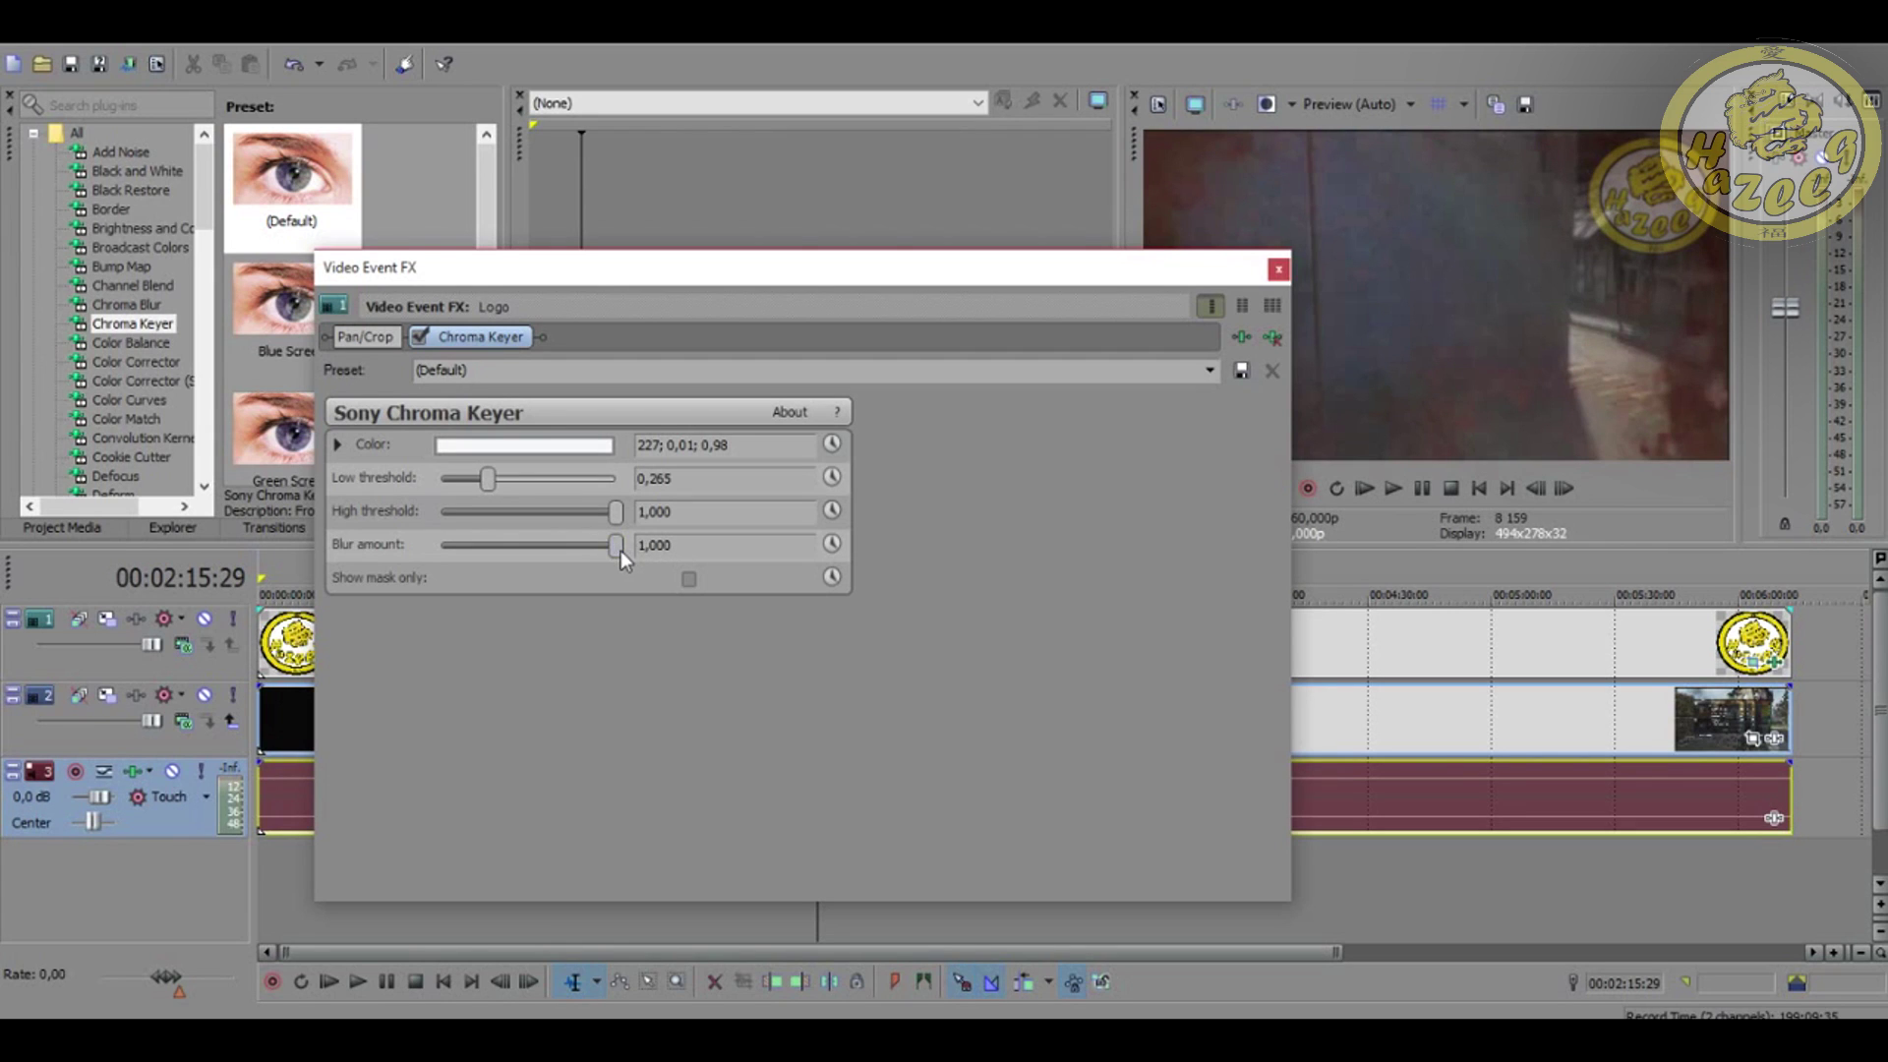
pyautogui.moveTo(621, 550); pyautogui.dragTo(801, 546)
pyautogui.moveTo(617, 515); pyautogui.dragTo(300, 517)
pyautogui.moveTo(616, 479); pyautogui.dragTo(799, 529)
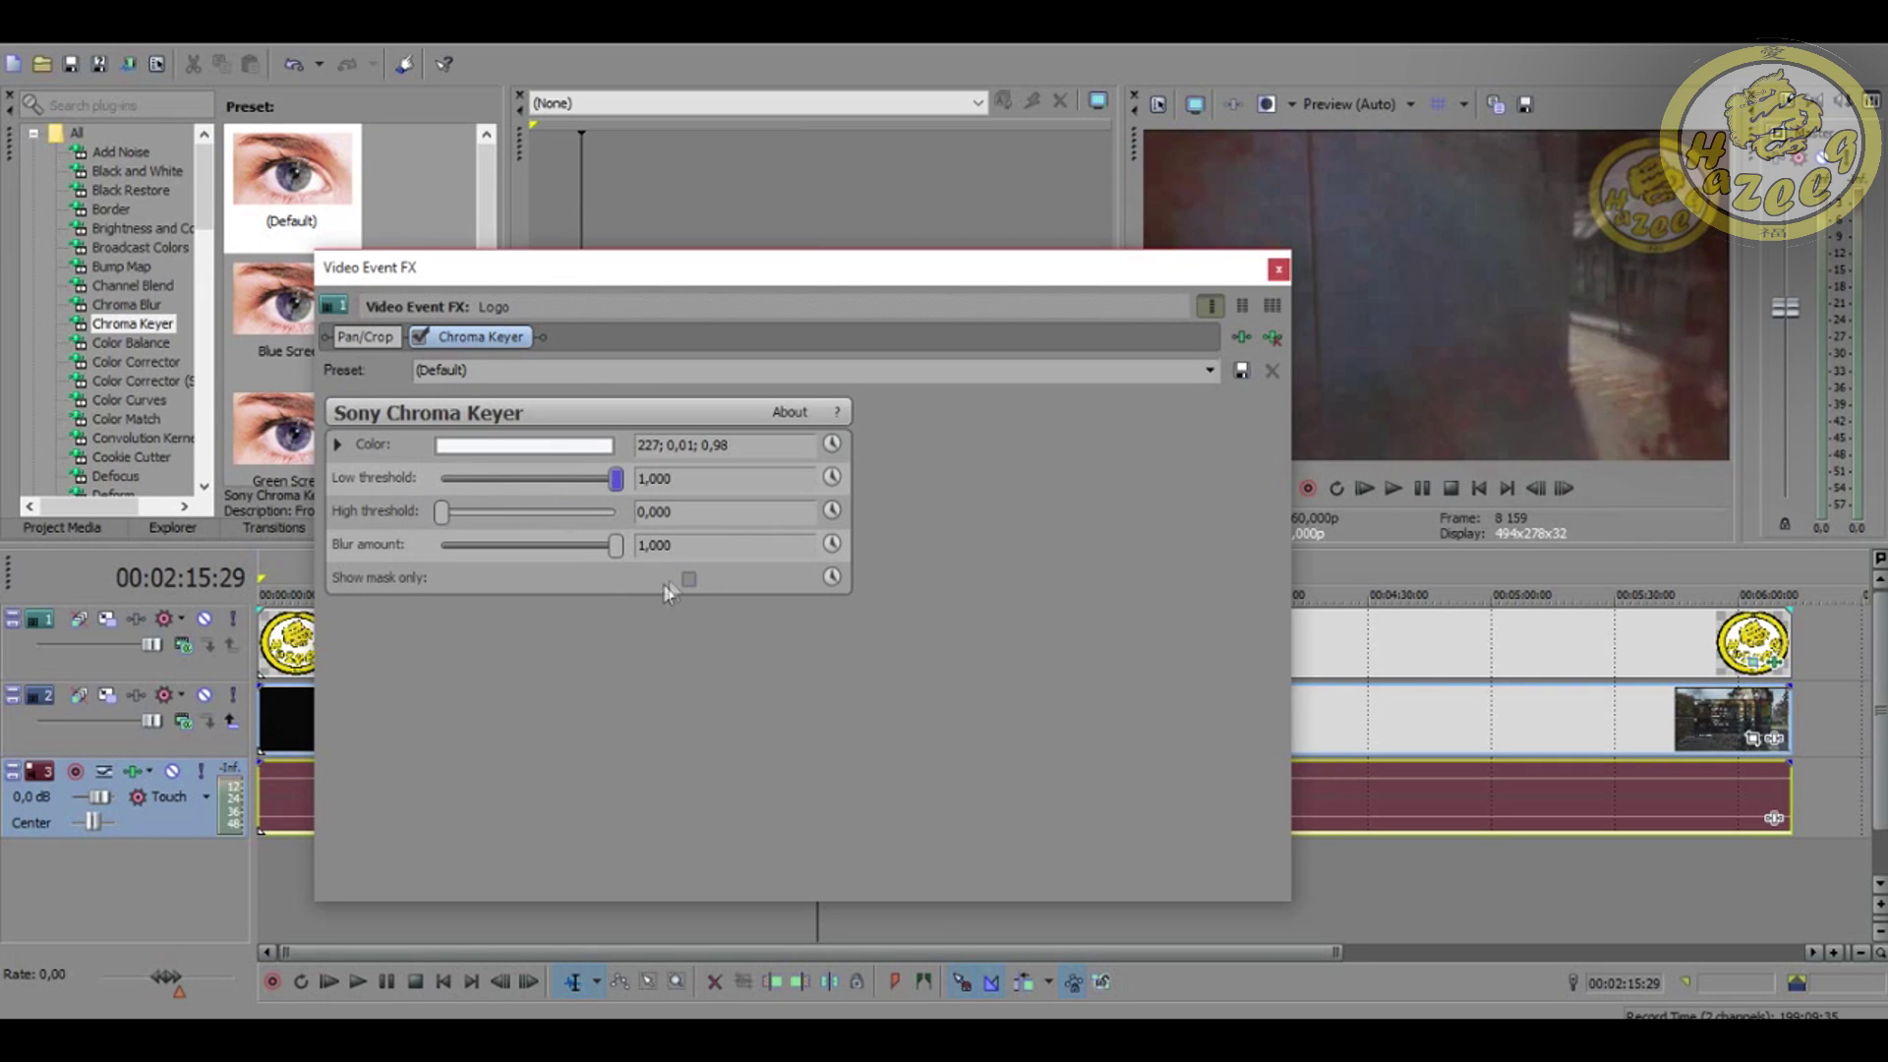
pyautogui.click(696, 579)
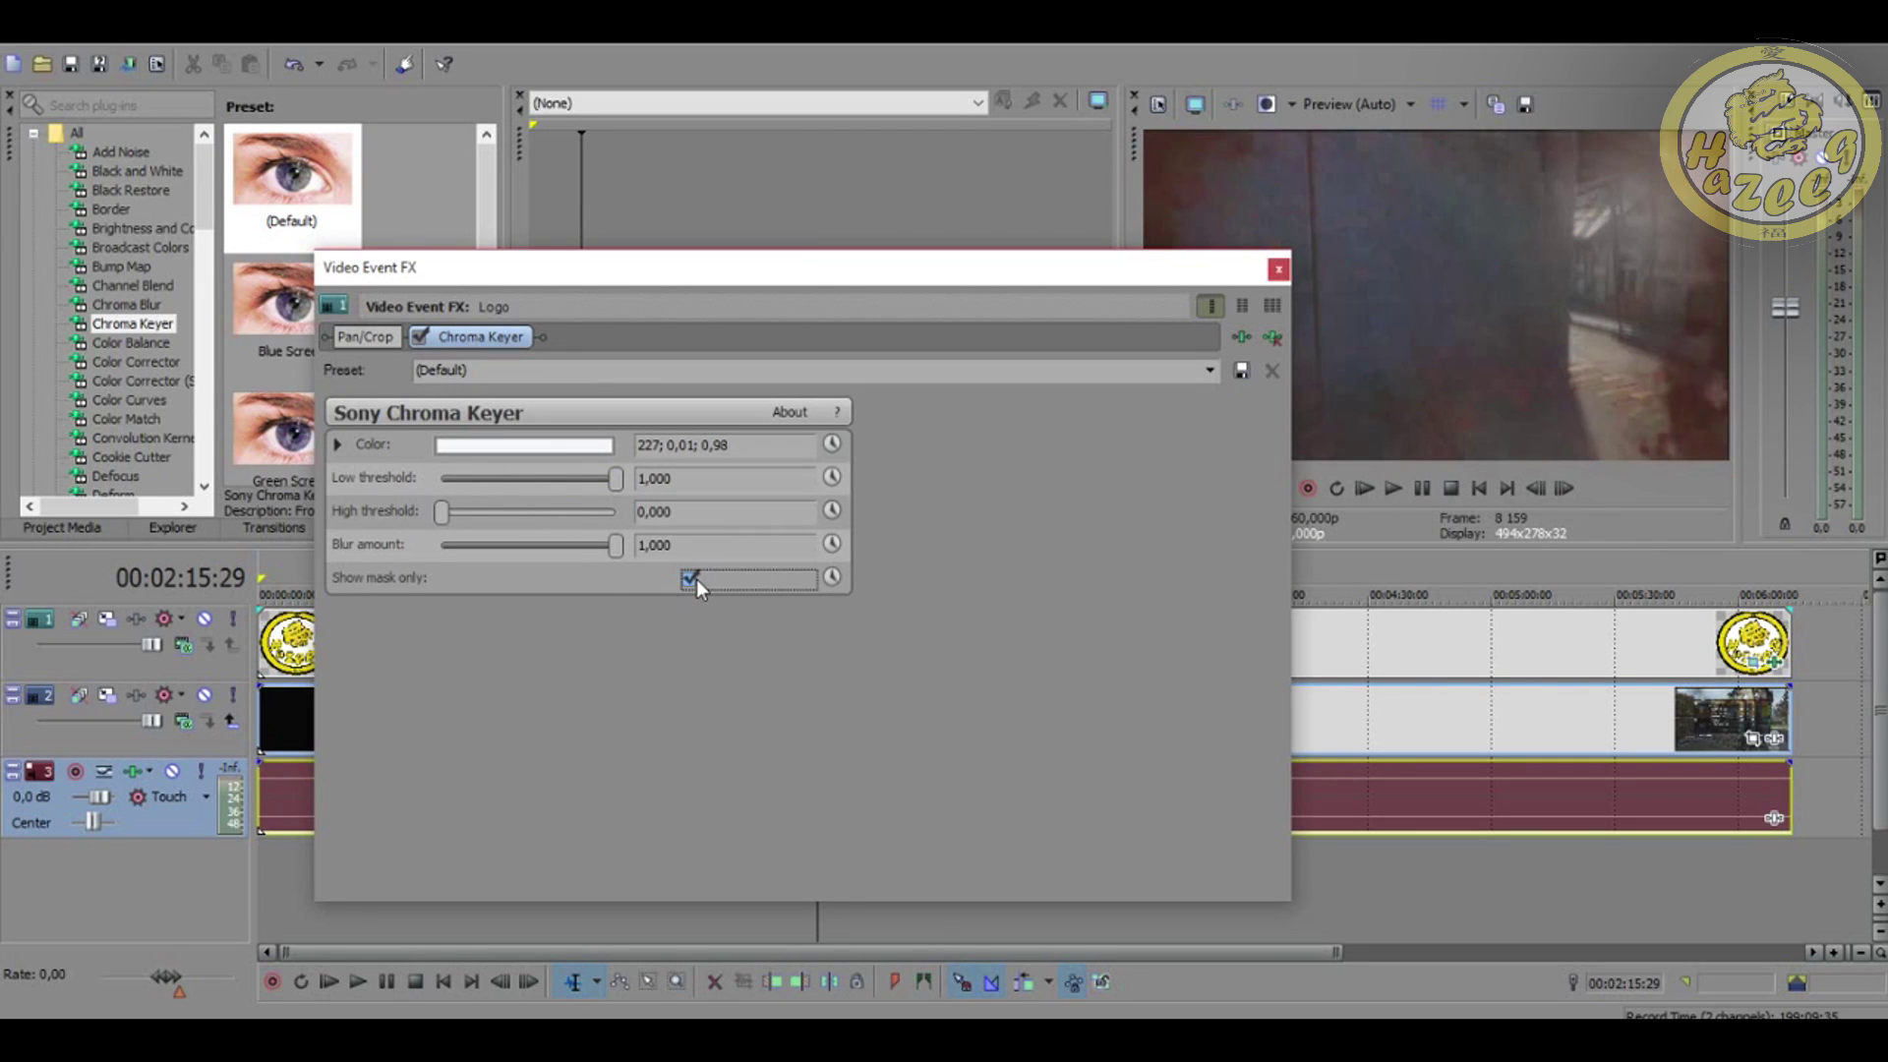
pyautogui.click(690, 579)
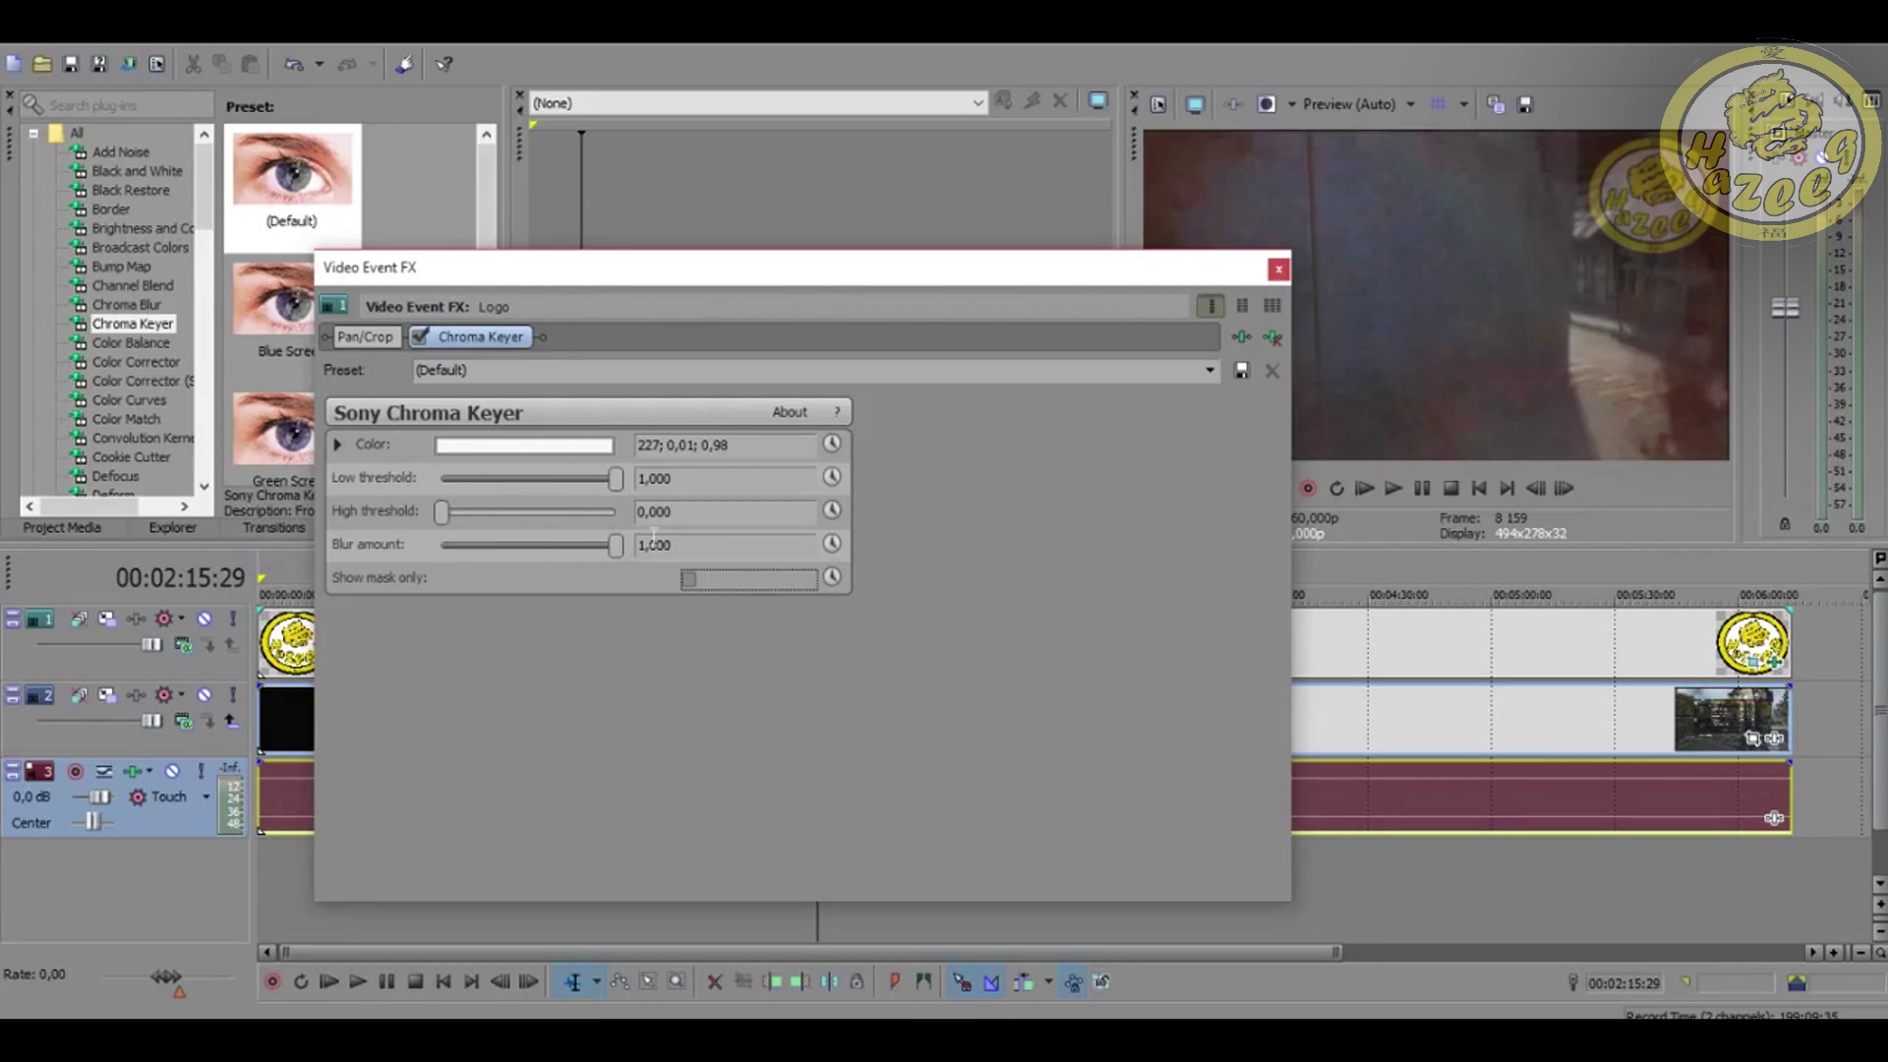
pyautogui.moveTo(615, 544); pyautogui.dragTo(681, 560)
pyautogui.click(1278, 268)
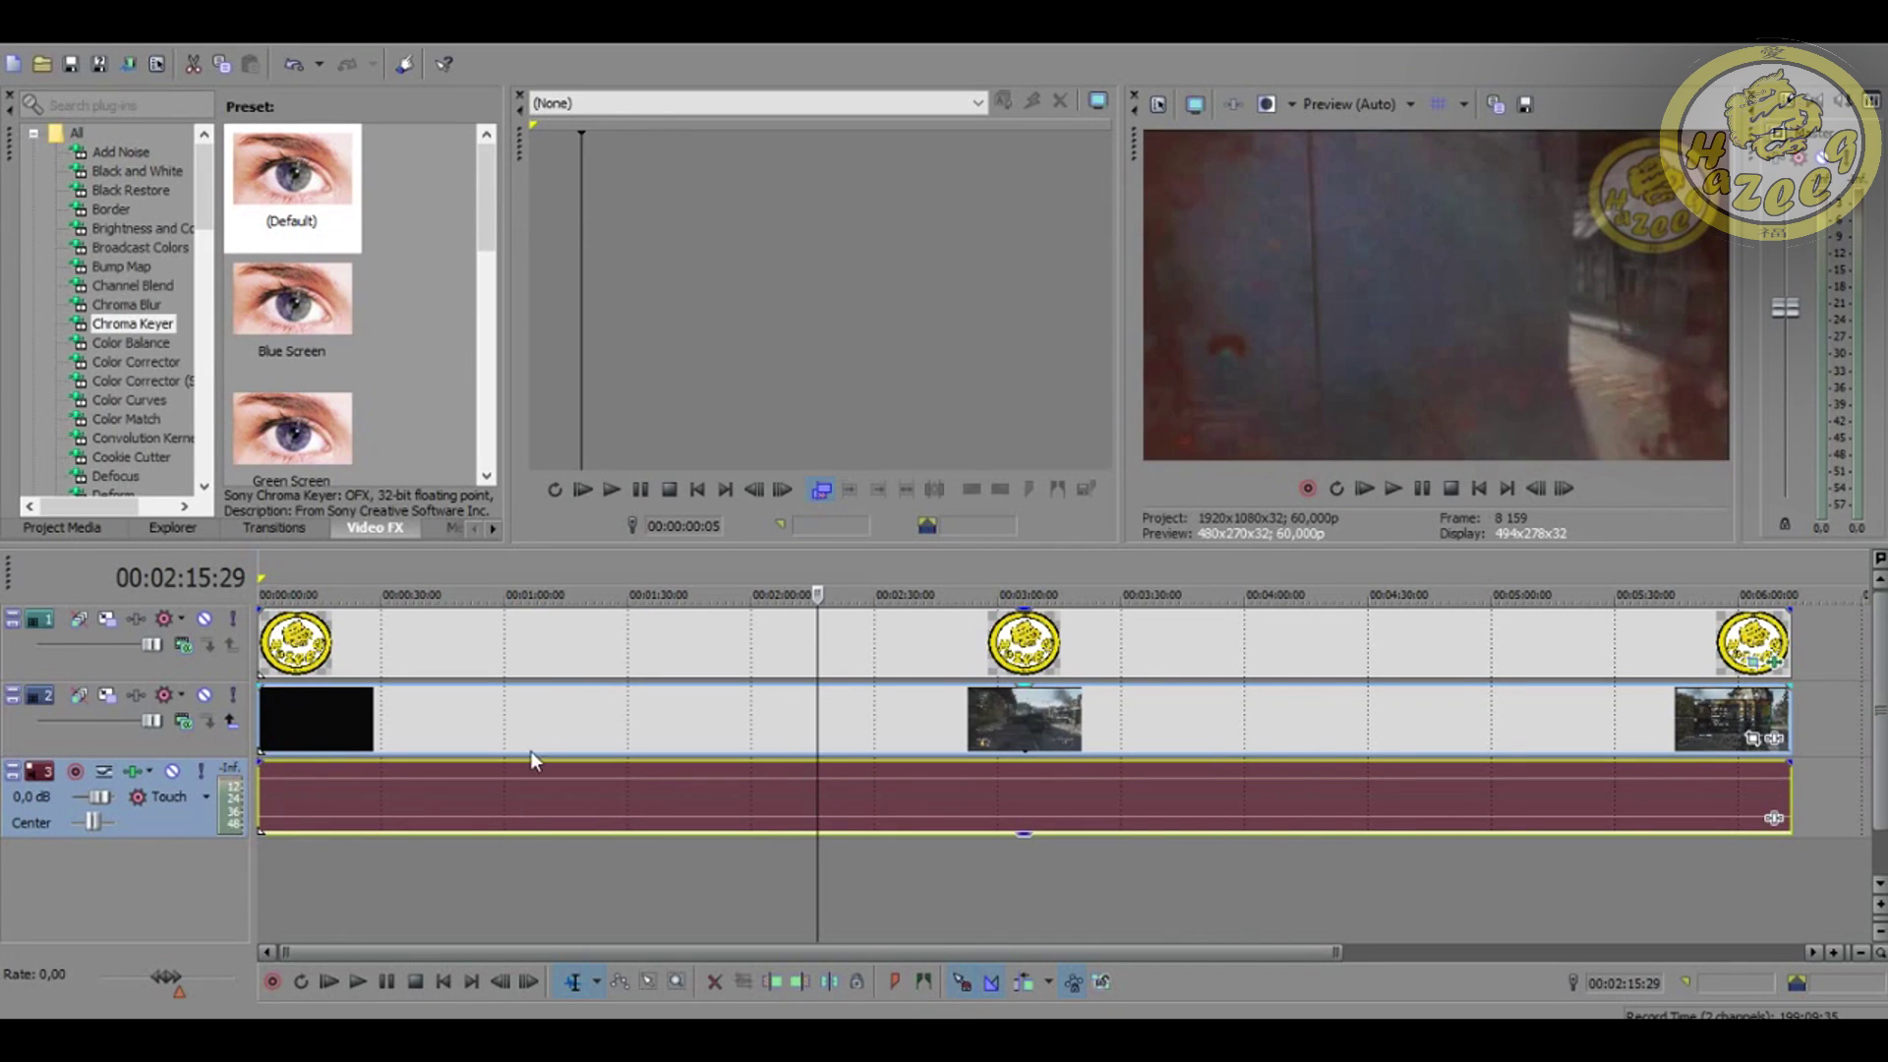
# - Rewind the playhead to 00:00:00:00 and start playback to review the keyed logo
pyautogui.click(443, 919)
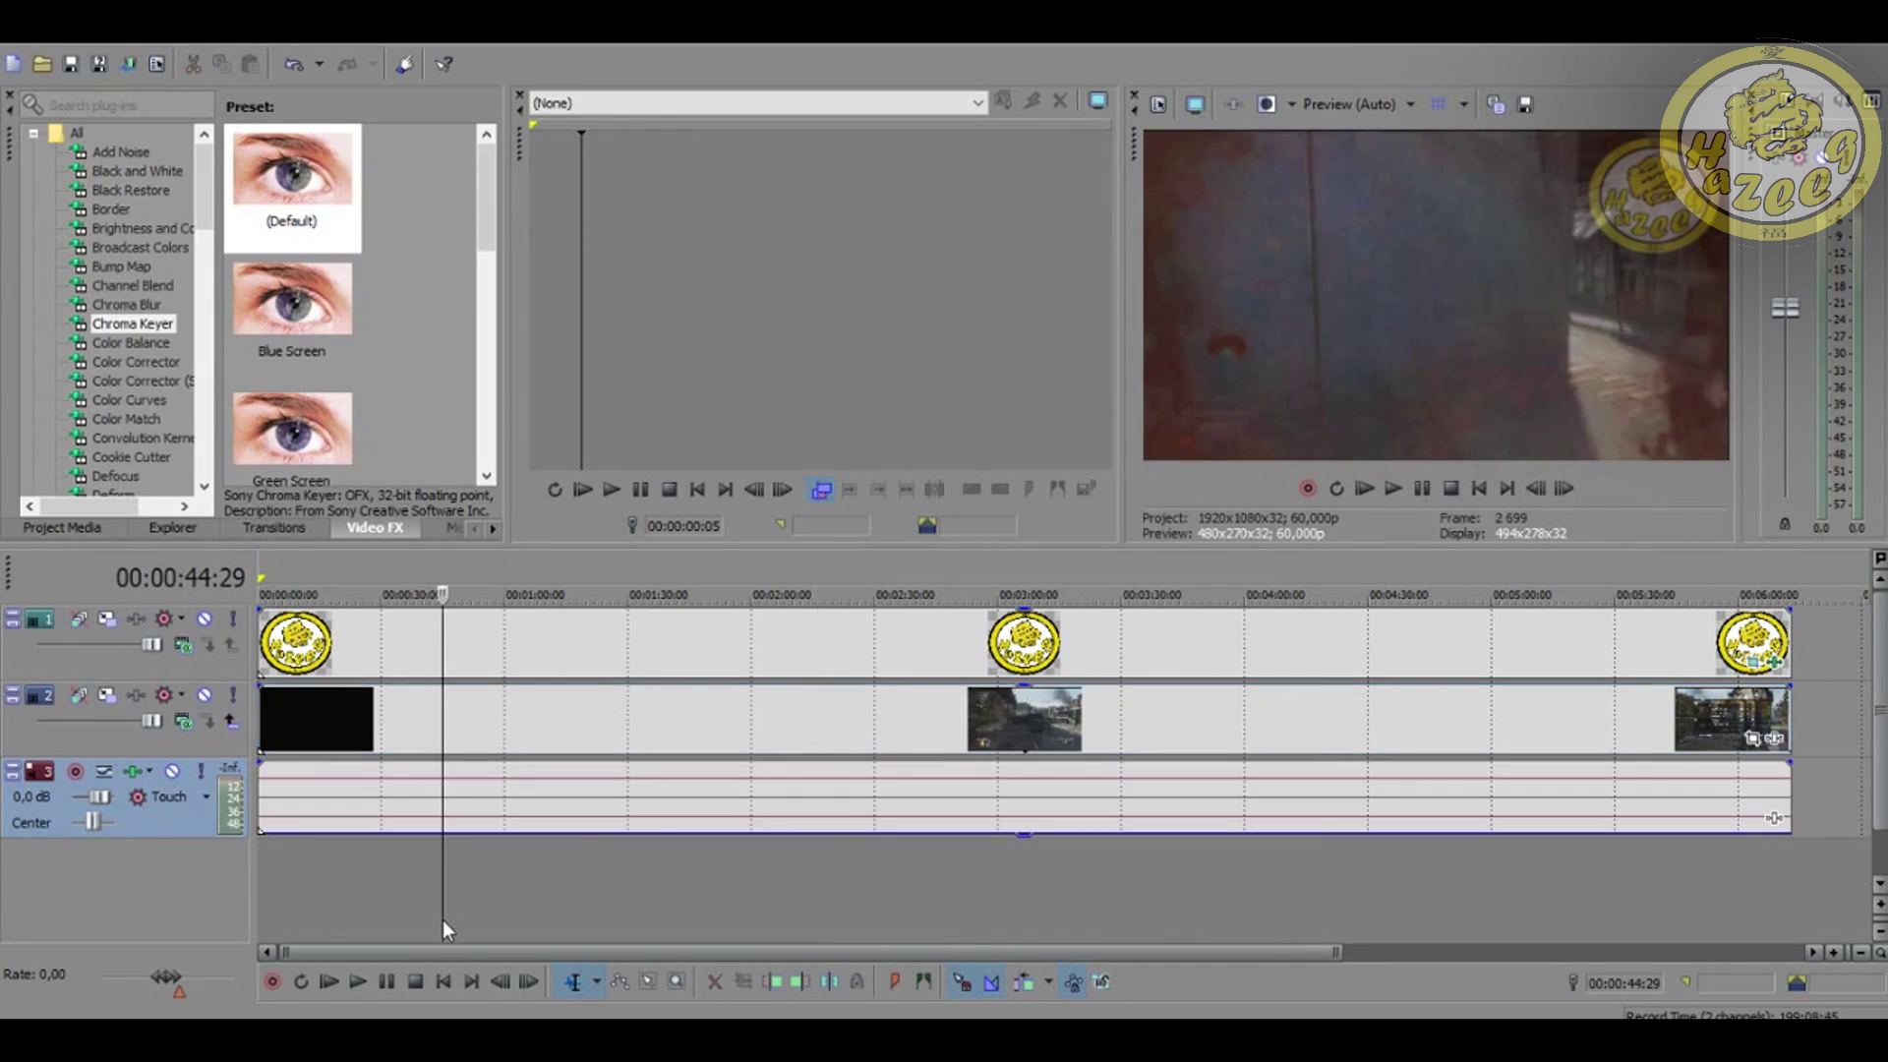
pyautogui.click(329, 885)
pyautogui.moveTo(329, 885); pyautogui.dragTo(196, 883)
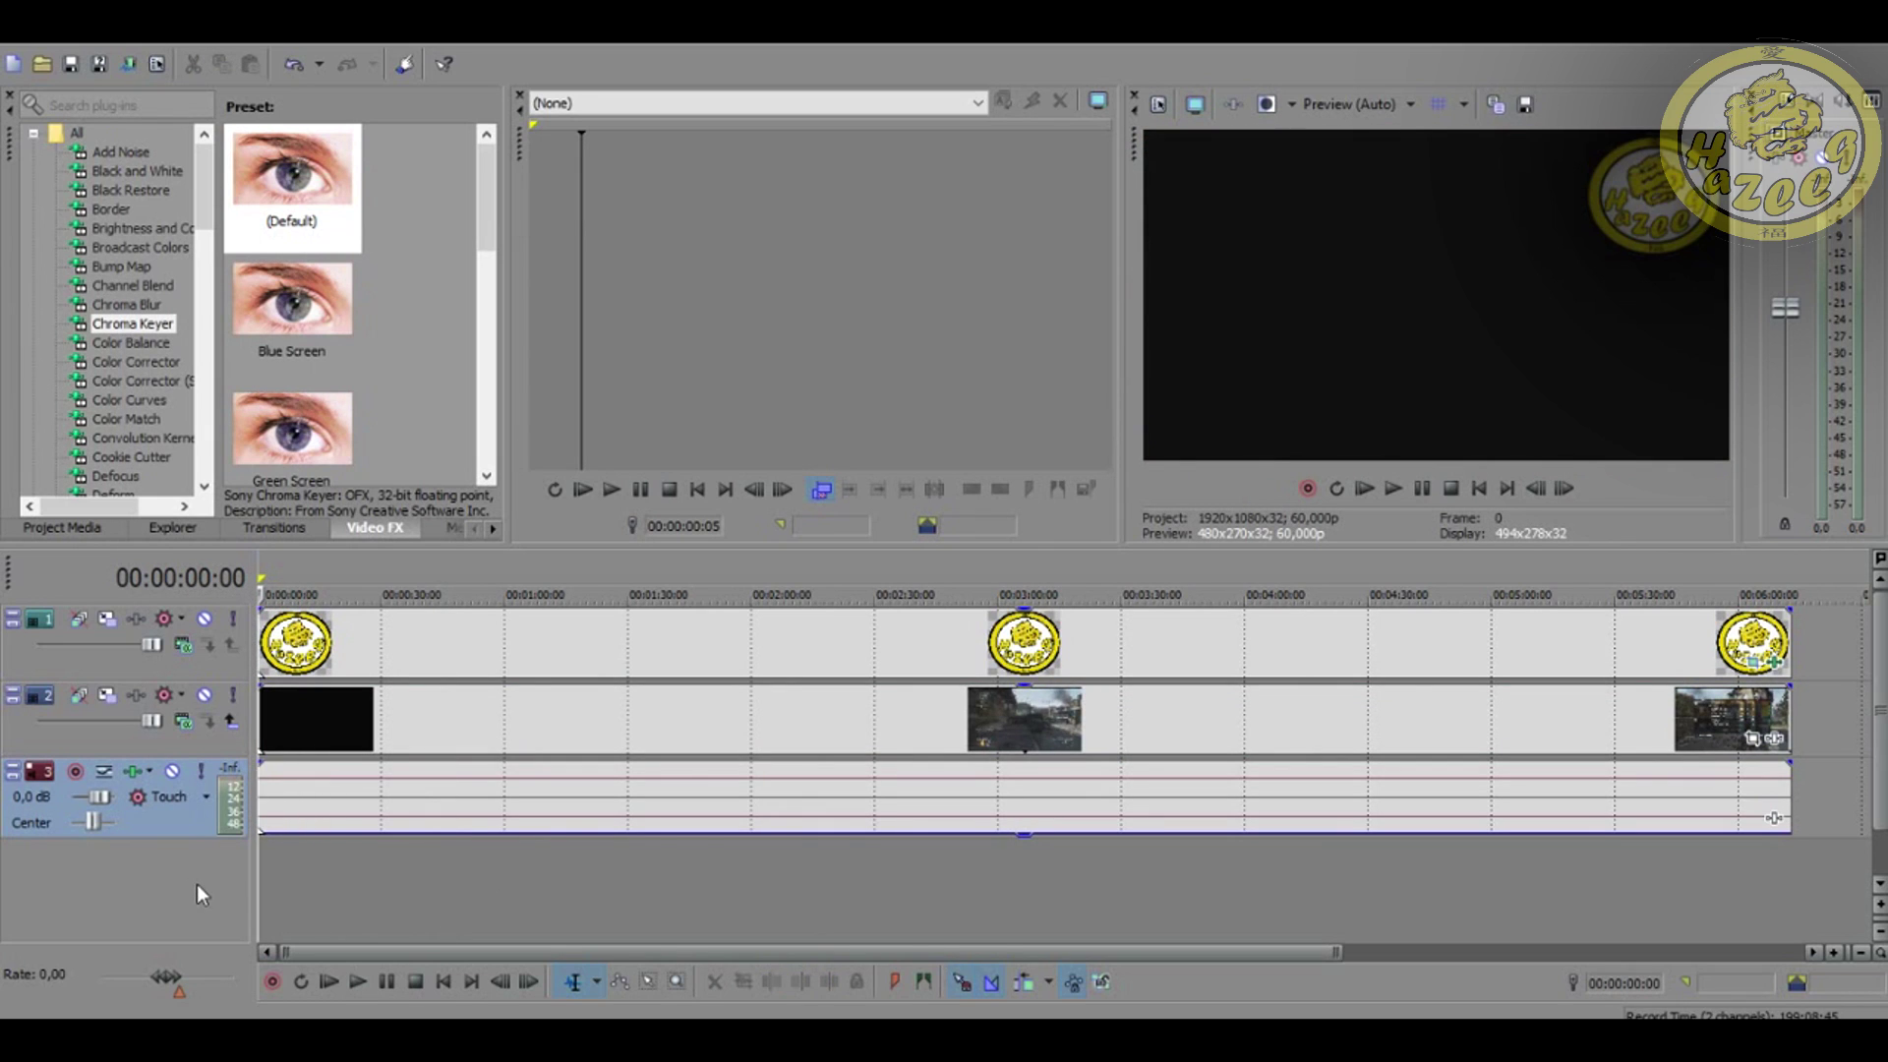
pyautogui.press('space')
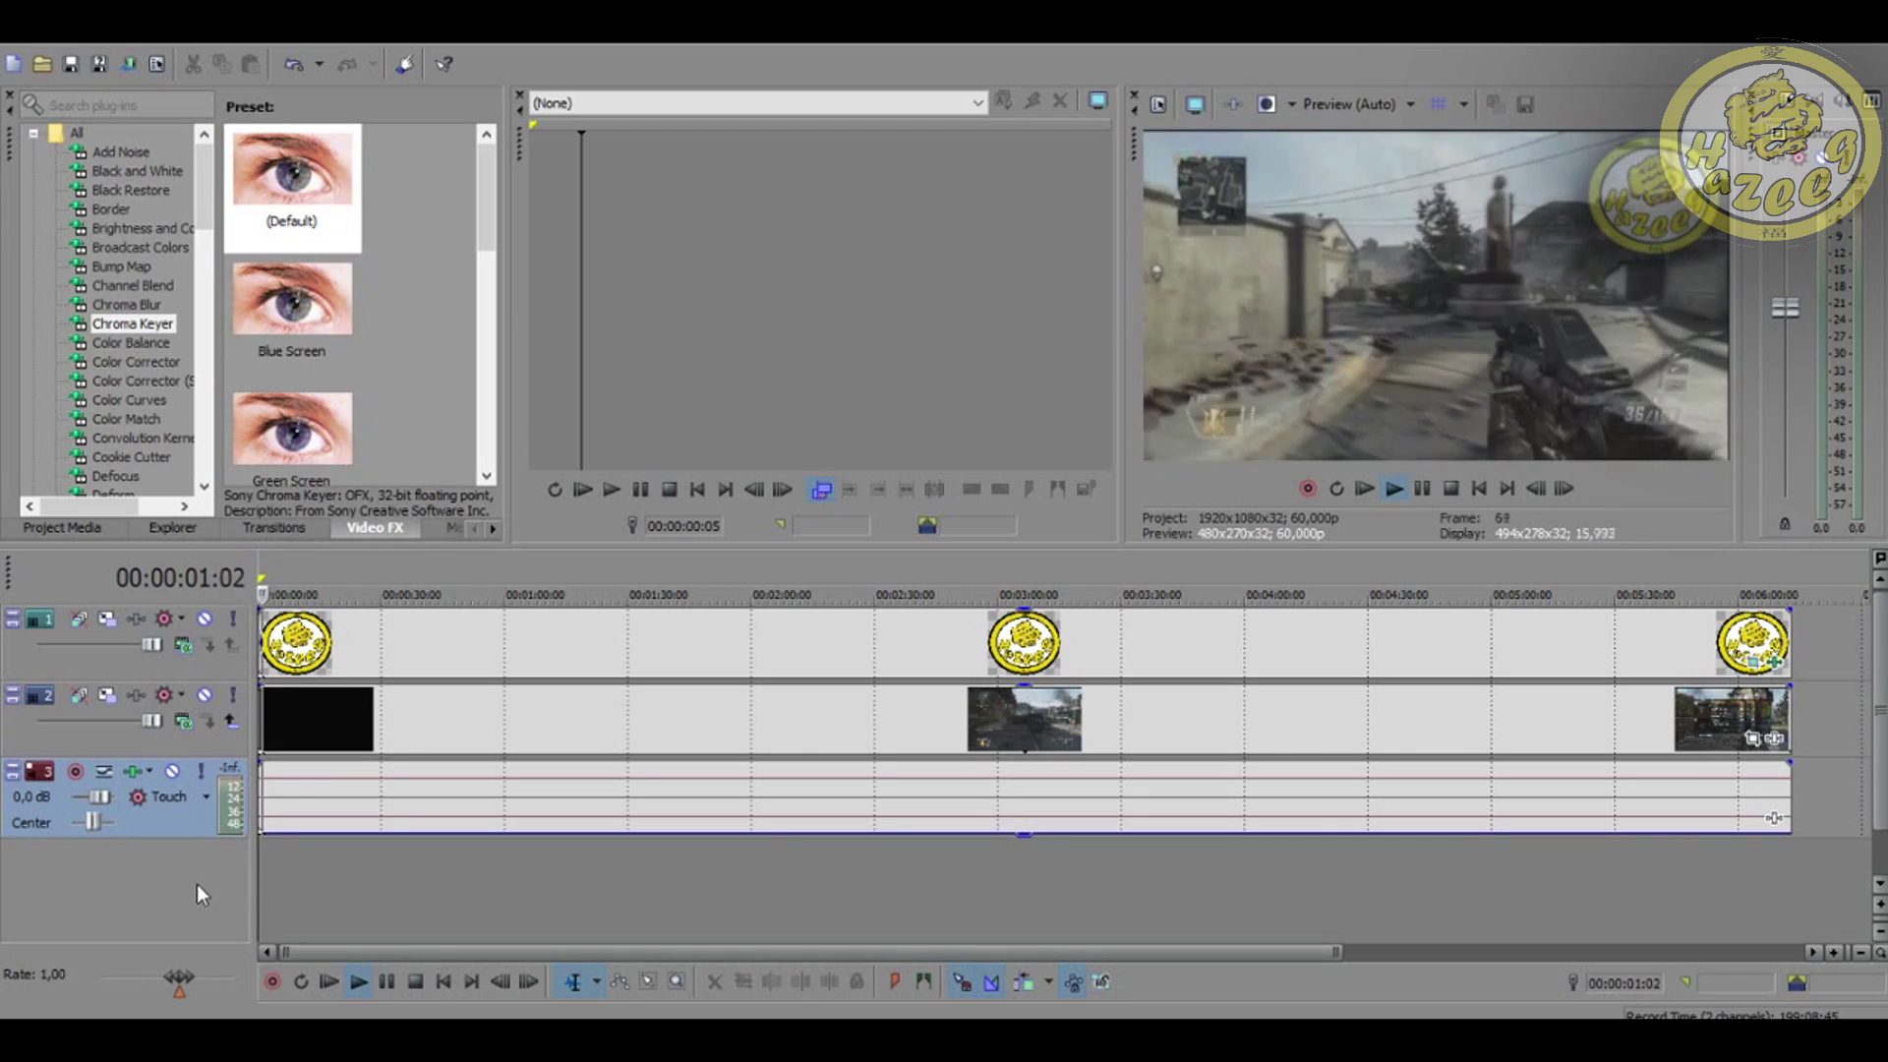